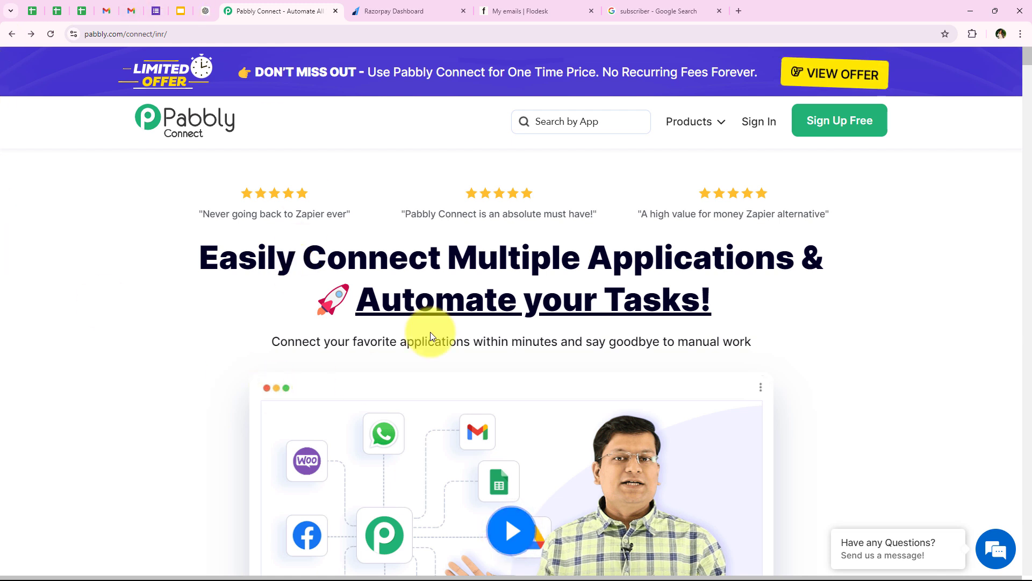
- Sign in to the Pabbly account from pabbly.com
{"action": "left_click", "coordinate": [220, 34]}
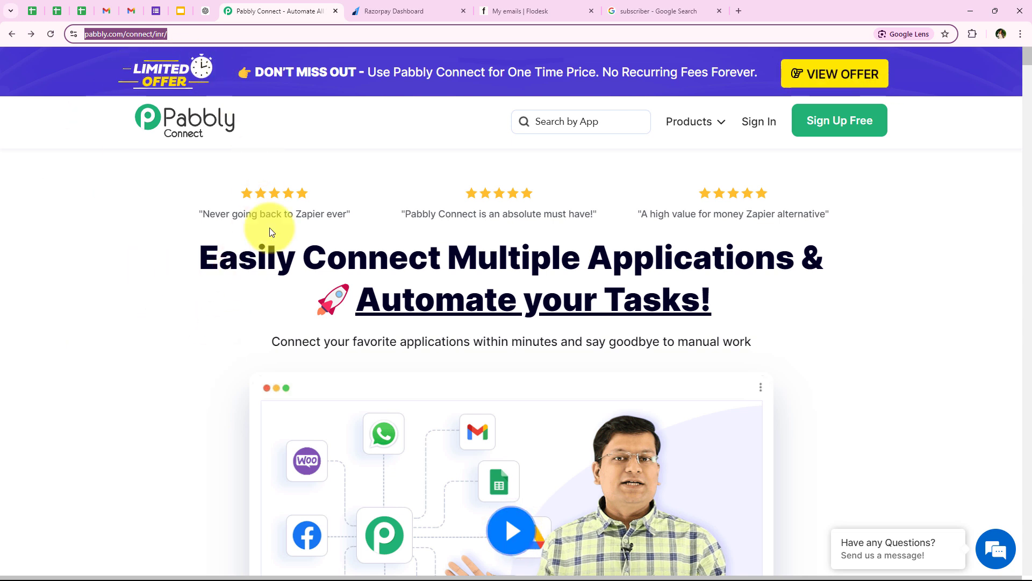
{"action": "left_click", "coordinate": [117, 215]}
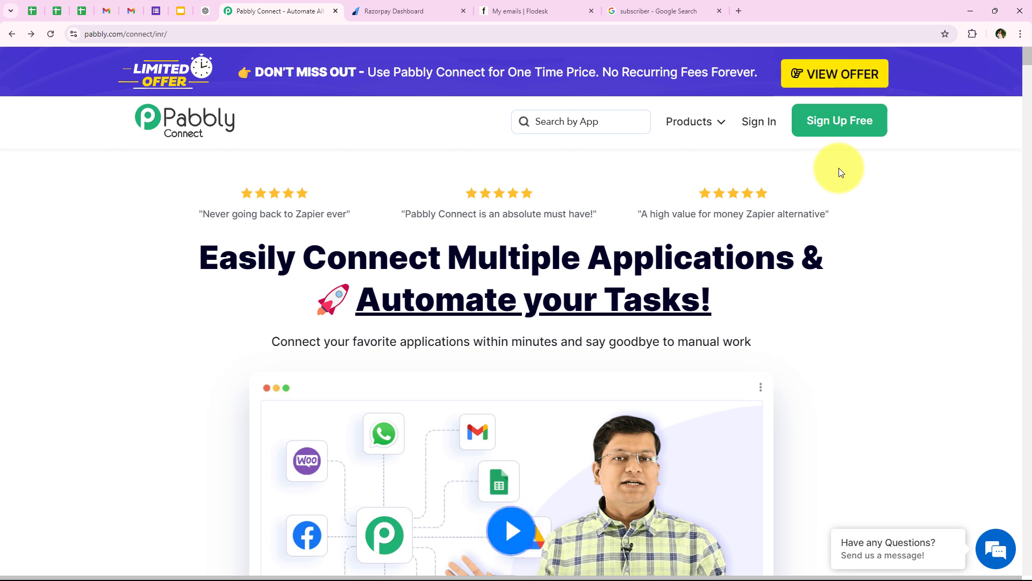
{"action": "left_click", "coordinate": [774, 127]}
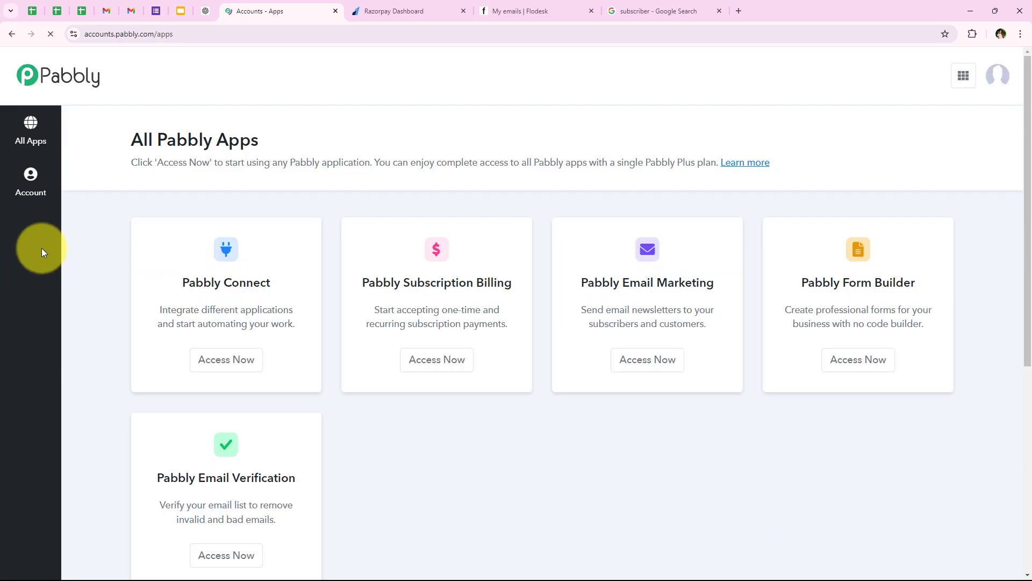
- Launch Pabbly Connect from the All Pabbly Apps list
{"action": "left_click_drag", "start_coordinate": [129, 136], "coordinate": [249, 138]}
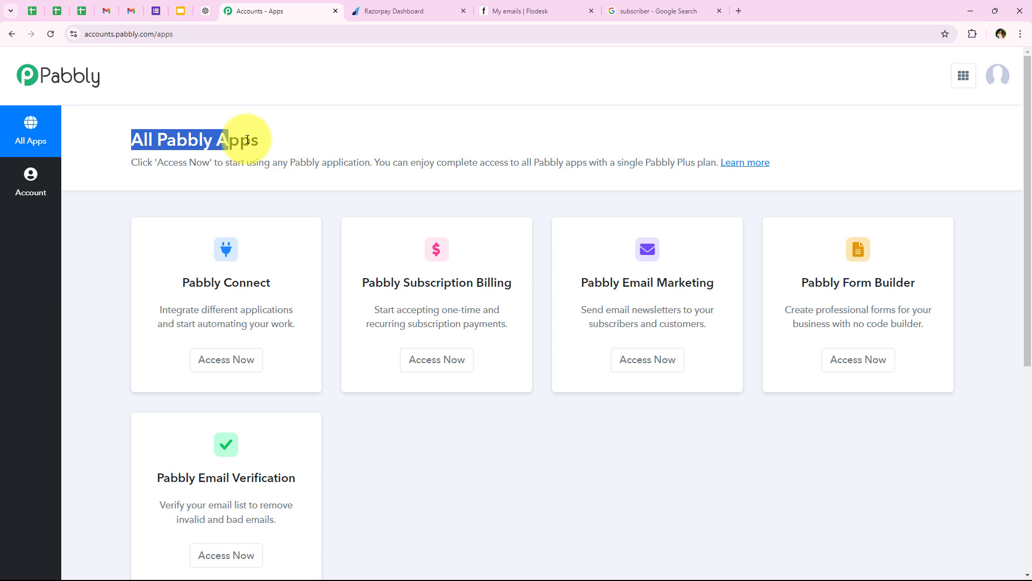
{"action": "left_click", "coordinate": [105, 199]}
{"action": "scroll", "coordinate": [108, 204], "scroll_direction": "down", "scroll_amount": 1}
{"action": "scroll", "coordinate": [83, 371], "scroll_direction": "up", "scroll_amount": 1}
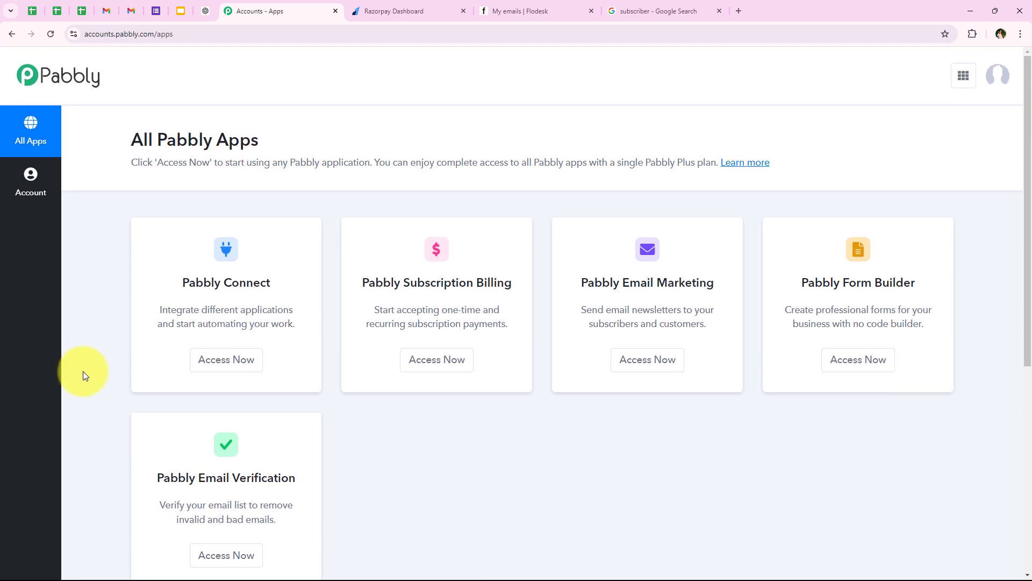
{"action": "left_click_drag", "start_coordinate": [184, 281], "coordinate": [296, 309]}
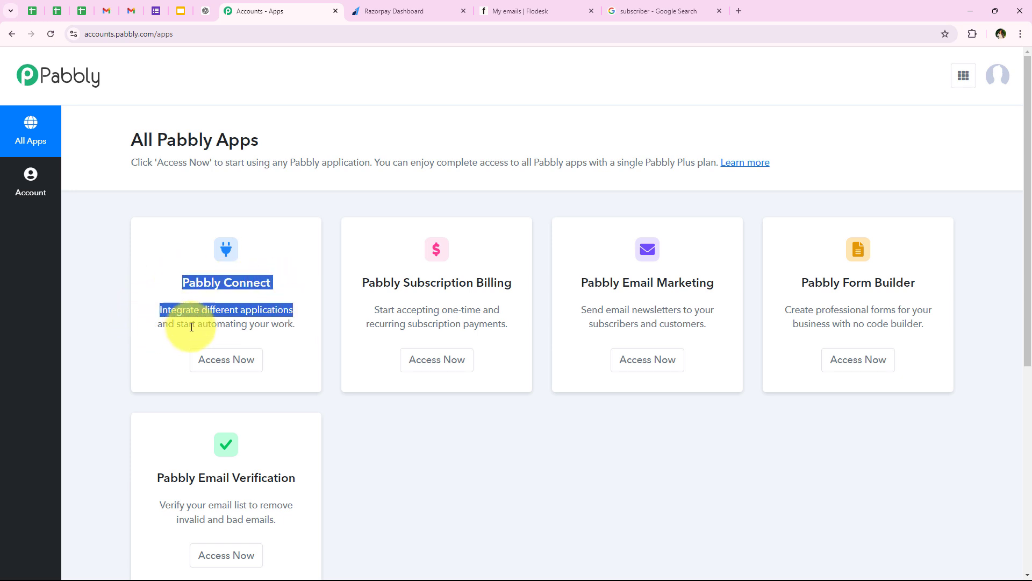
{"action": "left_click", "coordinate": [196, 366]}
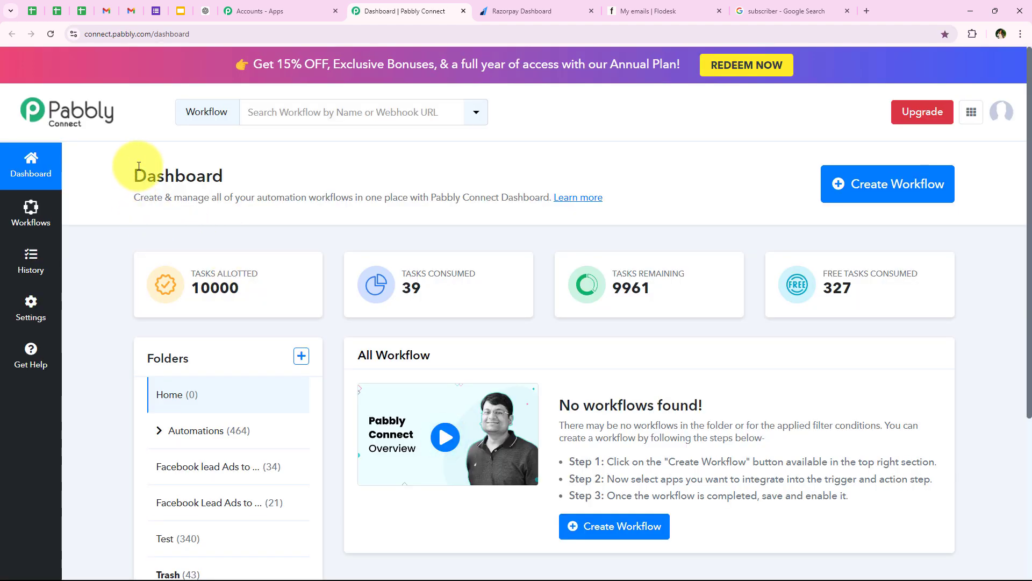
- Start a new workflow and place it in the Automations folder
{"action": "left_click_drag", "start_coordinate": [128, 174], "coordinate": [253, 170]}
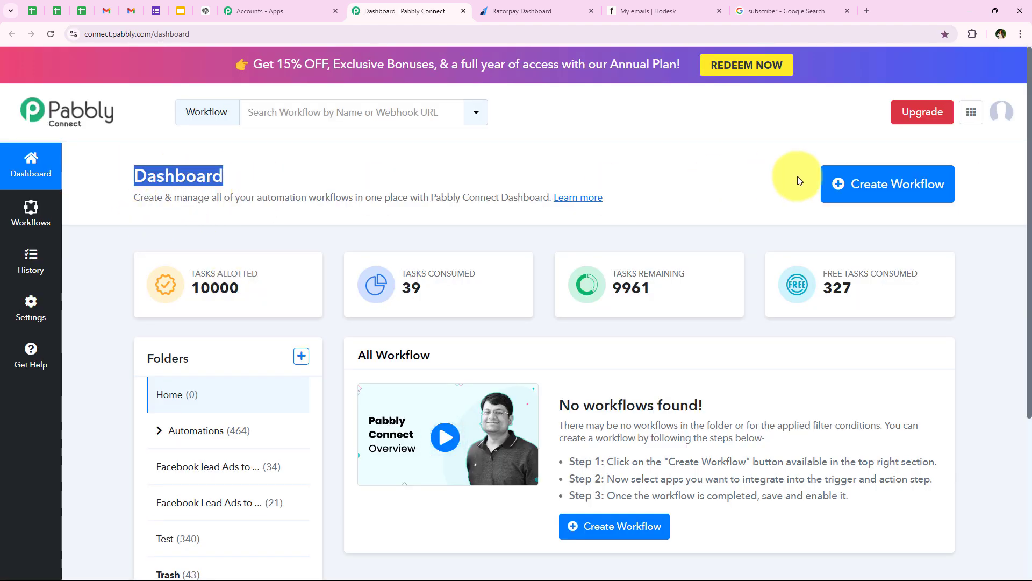
{"action": "left_click", "coordinate": [917, 189]}
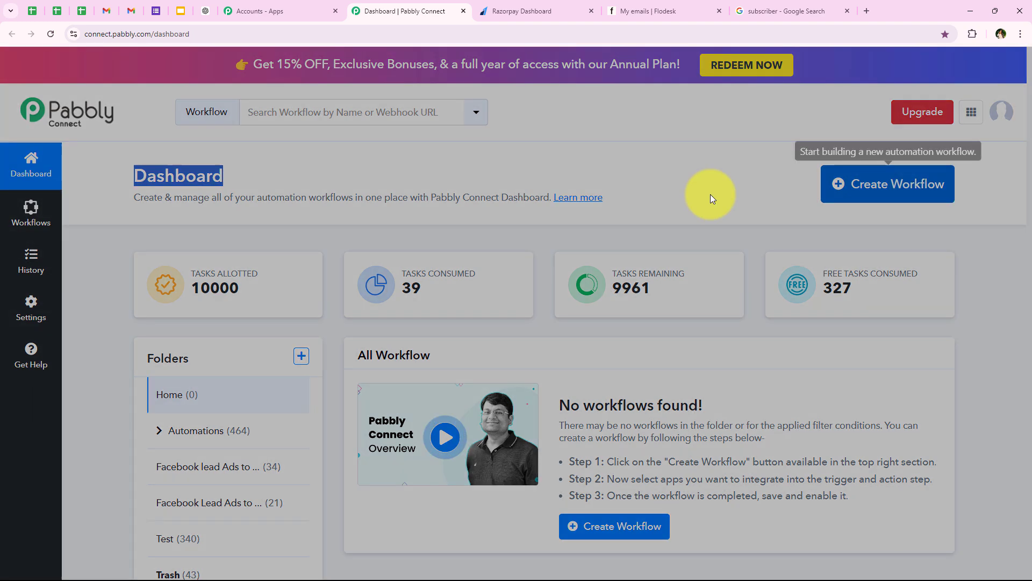
{"action": "left_click_drag", "start_coordinate": [344, 252], "coordinate": [447, 254]}
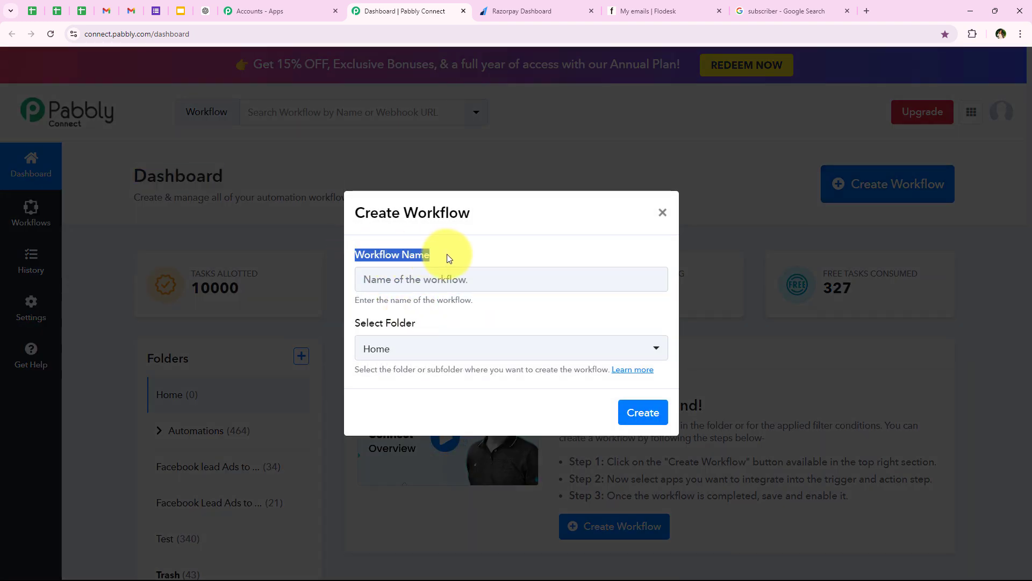
{"action": "left_click_drag", "start_coordinate": [357, 325], "coordinate": [438, 325]}
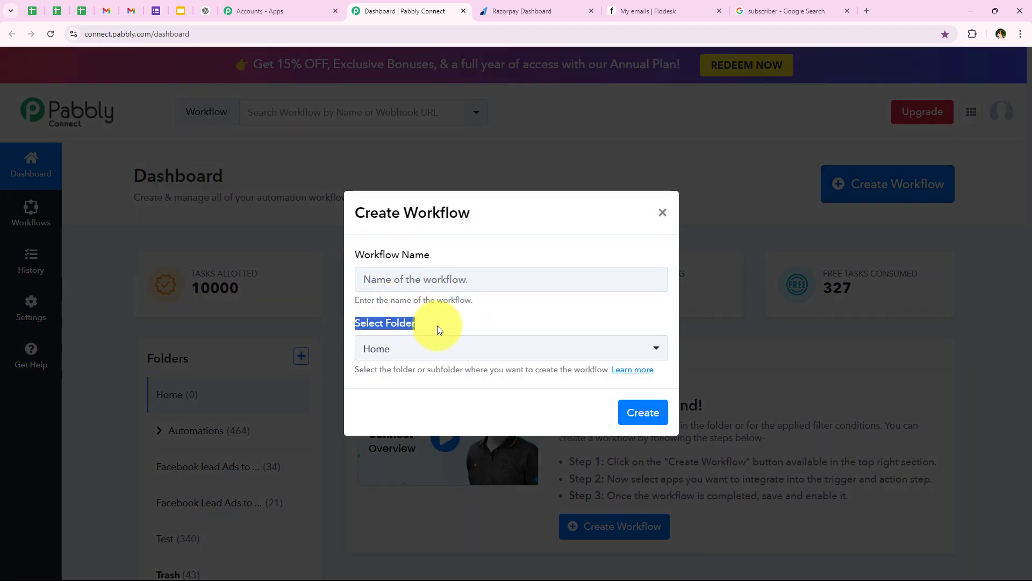
{"action": "left_click", "coordinate": [385, 349]}
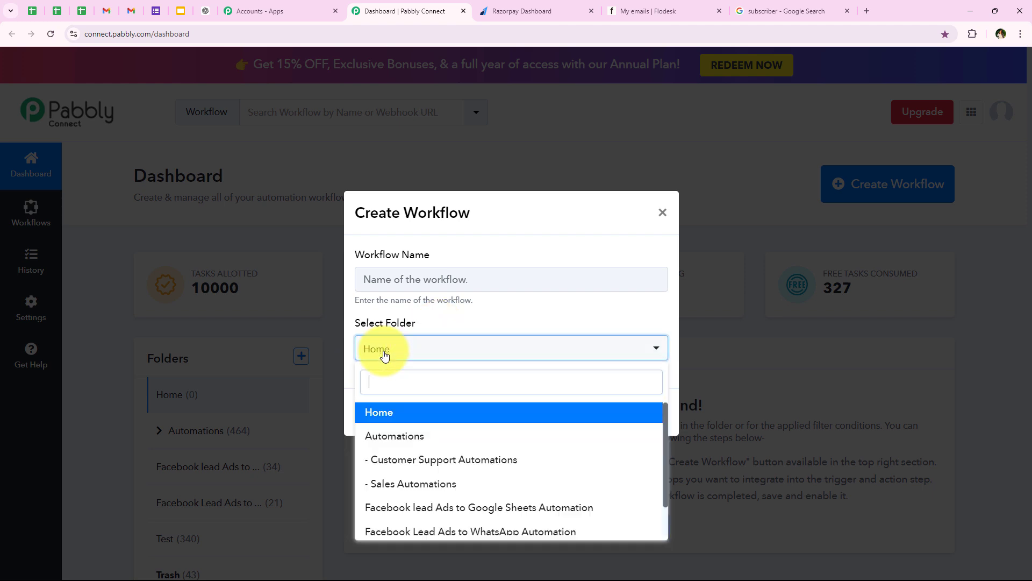
{"action": "left_click", "coordinate": [394, 436]}
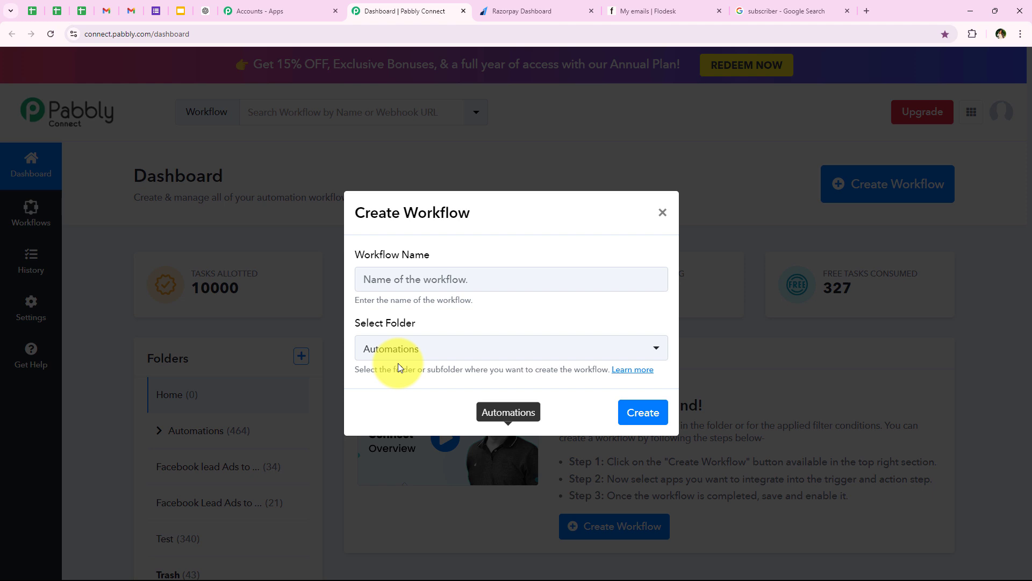
- Name the workflow 'How to Add Flodesk Subscriber in Segment on Razorpay Payment' and create it
{"action": "left_click", "coordinate": [403, 279]}
{"action": "type", "text": "How to Add Flodesk Subscriber in Segment on Razorpay Payment"}
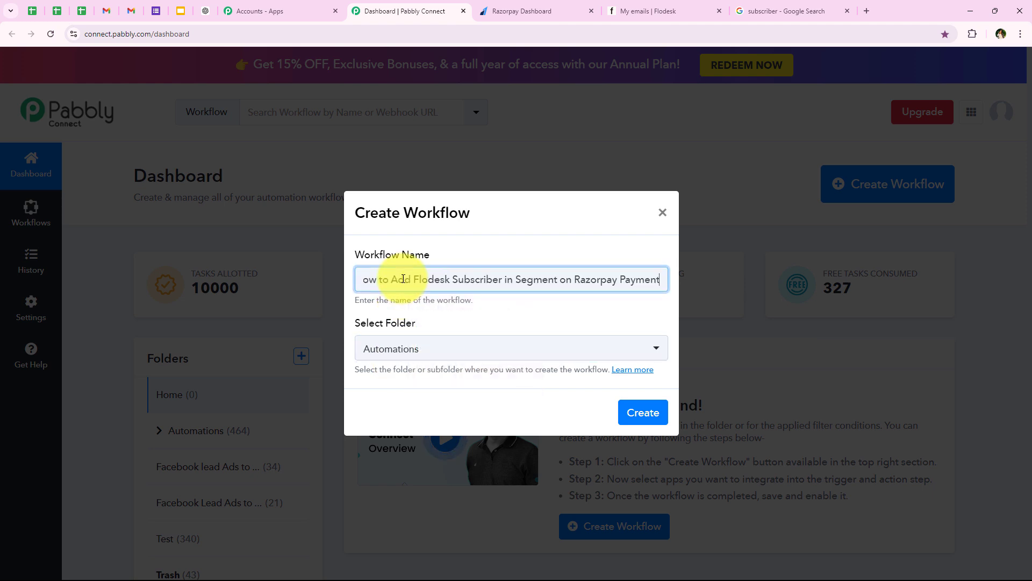
{"action": "left_click", "coordinate": [427, 302]}
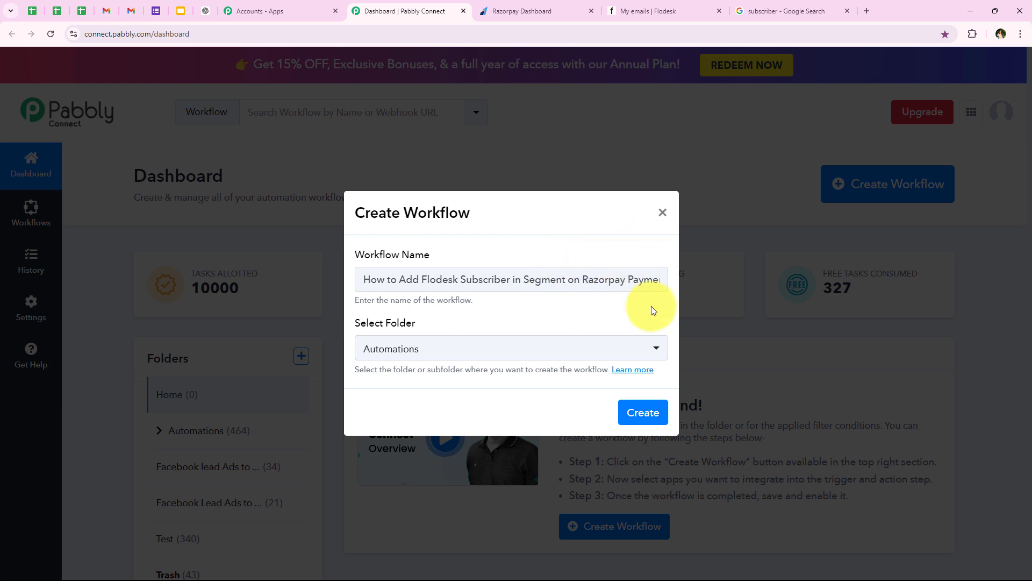
{"action": "left_click", "coordinate": [644, 413]}
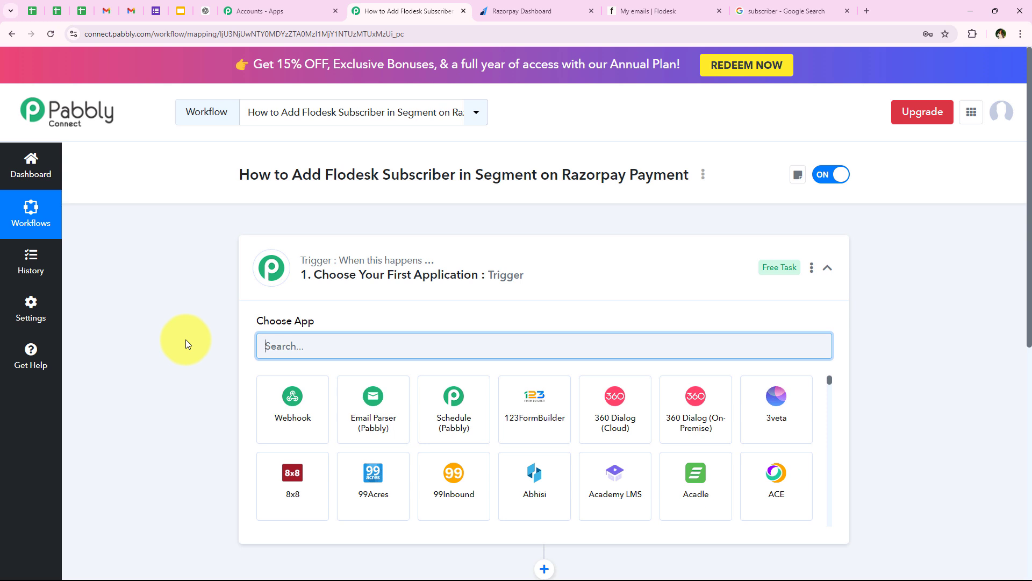
- Search 'Razo' in the trigger step and pick Razorpay as the trigger app
{"action": "left_click", "coordinate": [300, 289]}
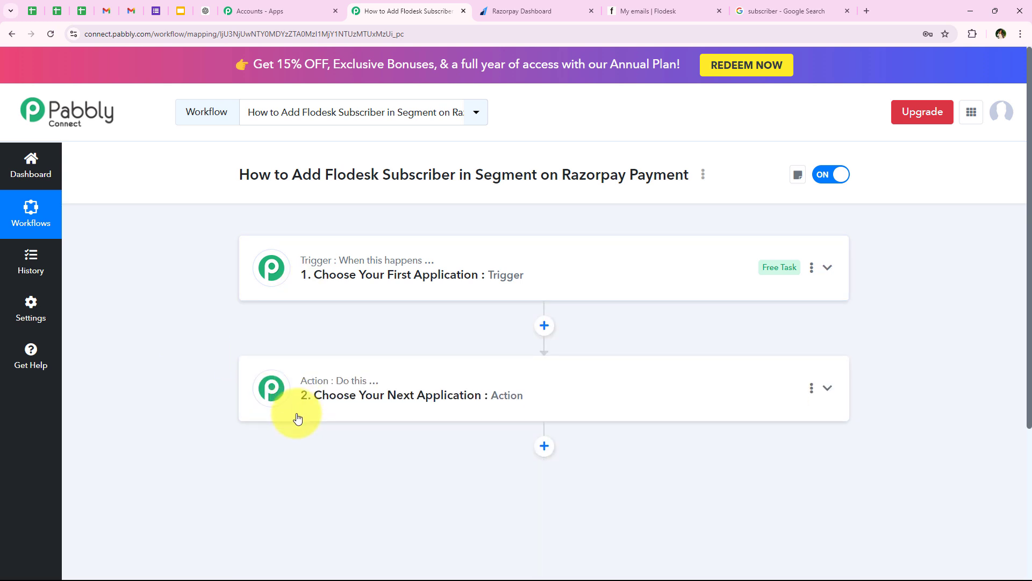
{"action": "mouse_move", "coordinate": [413, 265]}
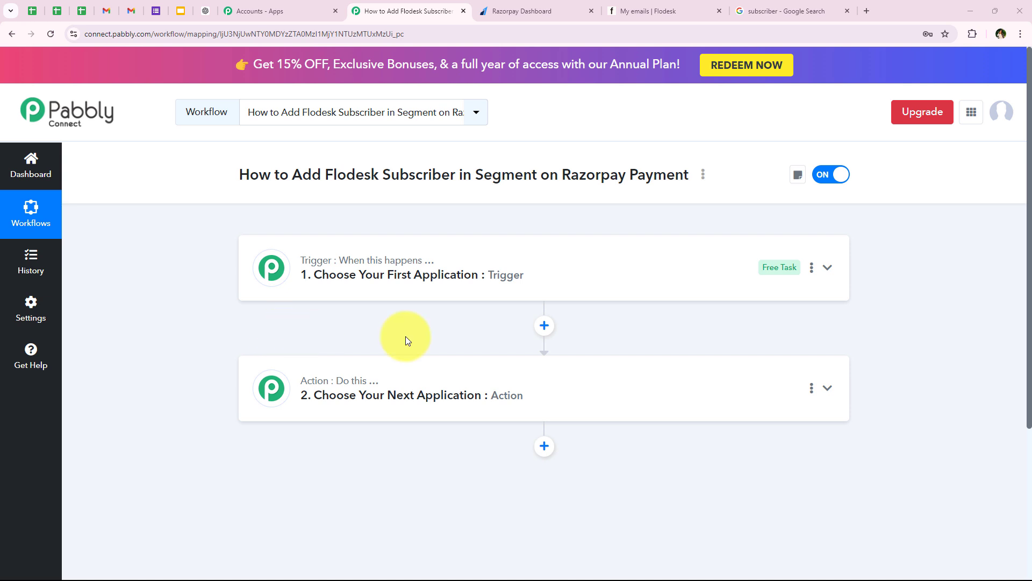
{"action": "left_click", "coordinate": [349, 253]}
{"action": "left_click", "coordinate": [289, 354]}
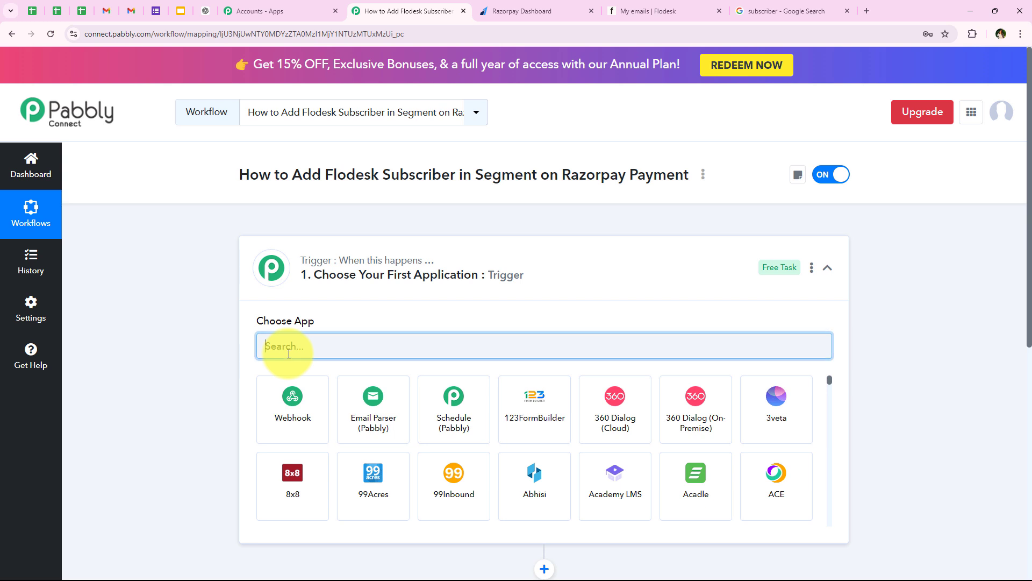
{"action": "type", "text": "Razorpay"}
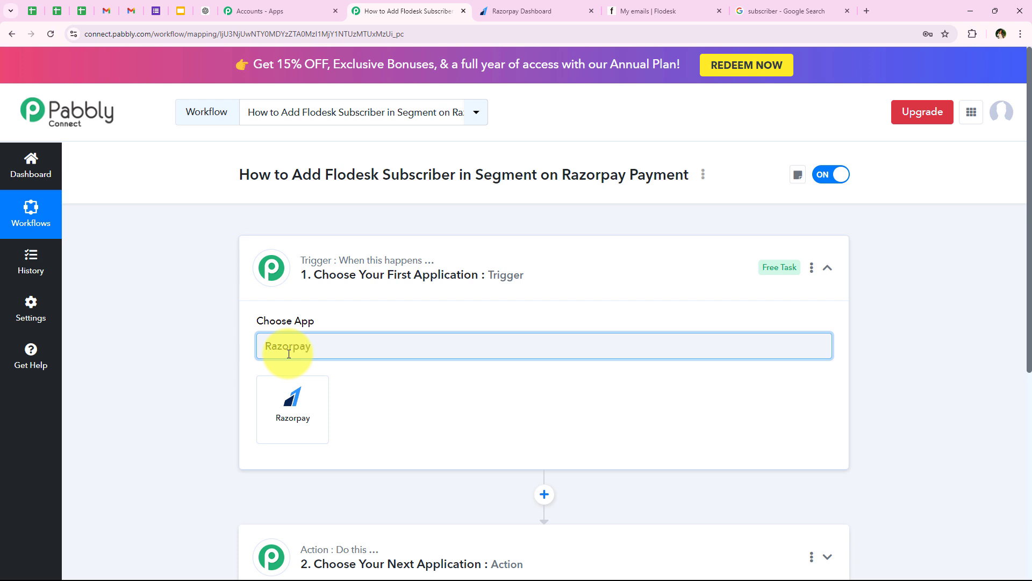
{"action": "left_click_drag", "start_coordinate": [364, 345], "coordinate": [212, 452]}
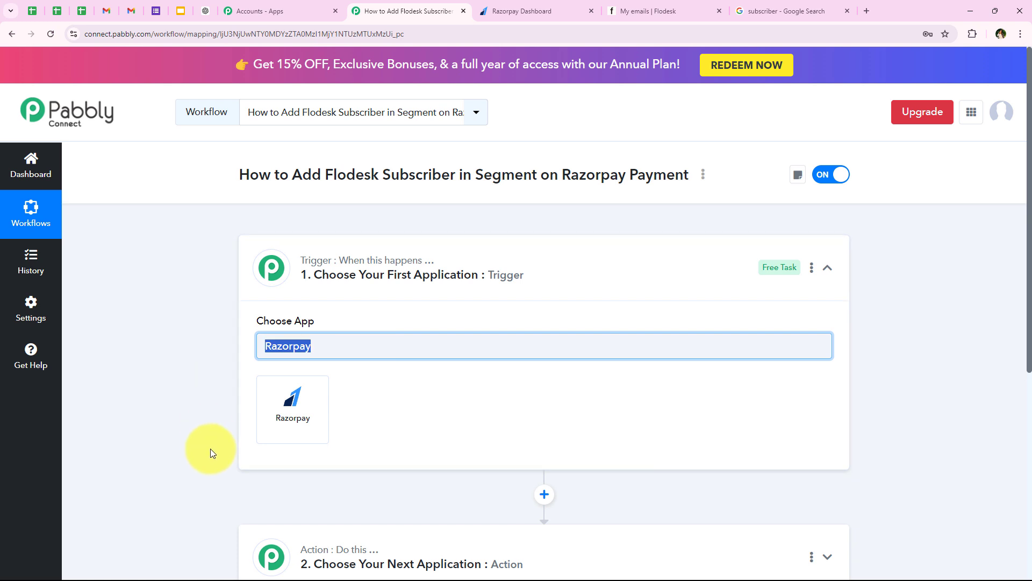
{"action": "left_click", "coordinate": [291, 413]}
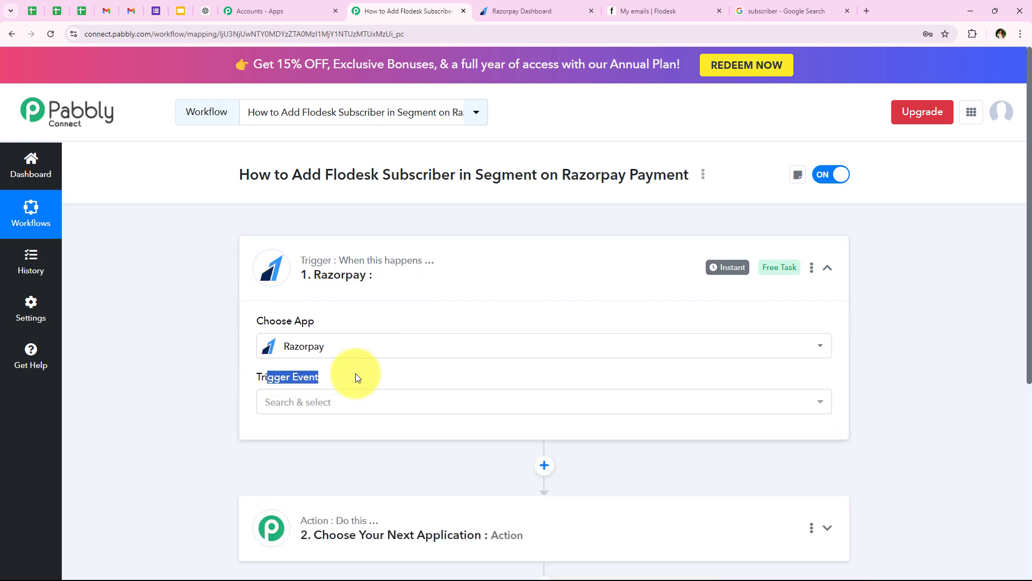
- Set the Razorpay trigger event to Payment Captured
{"action": "left_click", "coordinate": [280, 404]}
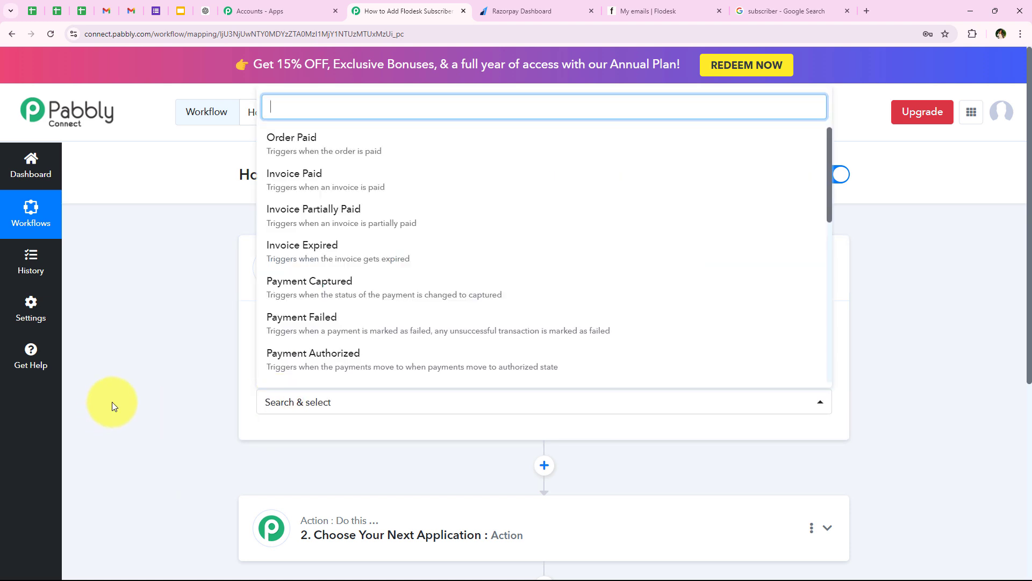
{"action": "left_click", "coordinate": [325, 295]}
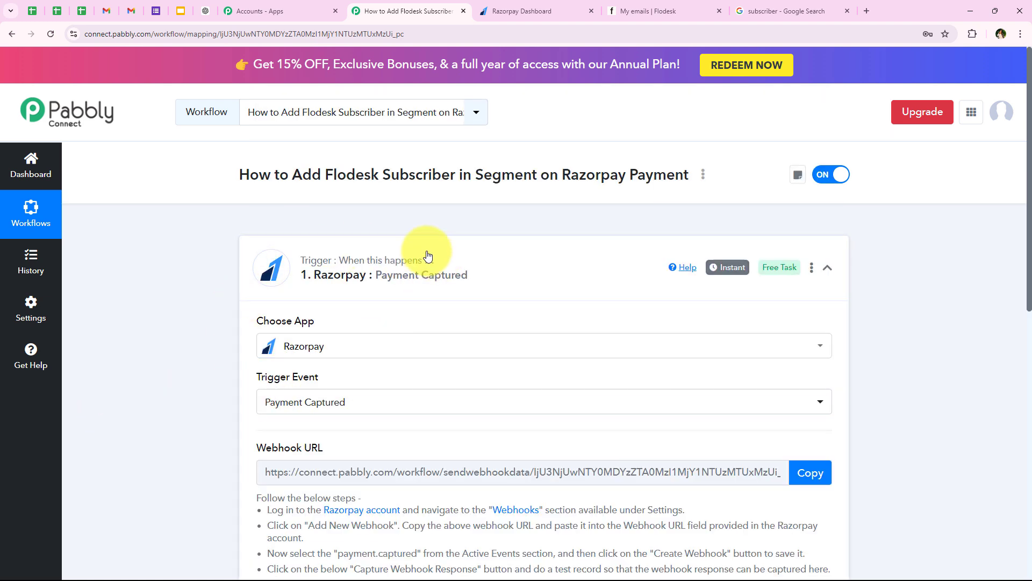
{"action": "scroll", "coordinate": [314, 300], "scroll_direction": "down", "scroll_amount": 3}
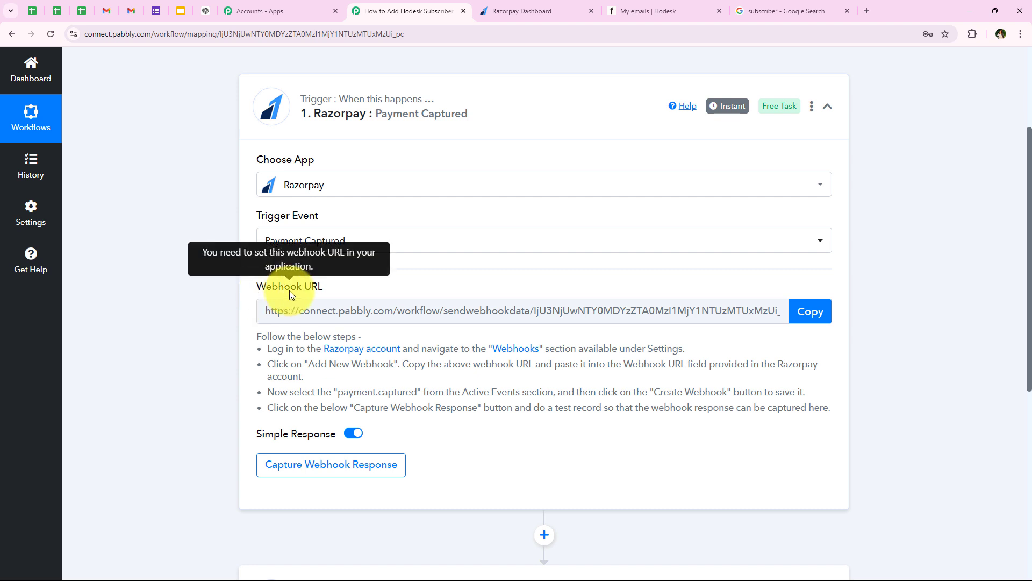
- Start capturing a webhook response, copy the webhook URL, and go to the Razorpay dashboard
{"action": "triple_click", "coordinate": [290, 289]}
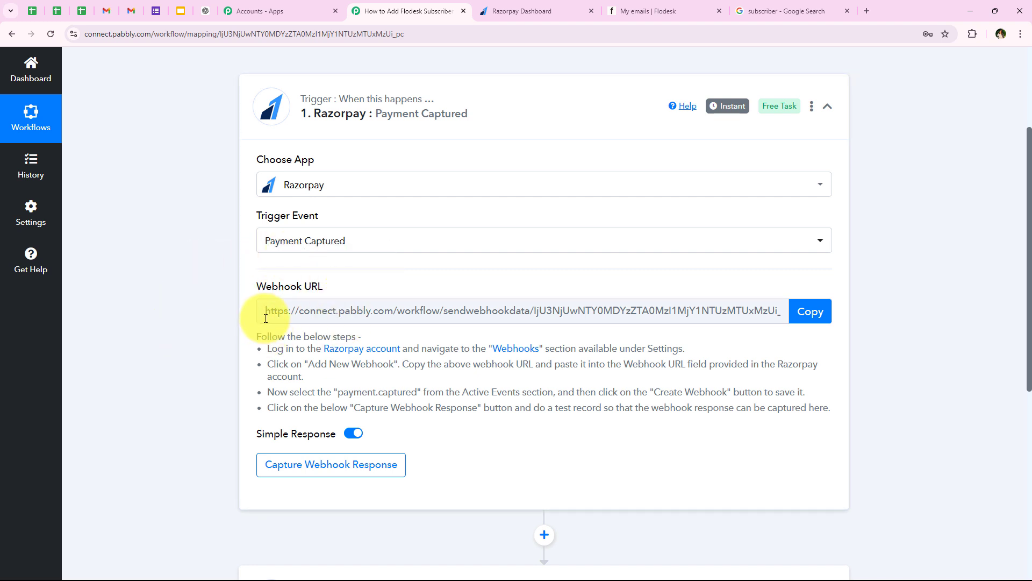
{"action": "left_click", "coordinate": [265, 311]}
{"action": "left_click", "coordinate": [179, 338]}
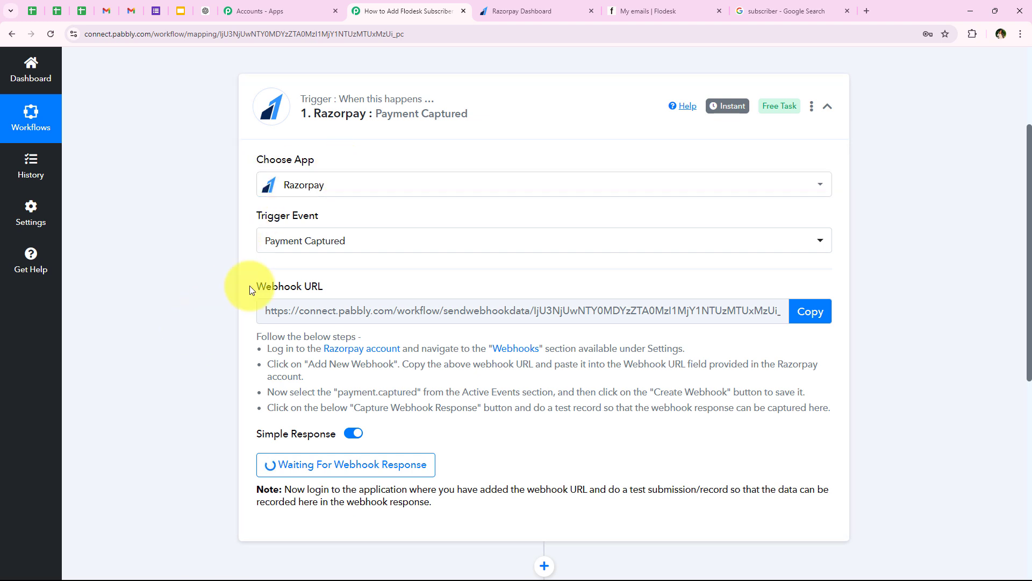
{"action": "left_click", "coordinate": [803, 315]}
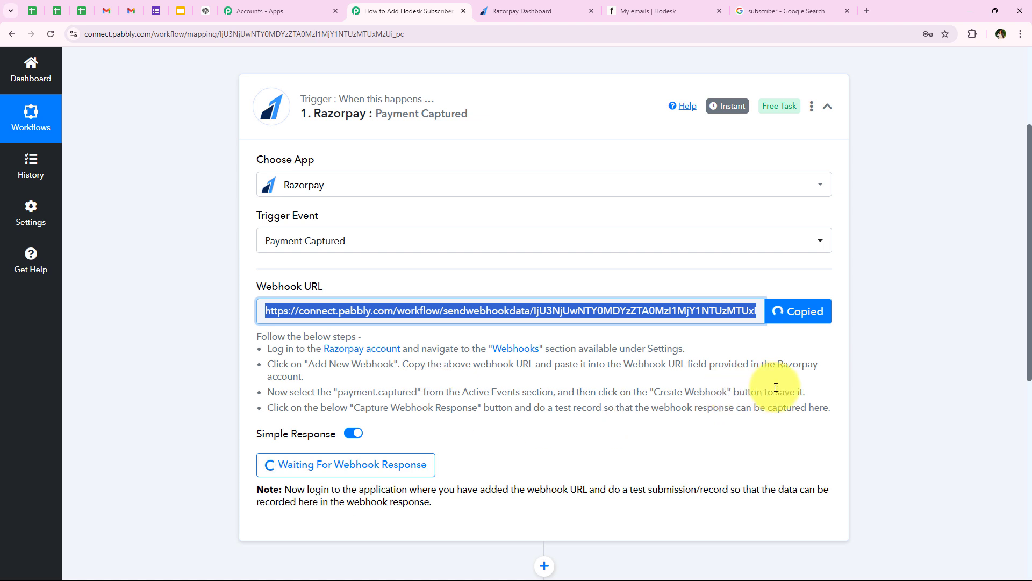
{"action": "left_click_drag", "start_coordinate": [829, 407], "coordinate": [202, 360]}
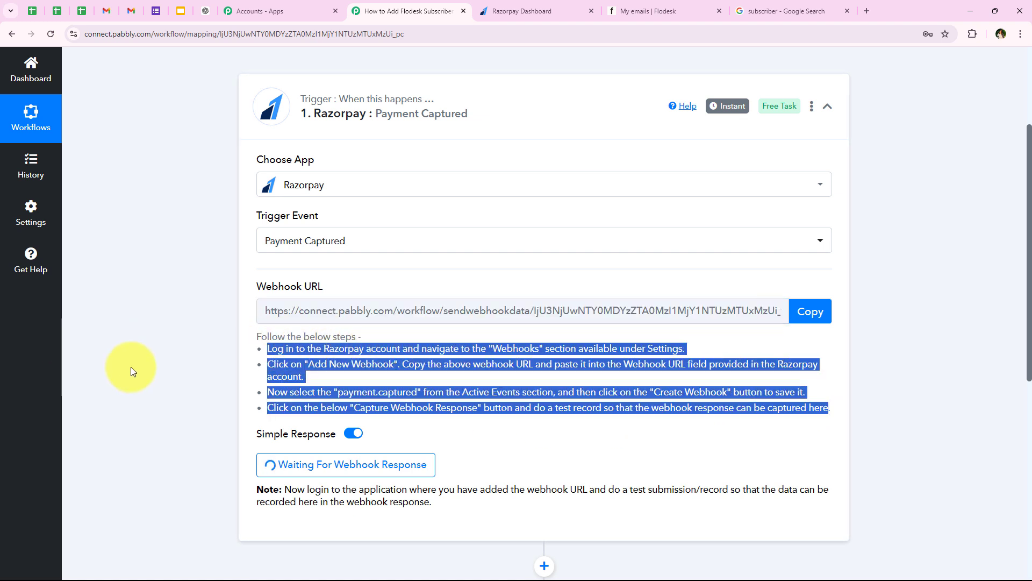
{"action": "left_click", "coordinate": [133, 369]}
{"action": "left_click", "coordinate": [539, 5]}
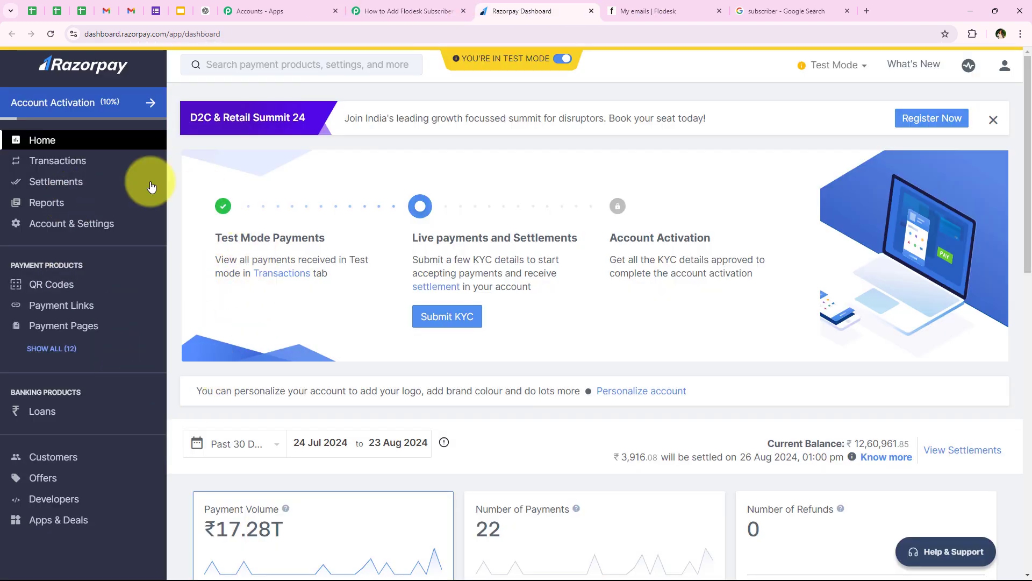
- In Developers > Webhooks, add a new webhook with the pasted Pabbly webhook URL
{"action": "left_click", "coordinate": [79, 500]}
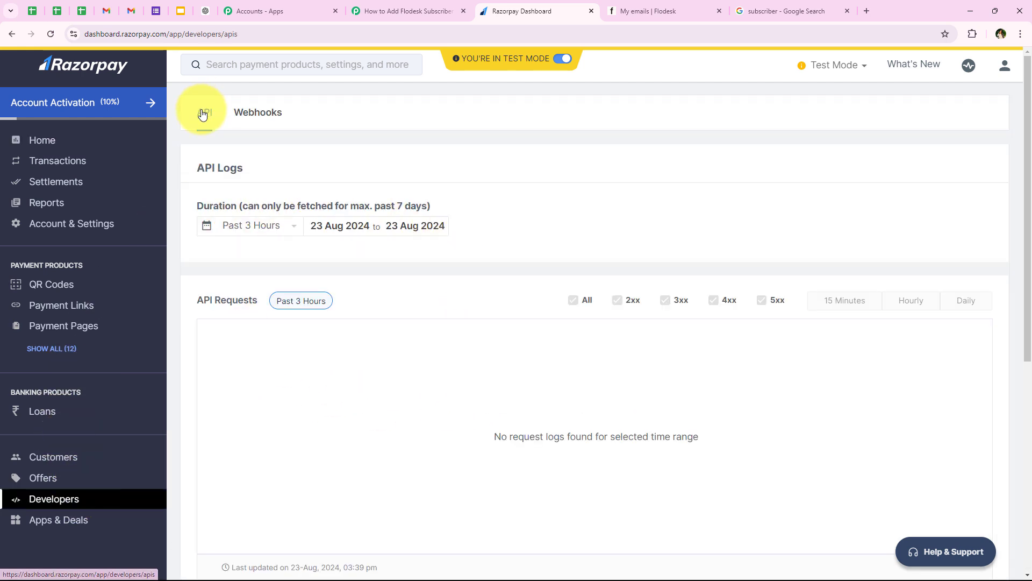
{"action": "left_click", "coordinate": [279, 126]}
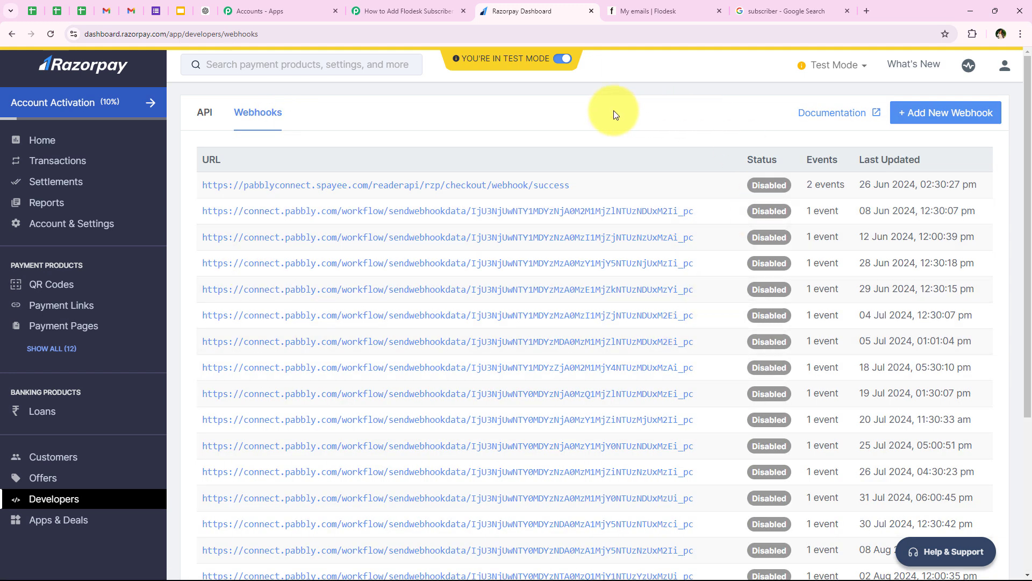
{"action": "scroll", "coordinate": [679, 298], "scroll_direction": "down", "scroll_amount": 3}
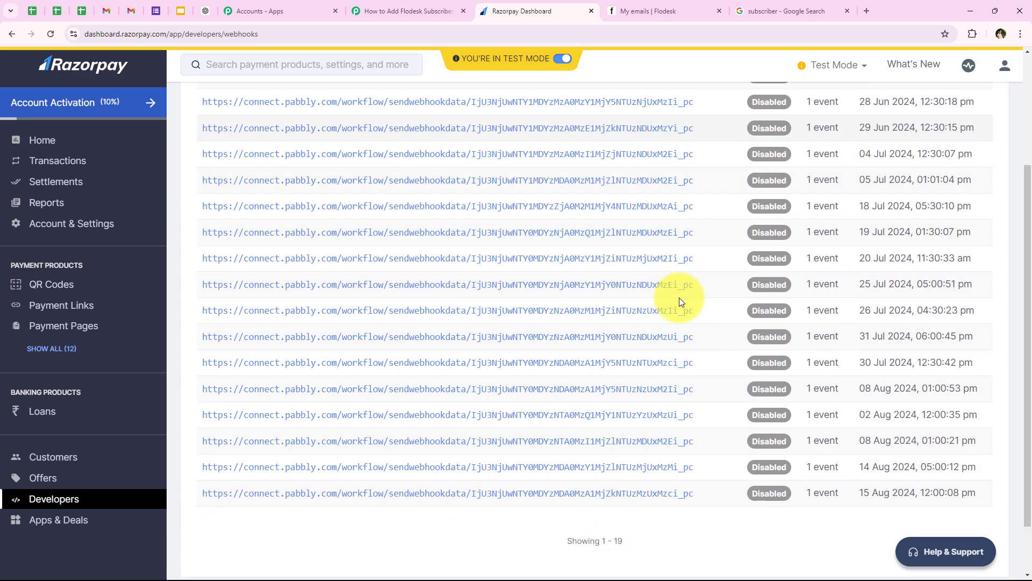
{"action": "scroll", "coordinate": [679, 298], "scroll_direction": "up", "scroll_amount": 3}
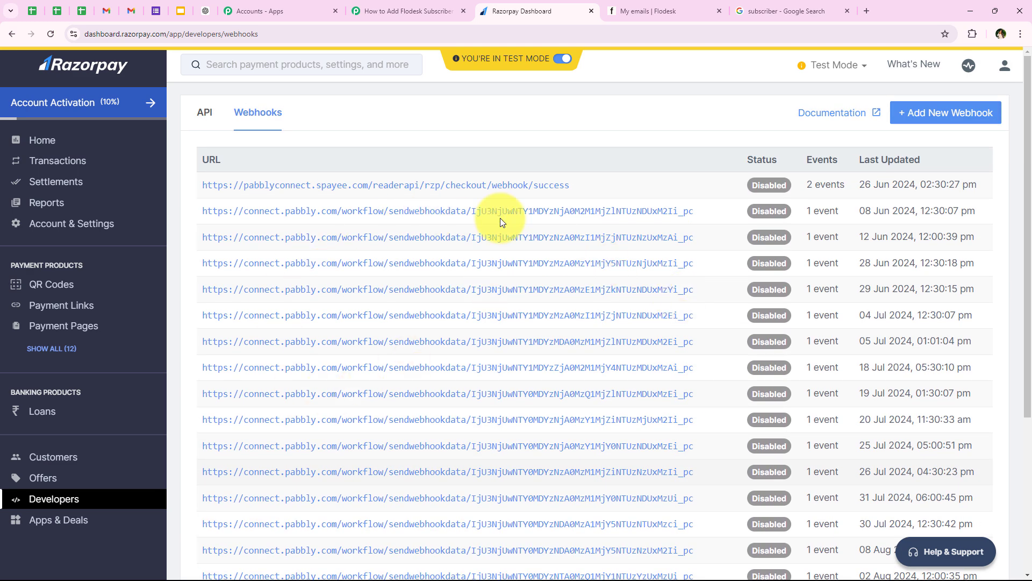
{"action": "left_click", "coordinate": [1000, 123]}
{"action": "left_click_drag", "start_coordinate": [291, 137], "coordinate": [380, 146]}
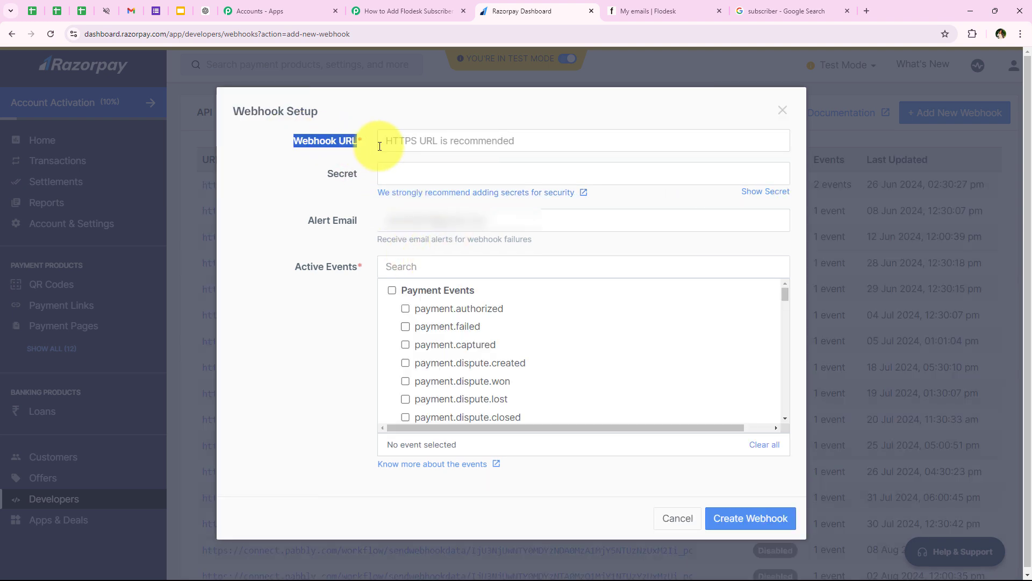
{"action": "left_click", "coordinate": [398, 141]}
{"action": "right_click", "coordinate": [403, 141]}
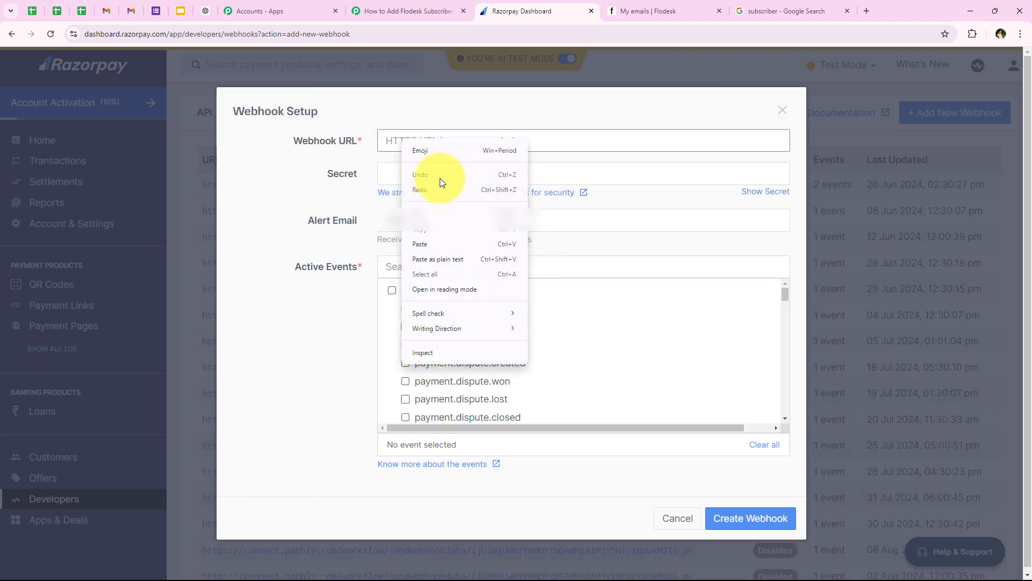
{"action": "left_click", "coordinate": [431, 243]}
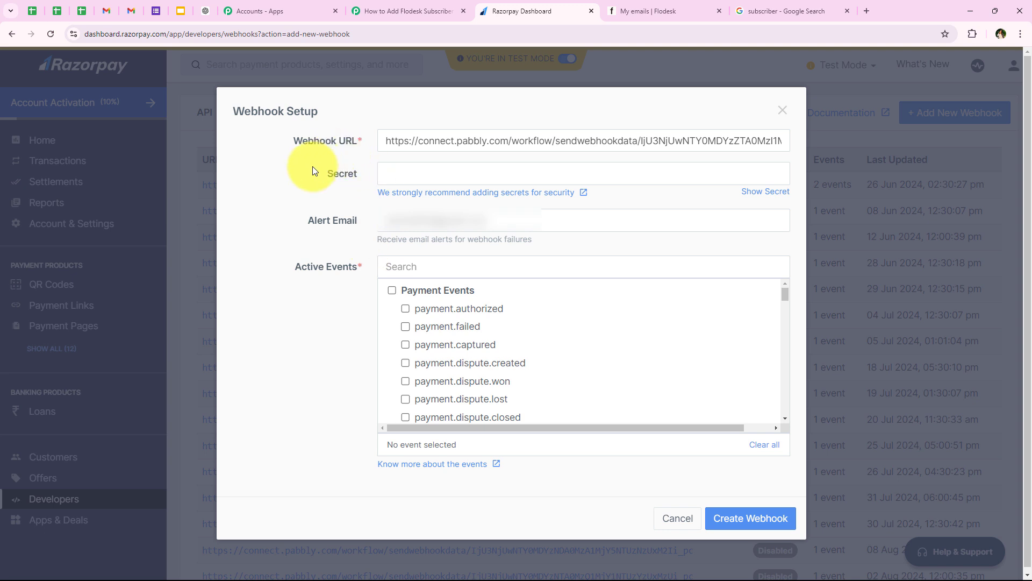
- Tick the payment.captured event and save the webhook
{"action": "left_click", "coordinate": [349, 193]}
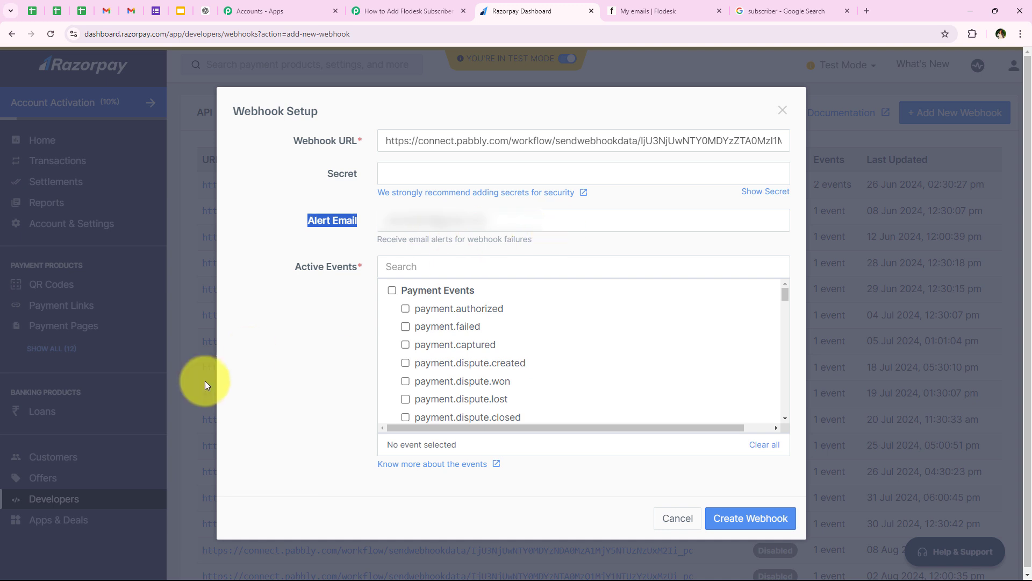
{"action": "left_click", "coordinate": [304, 419]}
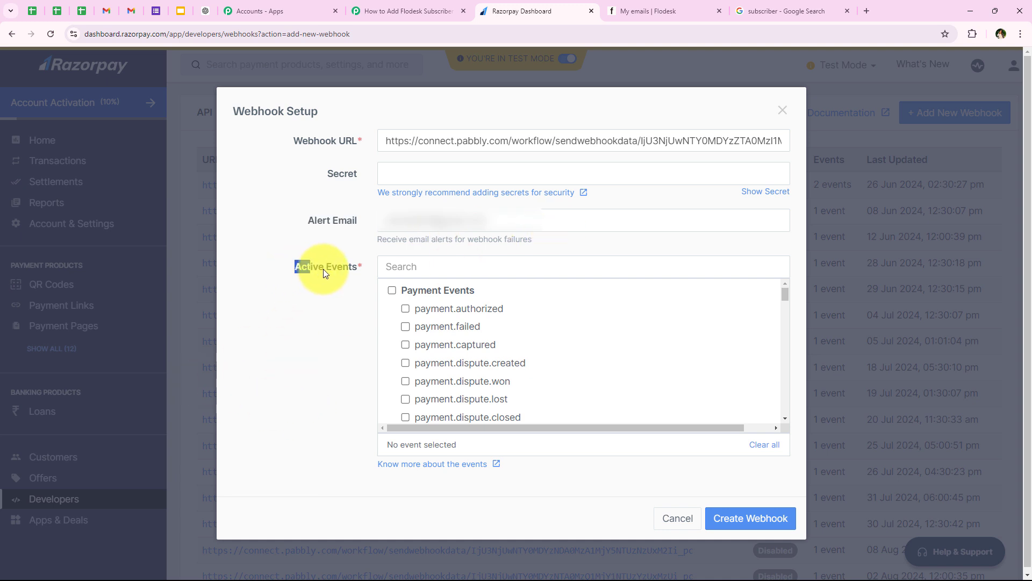
{"action": "left_click", "coordinate": [378, 383]}
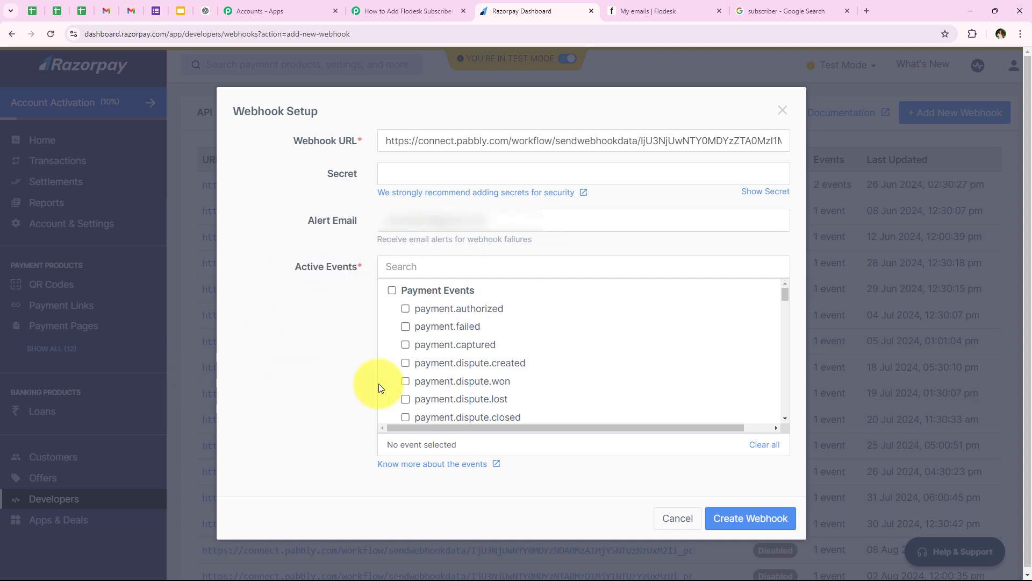
{"action": "left_click", "coordinate": [405, 344]}
{"action": "left_click", "coordinate": [350, 4]}
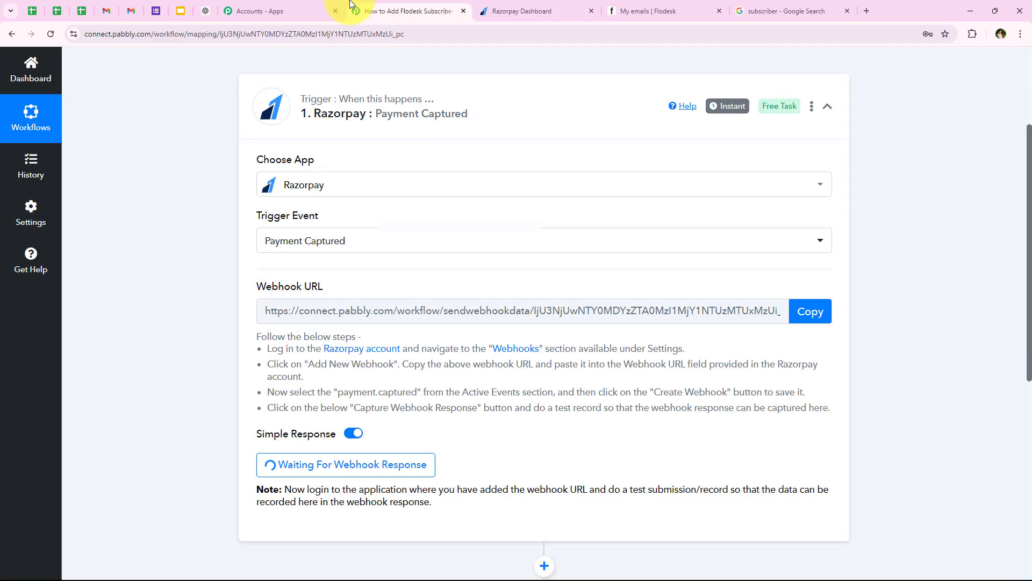
{"action": "left_click_drag", "start_coordinate": [267, 392], "coordinate": [423, 394]}
{"action": "left_click_drag", "start_coordinate": [466, 391], "coordinate": [551, 391]}
{"action": "left_click", "coordinate": [538, 11]}
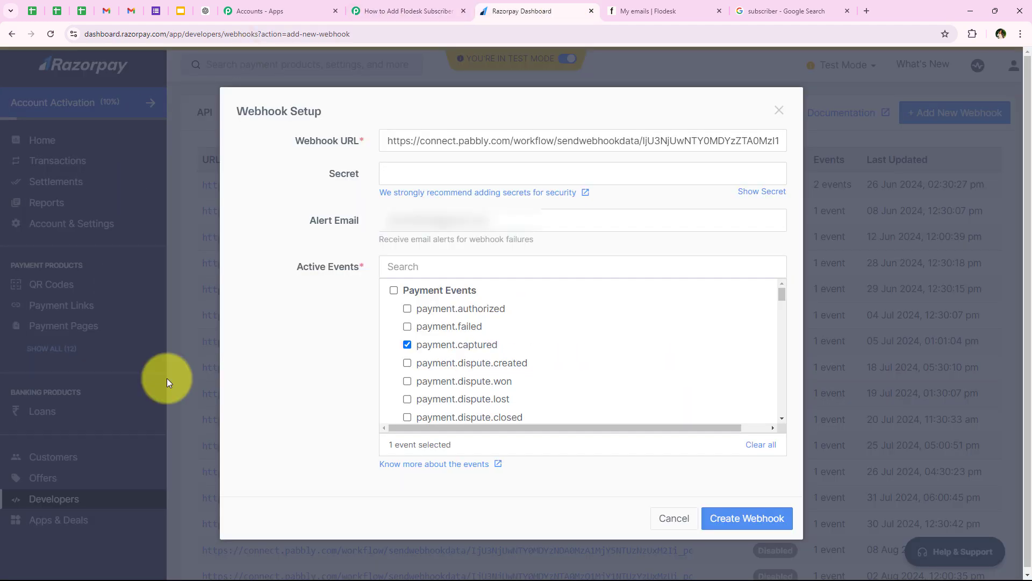
{"action": "left_click", "coordinate": [725, 519]}
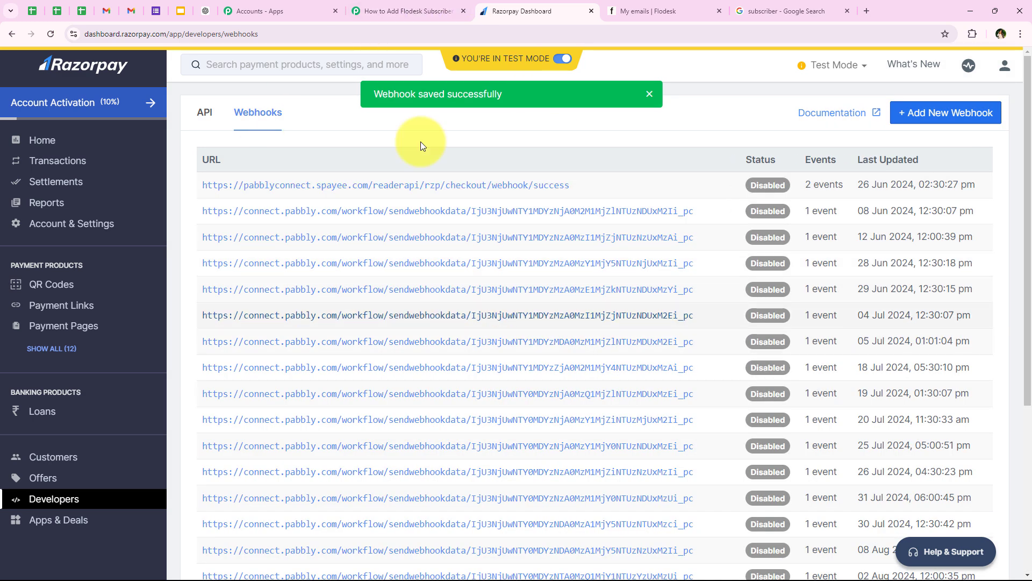
{"action": "left_click_drag", "start_coordinate": [367, 98], "coordinate": [515, 98]}
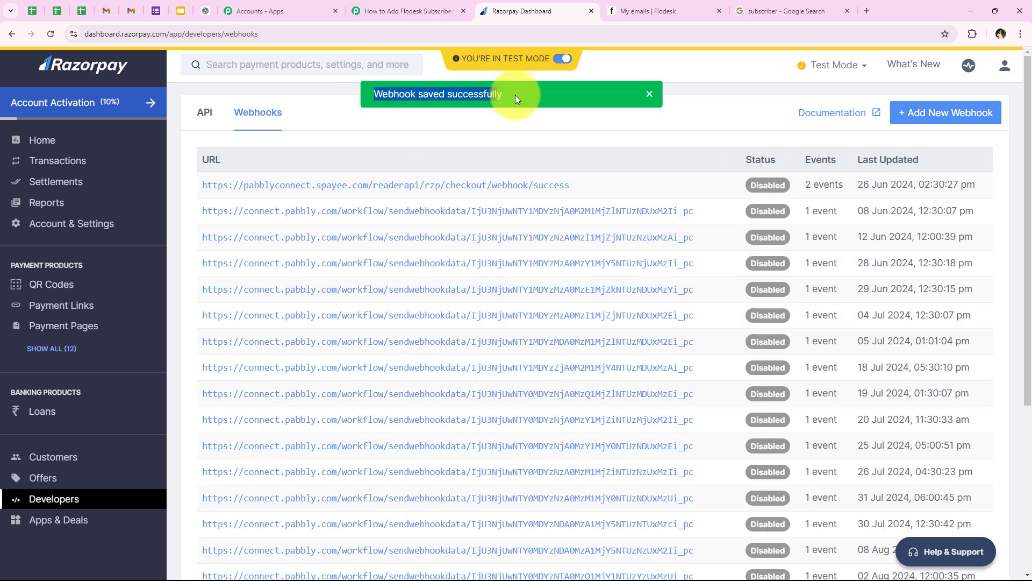
{"action": "left_click", "coordinate": [375, 144]}
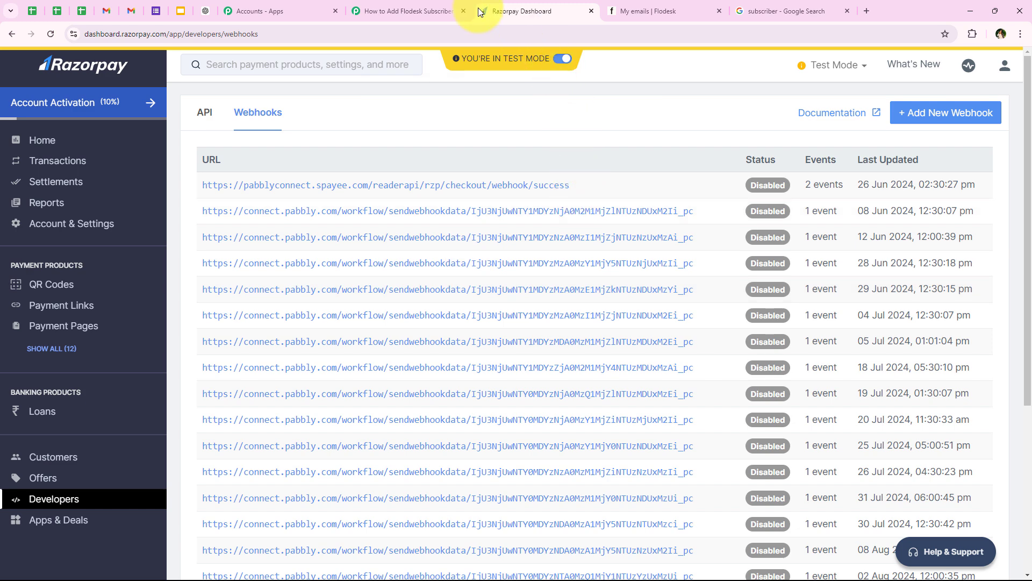
- Return to the Pabbly workflow and review the note about sending a test payment
{"action": "left_click", "coordinate": [409, 11]}
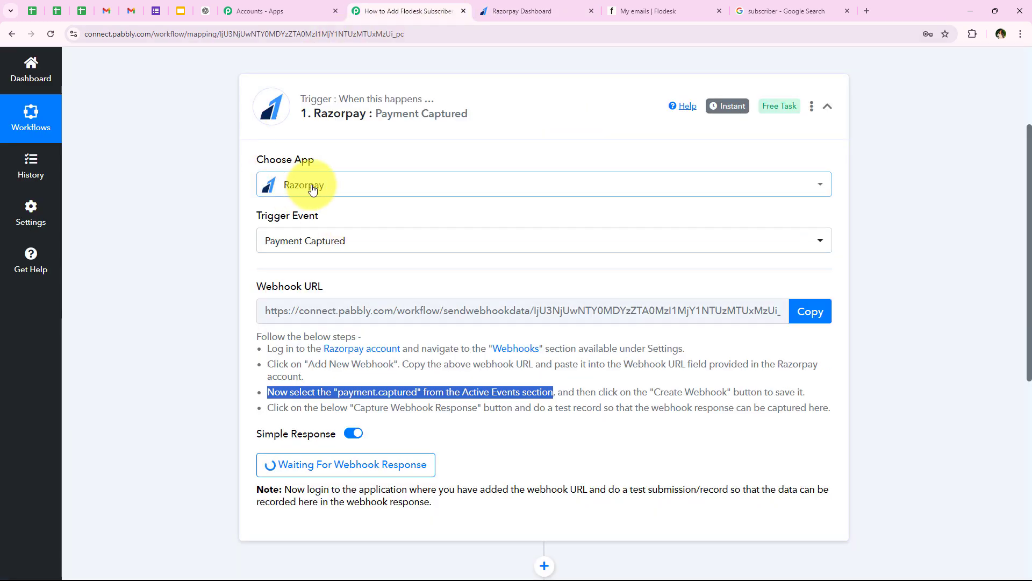
{"action": "scroll", "coordinate": [208, 376], "scroll_direction": "down", "scroll_amount": 1}
{"action": "scroll", "coordinate": [208, 375], "scroll_direction": "down", "scroll_amount": 1}
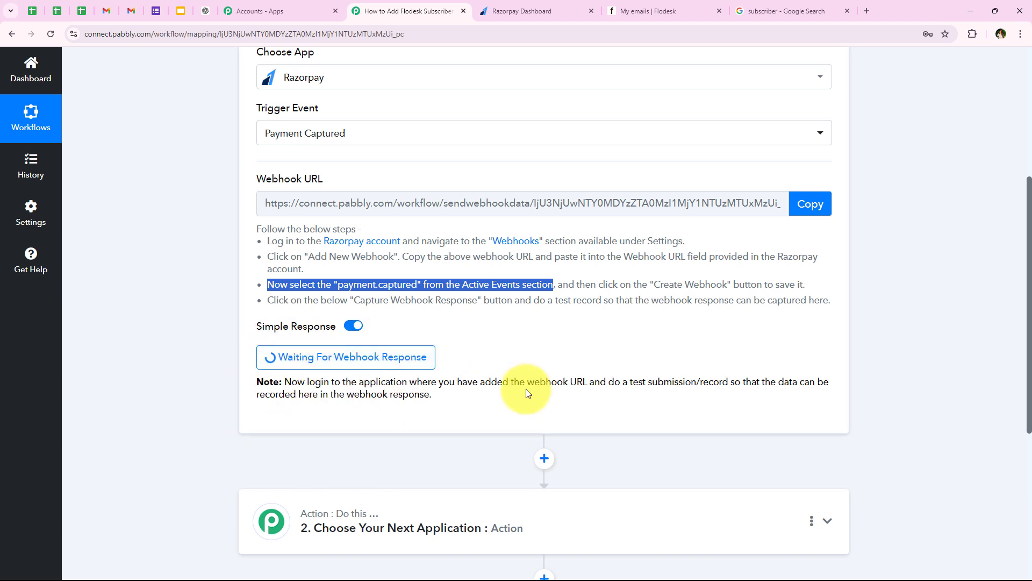
{"action": "left_click_drag", "start_coordinate": [608, 383], "coordinate": [732, 378]}
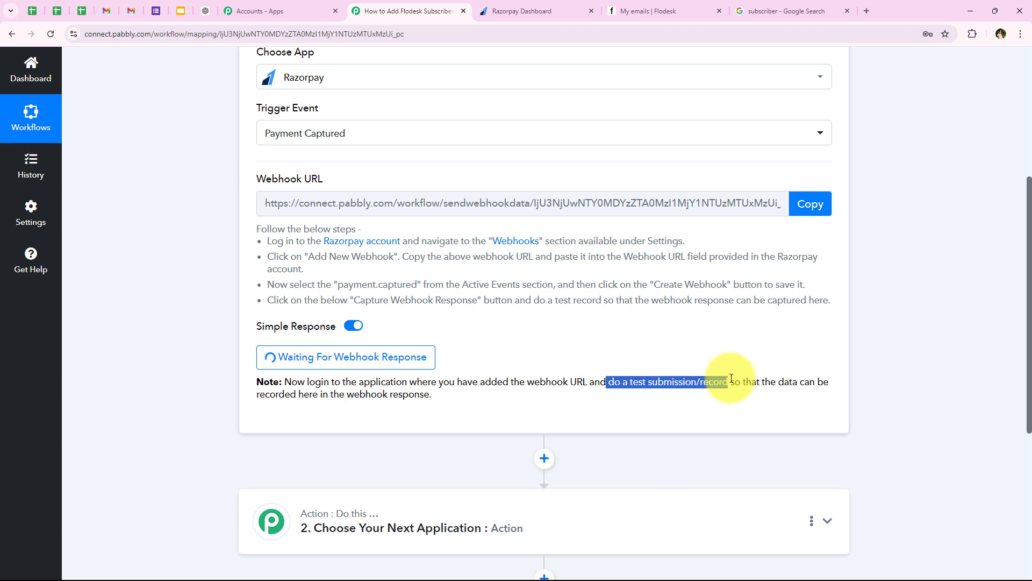
{"action": "left_click", "coordinate": [248, 421]}
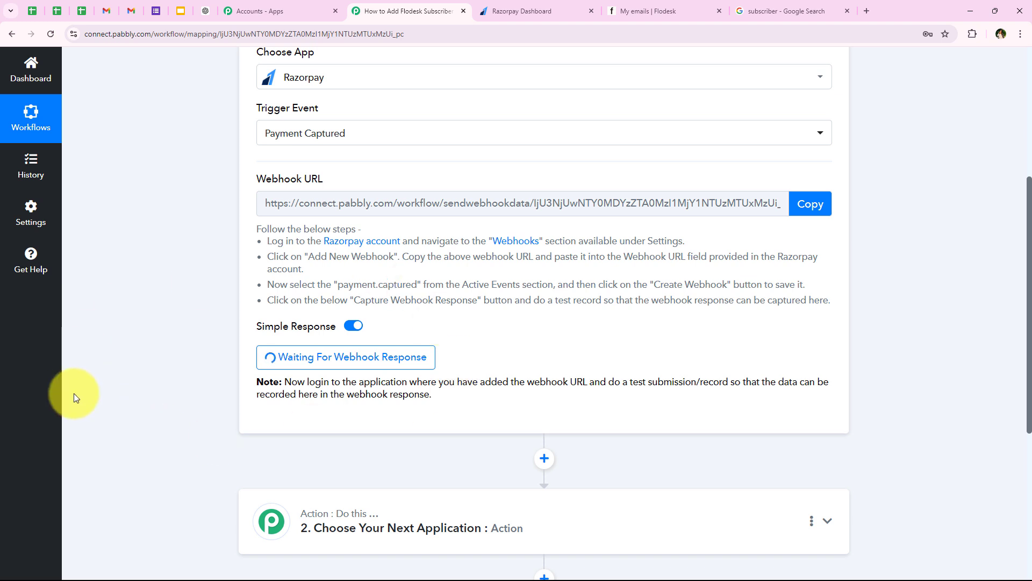
- Open the Appointment for Skin Doctor page from the Razorpay Payment Pages list
{"action": "left_click", "coordinate": [516, 11]}
{"action": "left_click", "coordinate": [54, 327]}
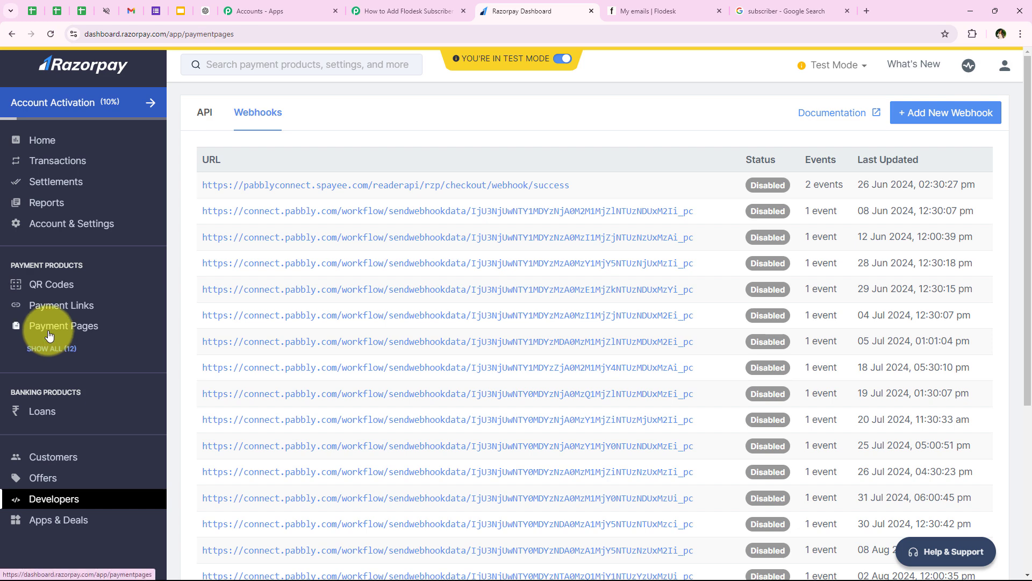
{"action": "scroll", "coordinate": [320, 186], "scroll_direction": "down", "scroll_amount": 9}
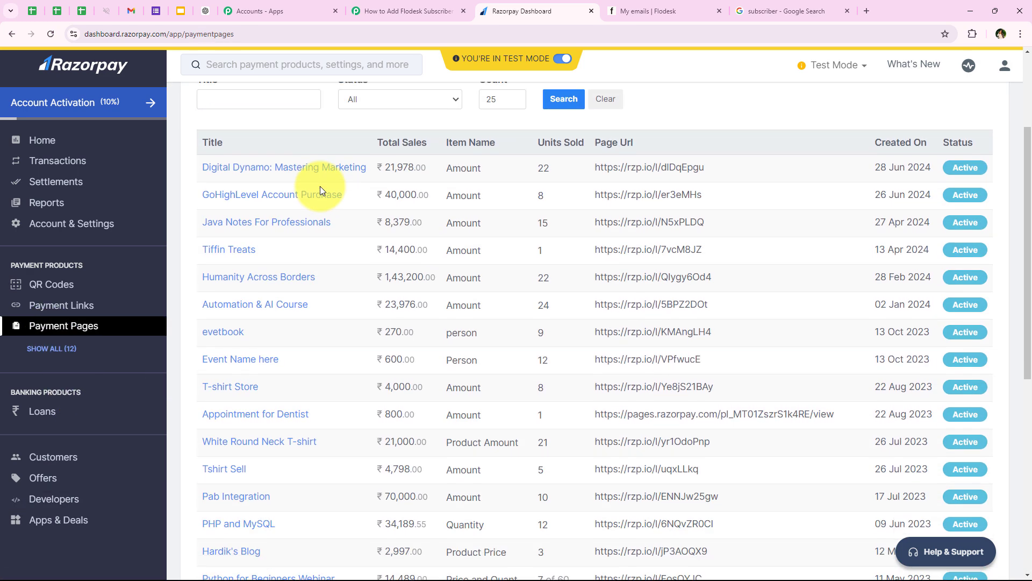
{"action": "scroll", "coordinate": [381, 273], "scroll_direction": "down", "scroll_amount": 3}
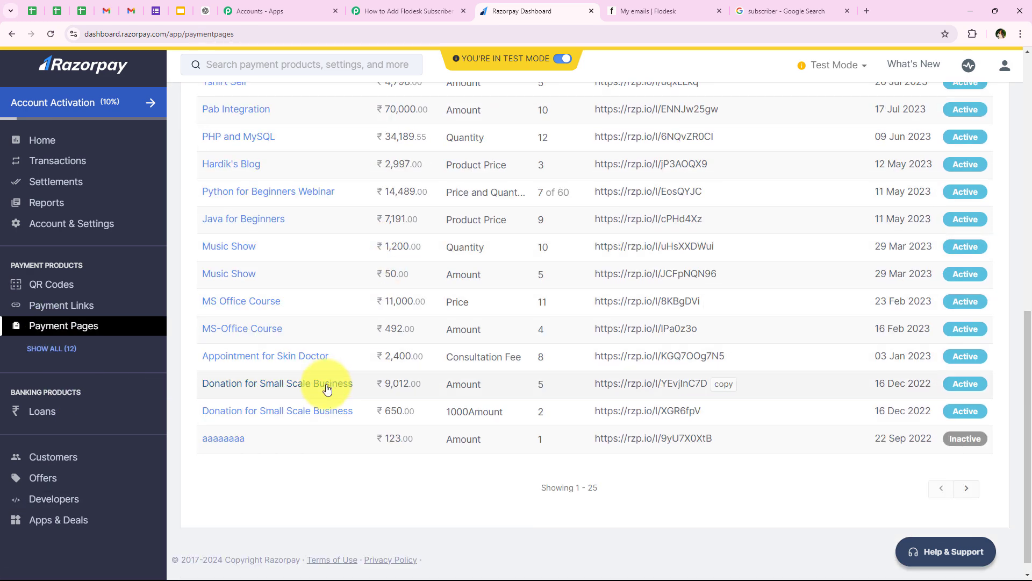
{"action": "scroll", "coordinate": [330, 430], "scroll_direction": "up", "scroll_amount": 3}
{"action": "scroll", "coordinate": [416, 323], "scroll_direction": "down", "scroll_amount": 1}
{"action": "scroll", "coordinate": [416, 323], "scroll_direction": "down", "scroll_amount": 2}
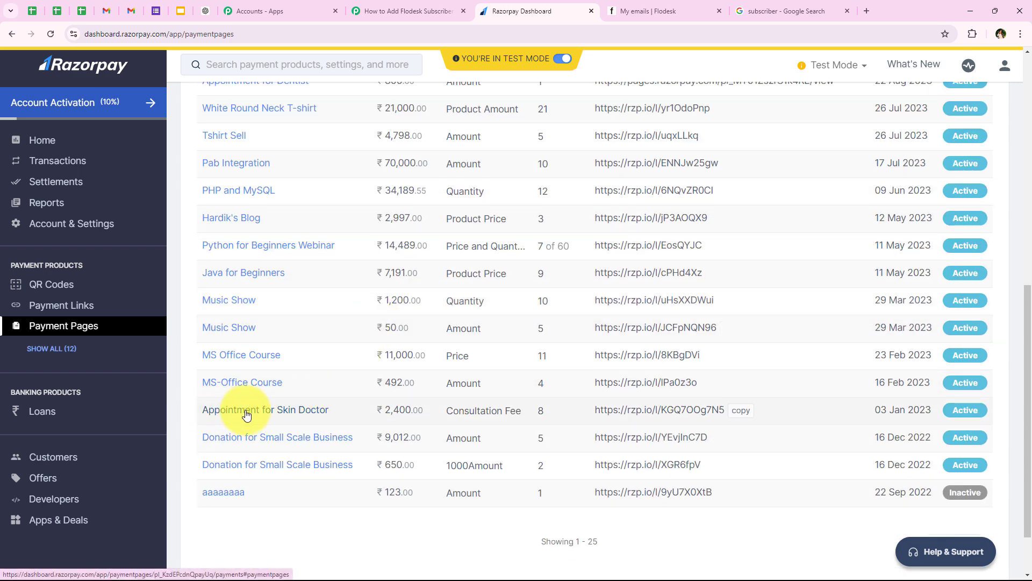
{"action": "left_click", "coordinate": [306, 411]}
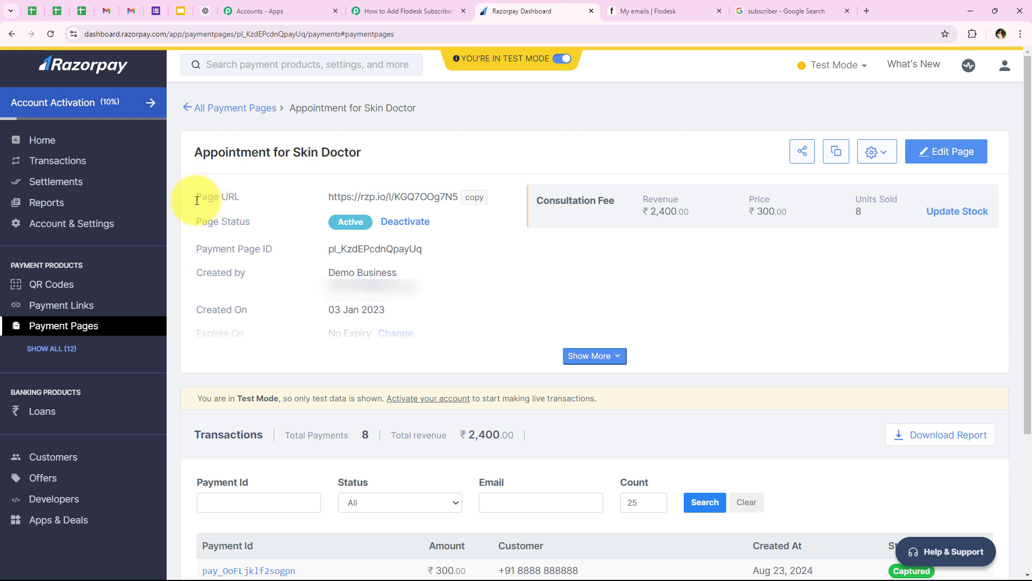
- Copy its Page URL and load it in a new browser tab
{"action": "triple_click", "coordinate": [197, 200]}
{"action": "left_click", "coordinate": [462, 250]}
{"action": "left_click", "coordinate": [481, 203]}
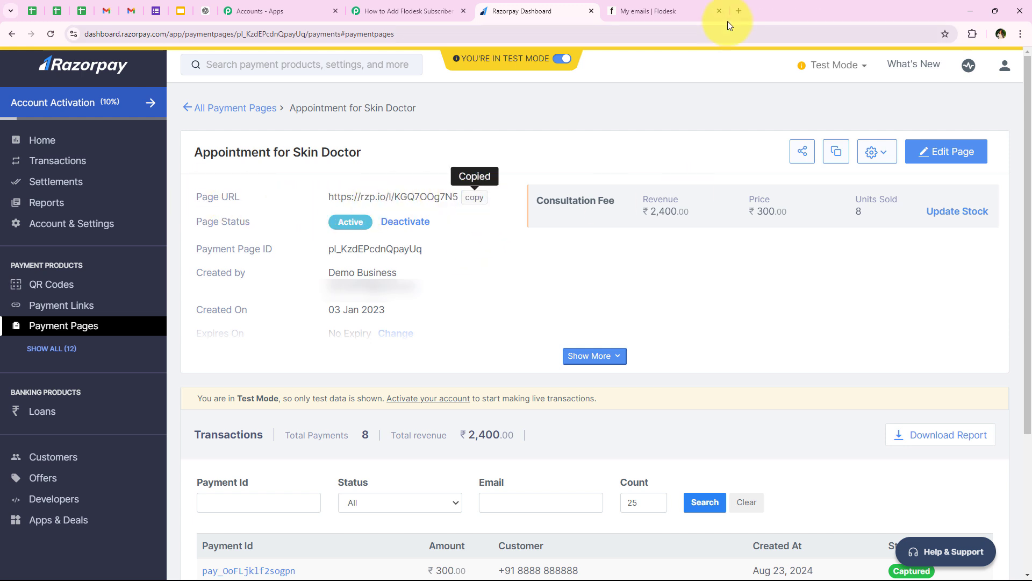
{"action": "left_click", "coordinate": [737, 15]}
{"action": "key", "text": "ctrl+v"}
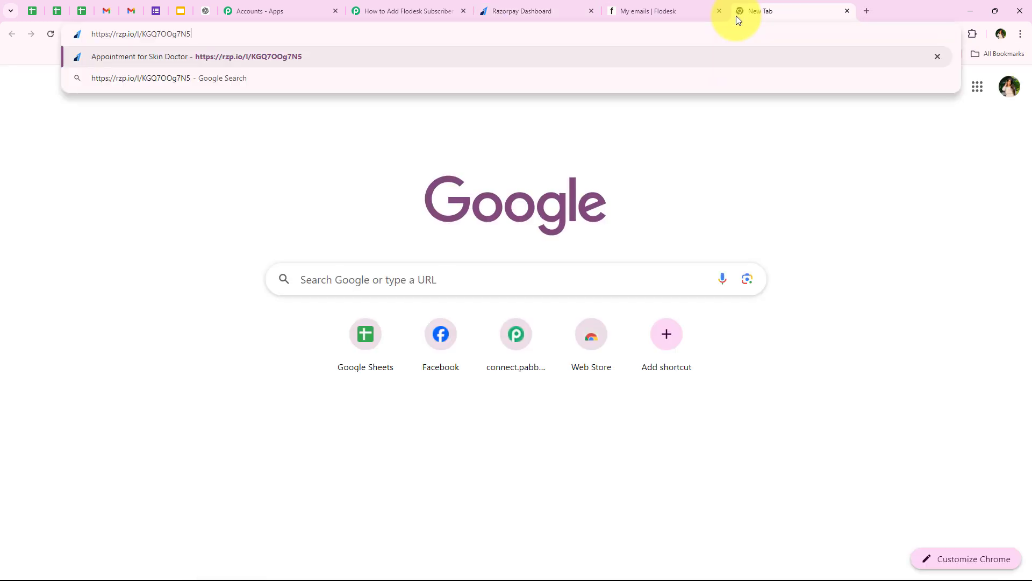
{"action": "key", "text": "Return"}
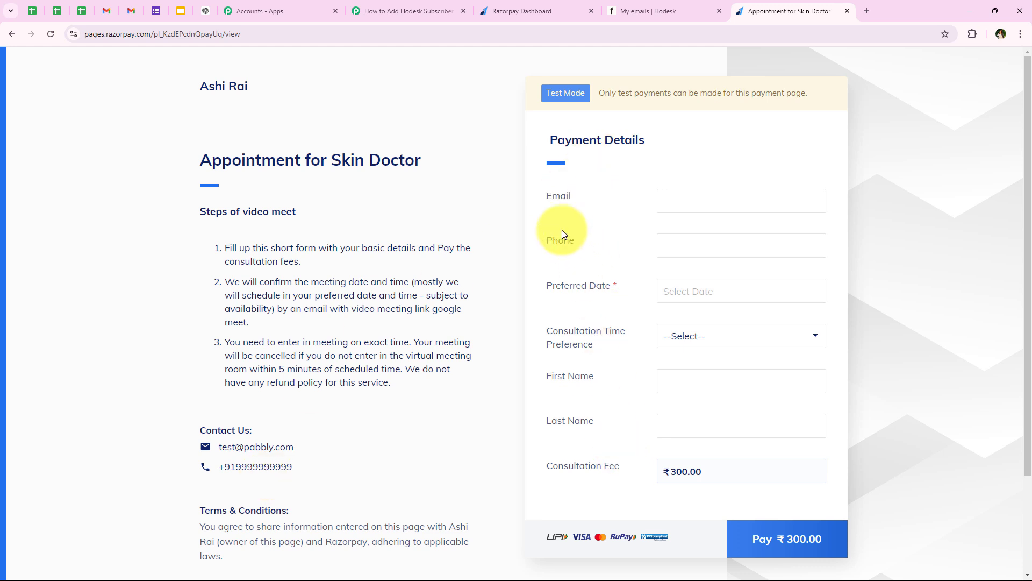
- Autofill the test contact details and trim the extra phone digits
{"action": "left_click", "coordinate": [741, 201]}
{"action": "left_click", "coordinate": [747, 289]}
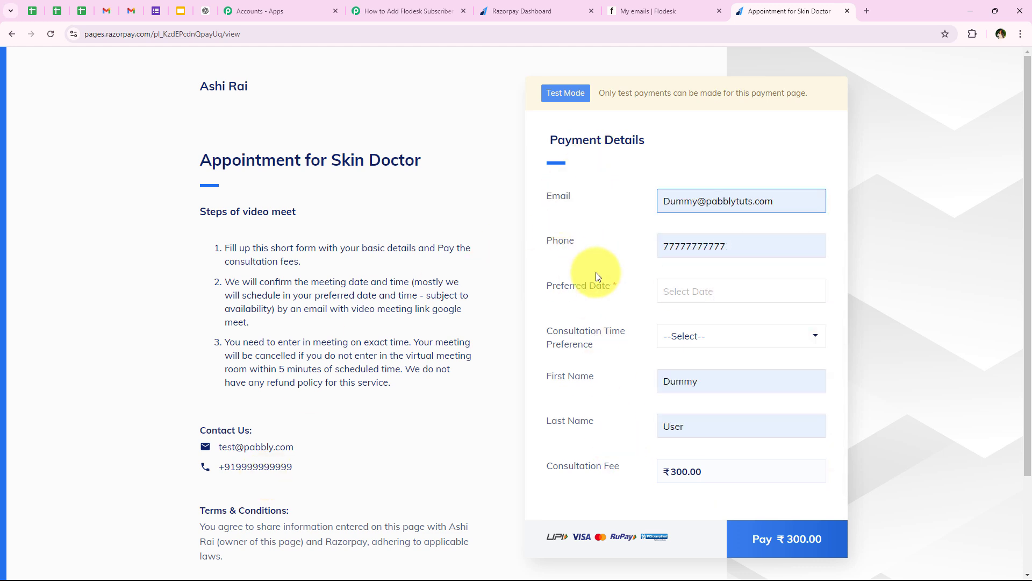
{"action": "left_click", "coordinate": [747, 249]}
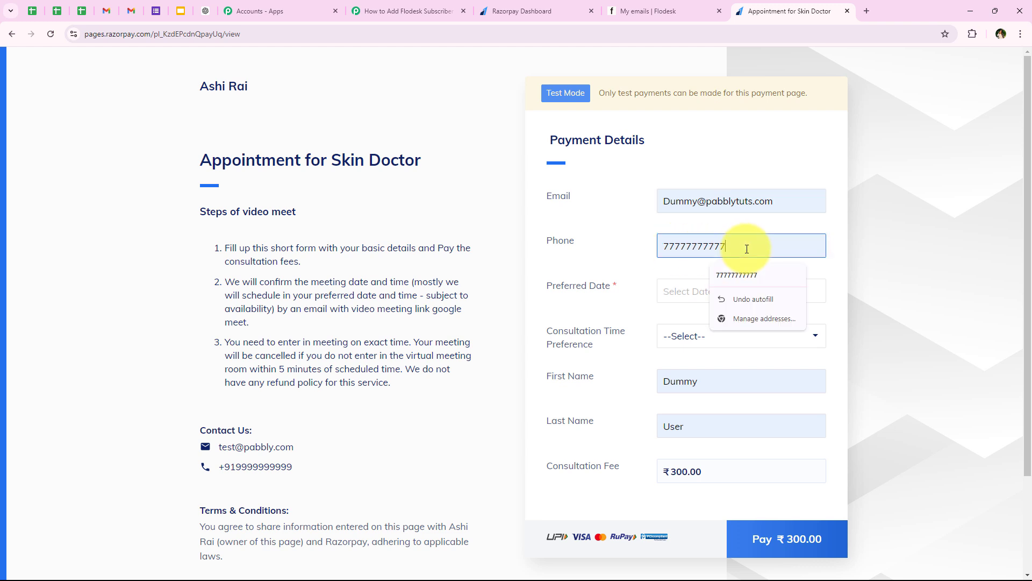
{"action": "key", "text": "BackSpace"}
{"action": "key", "text": "BackSpace"}
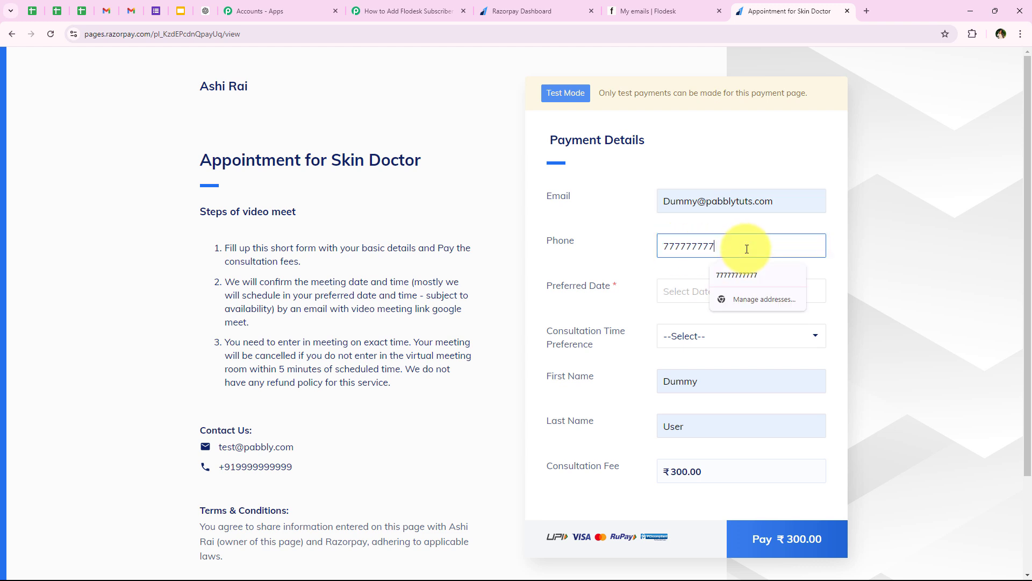
{"action": "left_click", "coordinate": [634, 269]}
- Choose 26 Aug 2024 and a 12:00 consultation time, then proceed to pay ₹300.00
{"action": "left_click", "coordinate": [668, 289]}
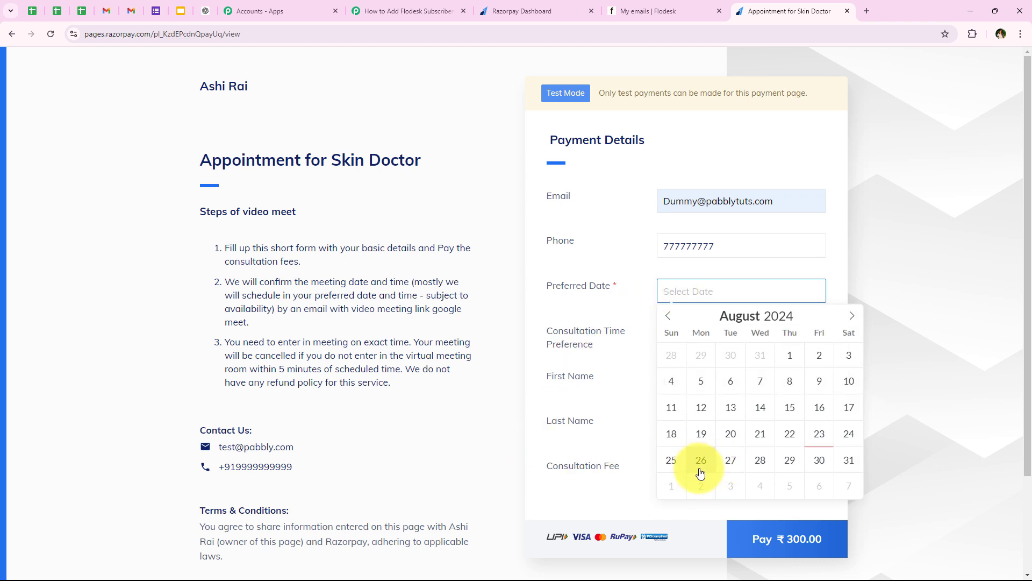
{"action": "left_click", "coordinate": [701, 461]}
{"action": "left_click_drag", "start_coordinate": [595, 353], "coordinate": [560, 321]}
{"action": "left_click", "coordinate": [659, 340]}
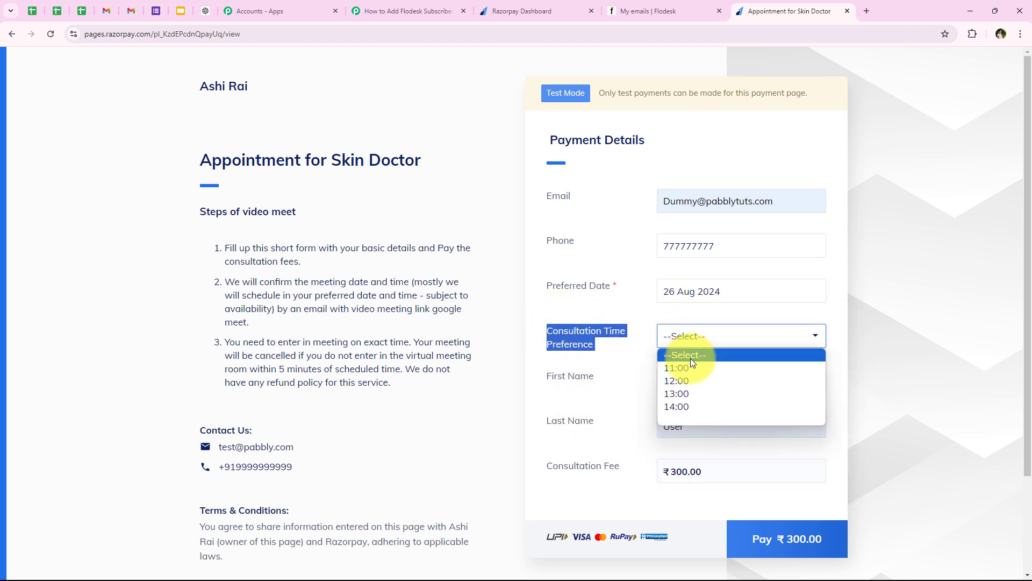
{"action": "left_click", "coordinate": [698, 385]}
{"action": "left_click_drag", "start_coordinate": [542, 377], "coordinate": [642, 387]}
{"action": "left_click", "coordinate": [697, 390]}
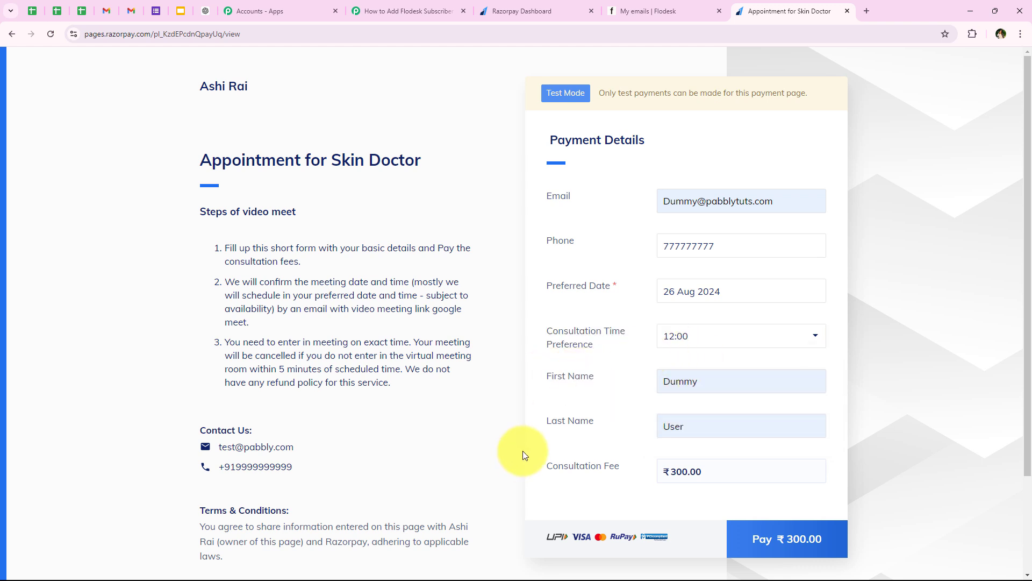
{"action": "left_click_drag", "start_coordinate": [669, 472], "coordinate": [546, 468]}
{"action": "left_click", "coordinate": [756, 471]}
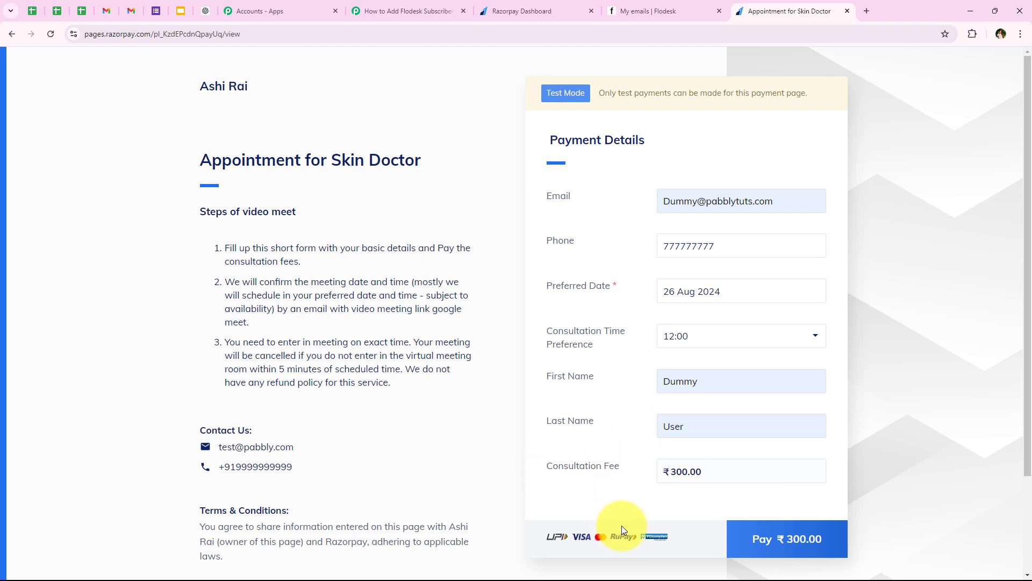
{"action": "left_click", "coordinate": [749, 545]}
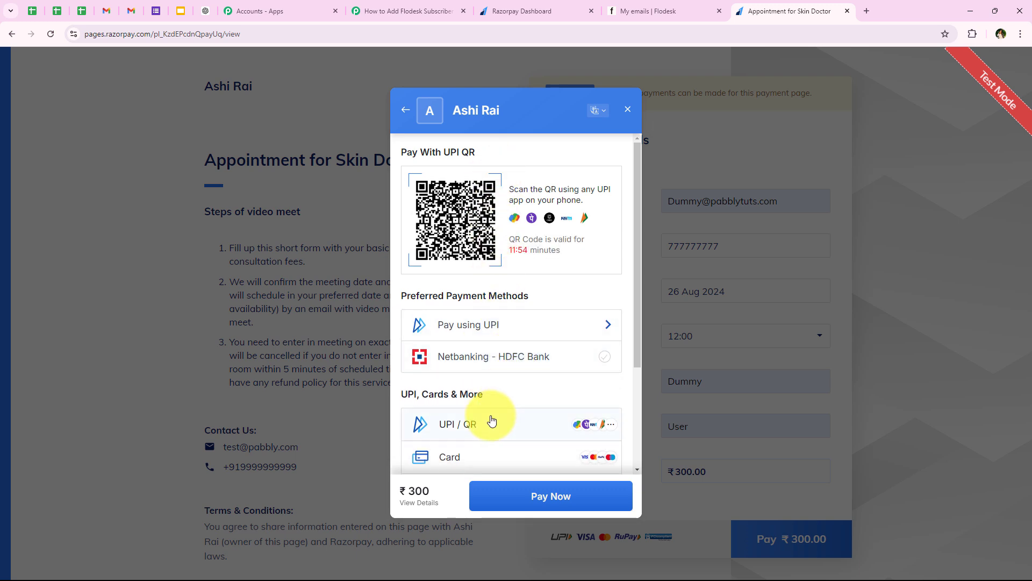
- Pay by card, entering the test card number, expiry 05/24 and cardholder name
{"action": "scroll", "coordinate": [484, 420], "scroll_direction": "down", "scroll_amount": 1}
{"action": "scroll", "coordinate": [477, 420], "scroll_direction": "down", "scroll_amount": 1}
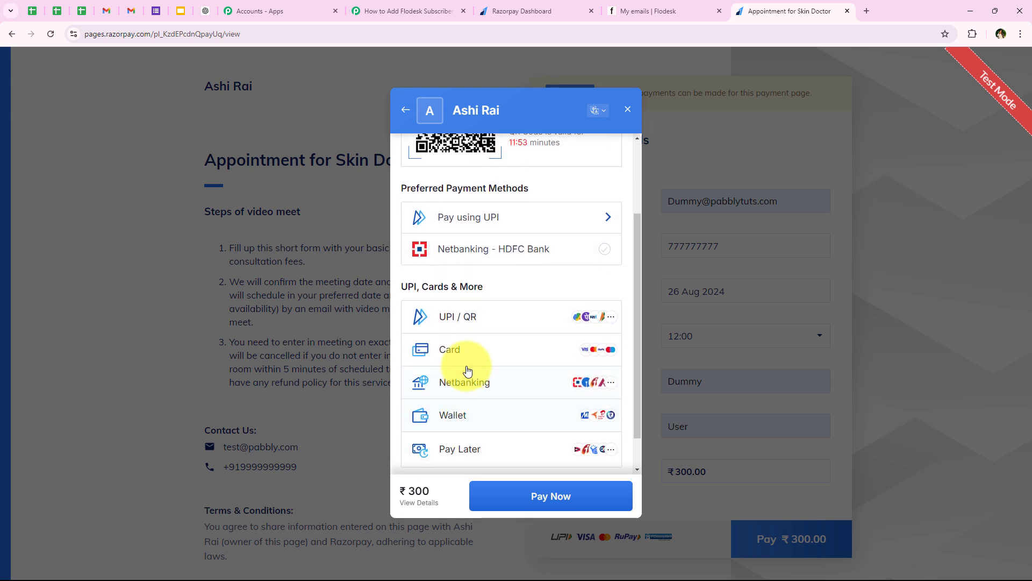
{"action": "left_click", "coordinate": [525, 355]}
{"action": "left_click", "coordinate": [463, 180]}
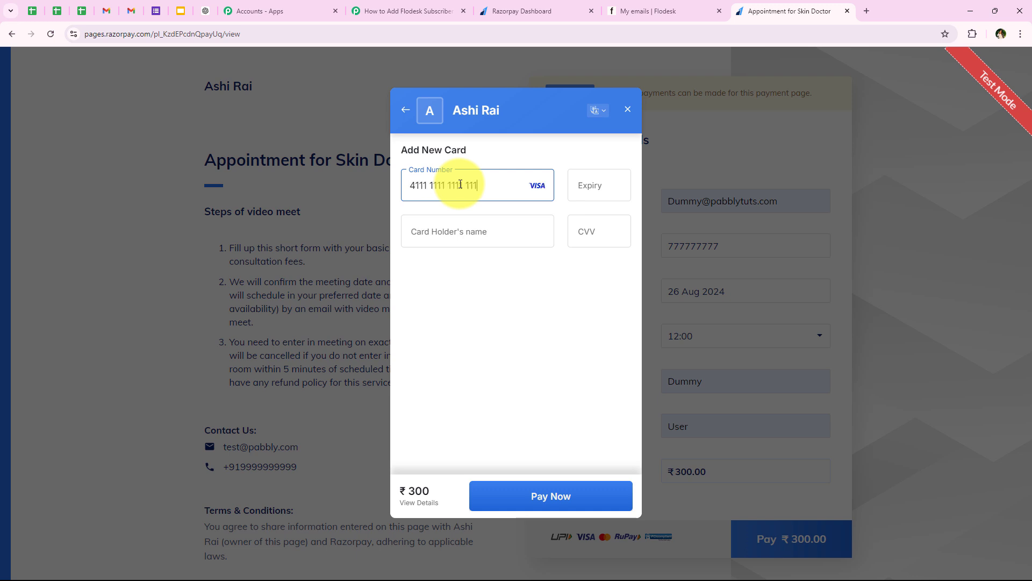
{"action": "left_click", "coordinate": [579, 195]}
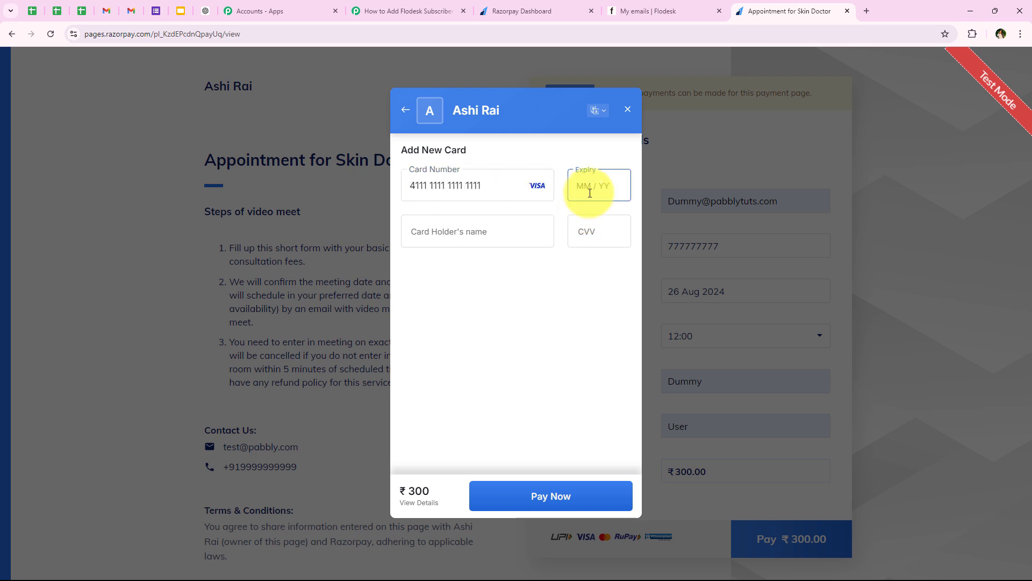
{"action": "type", "text": "0524"}
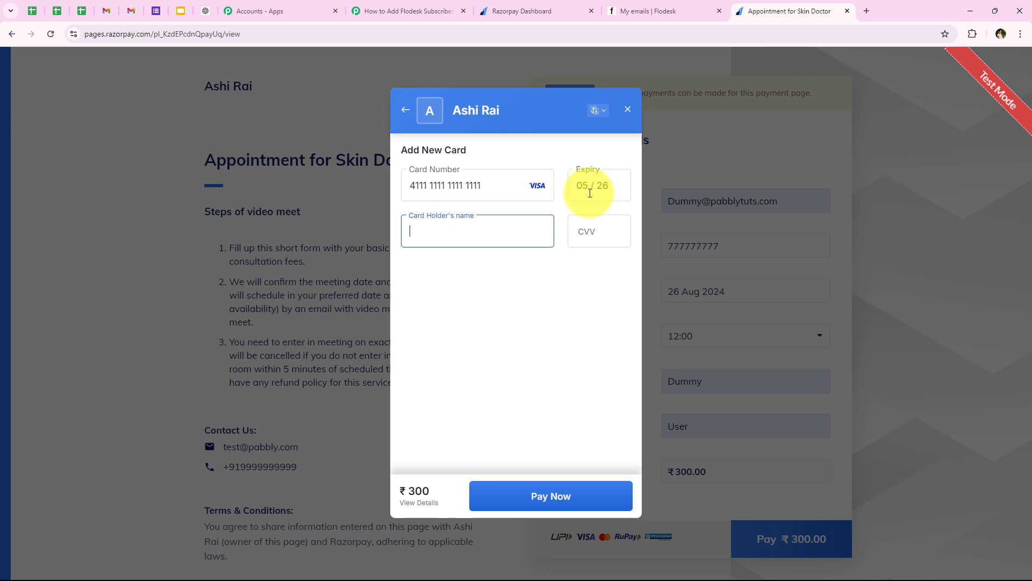
{"action": "type", "text": "Dem"}
{"action": "left_click", "coordinate": [480, 270]}
- Enter the CVV, submit the payment, and confirm it with the one-time code
{"action": "left_click", "coordinate": [587, 239]}
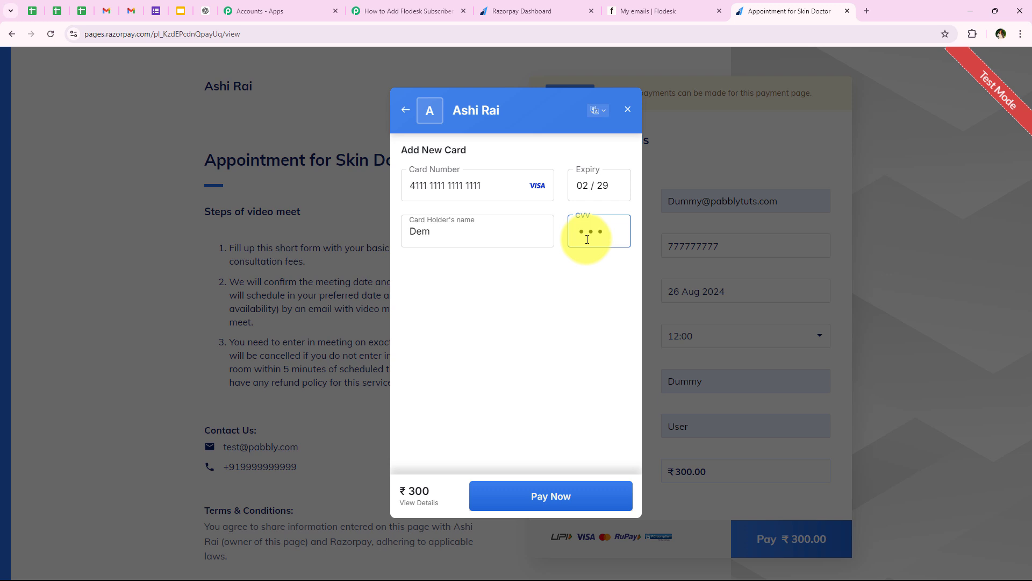
{"action": "left_click", "coordinate": [587, 493]}
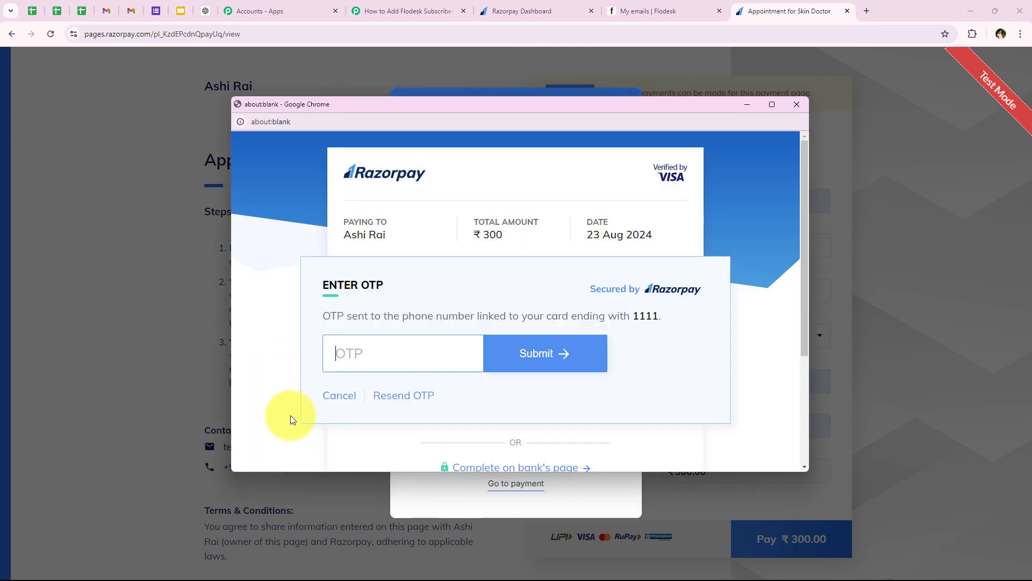
{"action": "left_click", "coordinate": [357, 365]}
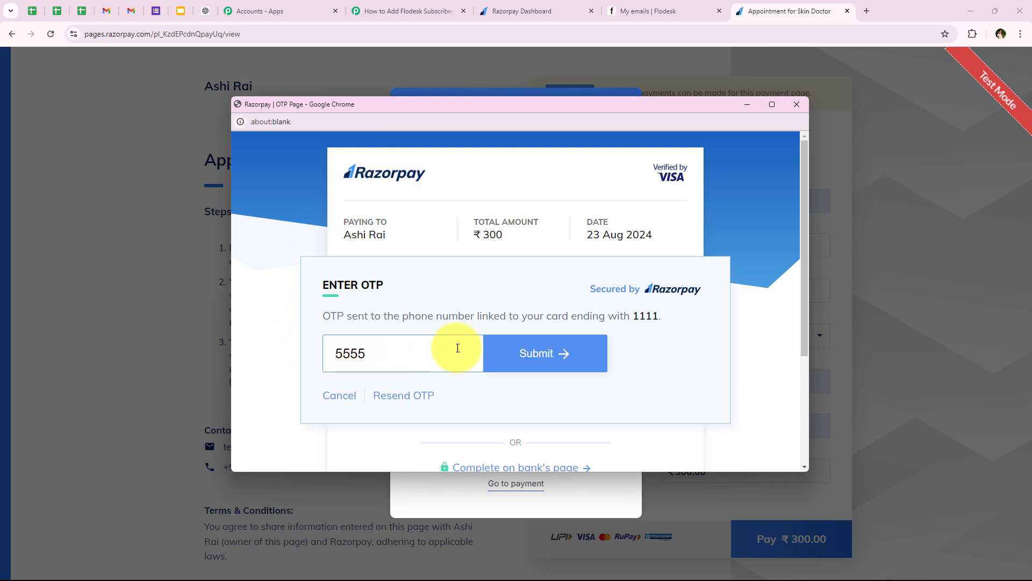
{"action": "left_click", "coordinate": [511, 370]}
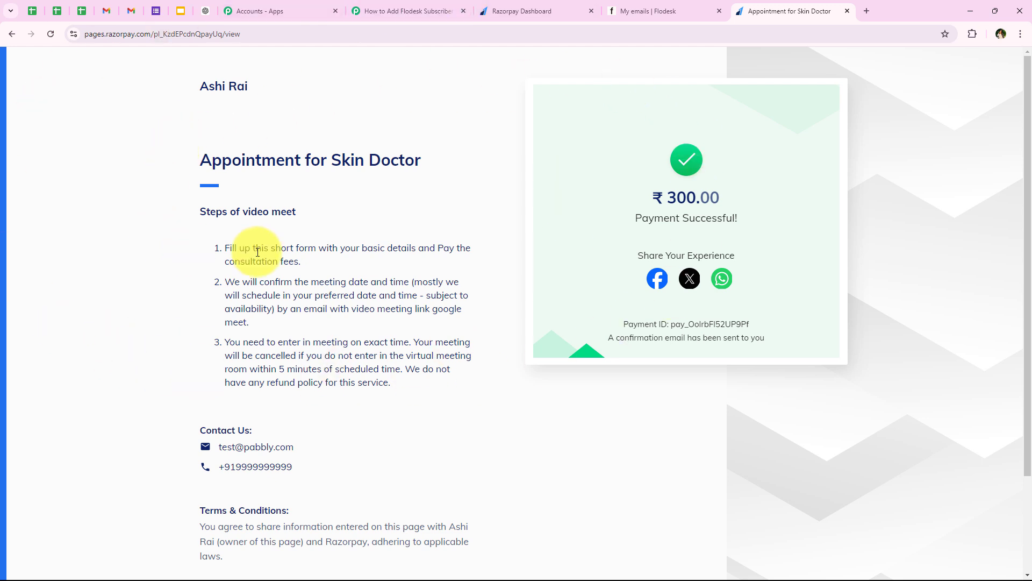
- In the Pabbly response, check the captured phone, last name and first name values
{"action": "left_click", "coordinate": [405, 6]}
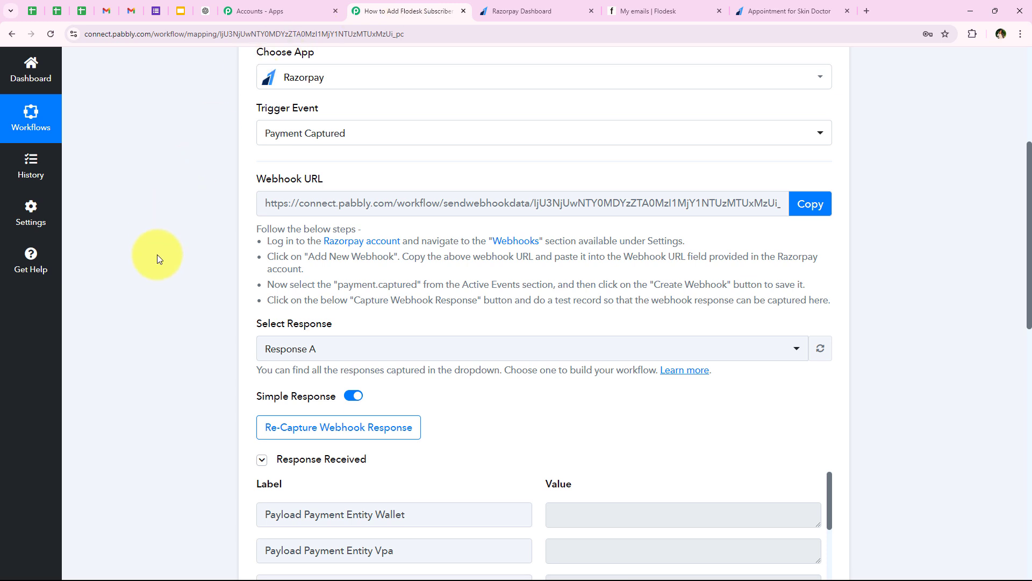
{"action": "scroll", "coordinate": [157, 254], "scroll_direction": "down", "scroll_amount": 3}
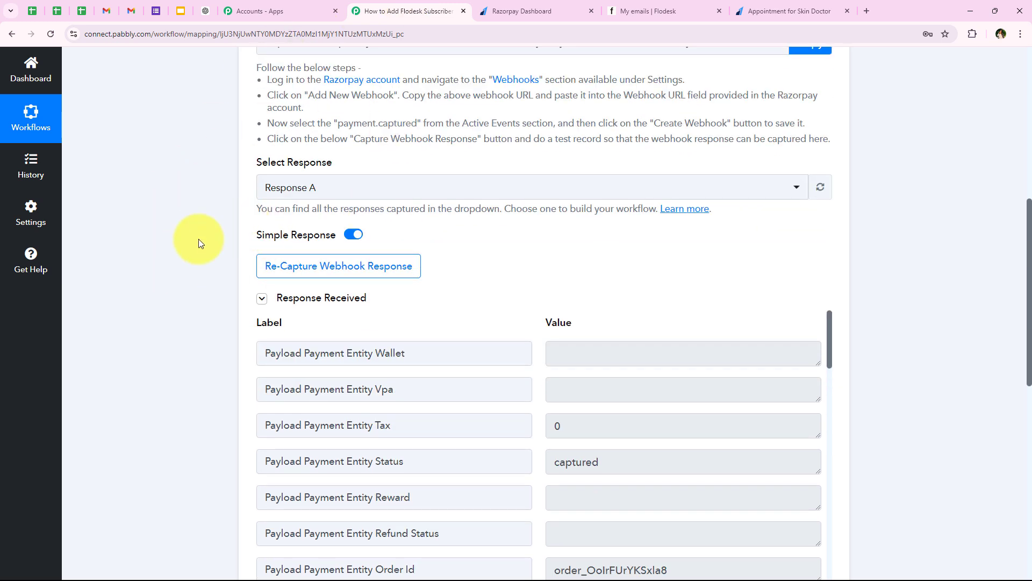
{"action": "scroll", "coordinate": [193, 252], "scroll_direction": "down", "scroll_amount": 4}
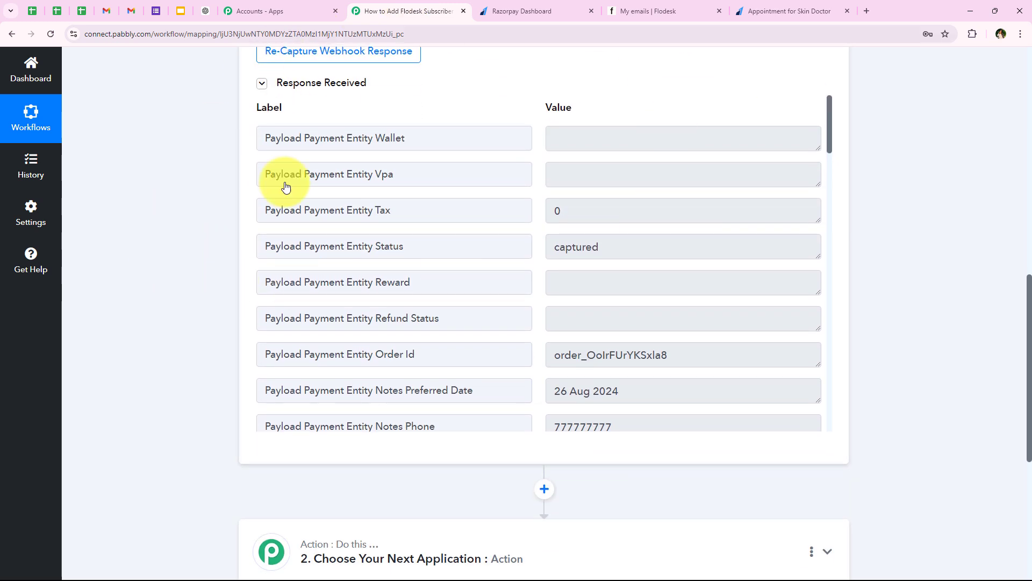
{"action": "scroll", "coordinate": [330, 294], "scroll_direction": "down", "scroll_amount": 1}
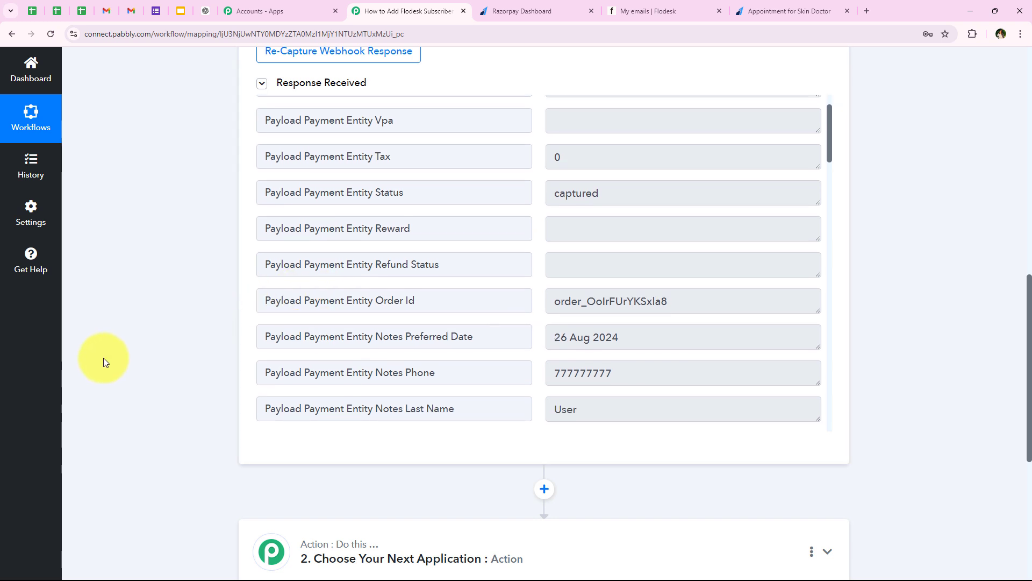
{"action": "left_click_drag", "start_coordinate": [652, 330], "coordinate": [456, 341]}
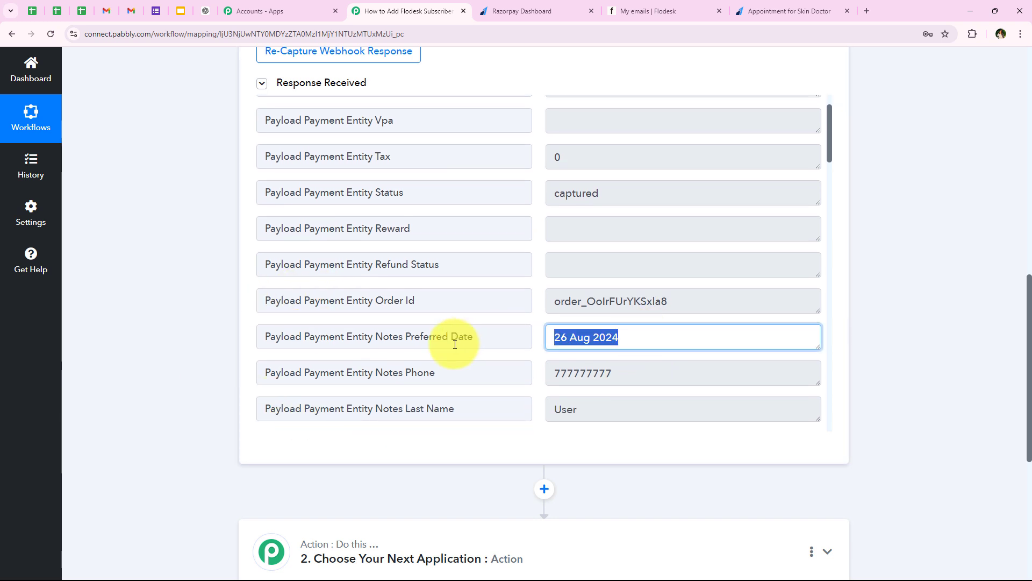
{"action": "scroll", "coordinate": [523, 336], "scroll_direction": "down", "scroll_amount": 1}
{"action": "left_click_drag", "start_coordinate": [659, 321], "coordinate": [365, 326]}
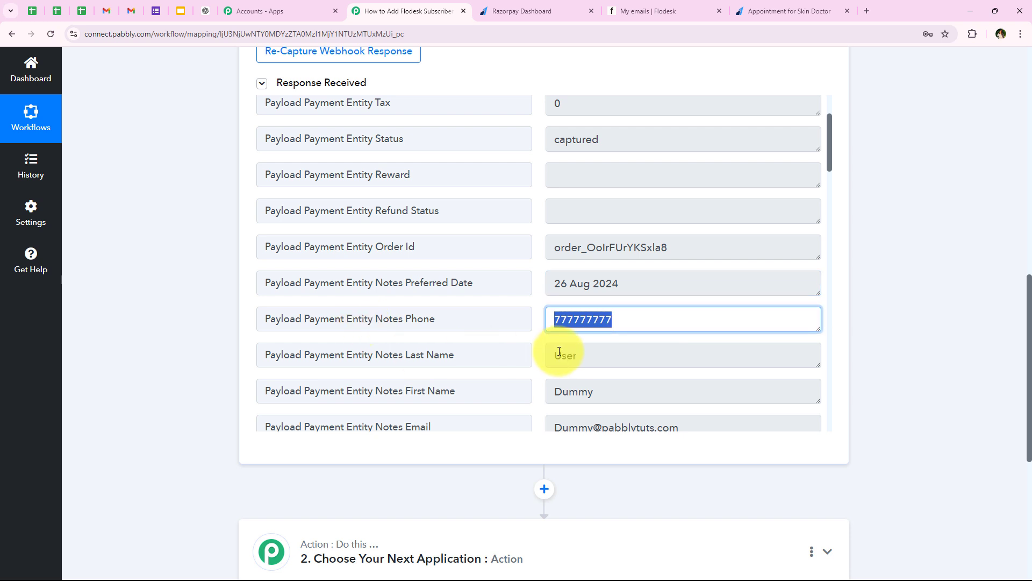
{"action": "left_click_drag", "start_coordinate": [597, 355], "coordinate": [527, 357]}
{"action": "left_click_drag", "start_coordinate": [603, 393], "coordinate": [480, 385]}
- Review the remaining captured payment fields, then return to the top of the workflow
{"action": "scroll", "coordinate": [483, 376], "scroll_direction": "down", "scroll_amount": 1}
{"action": "scroll", "coordinate": [480, 375], "scroll_direction": "down", "scroll_amount": 2}
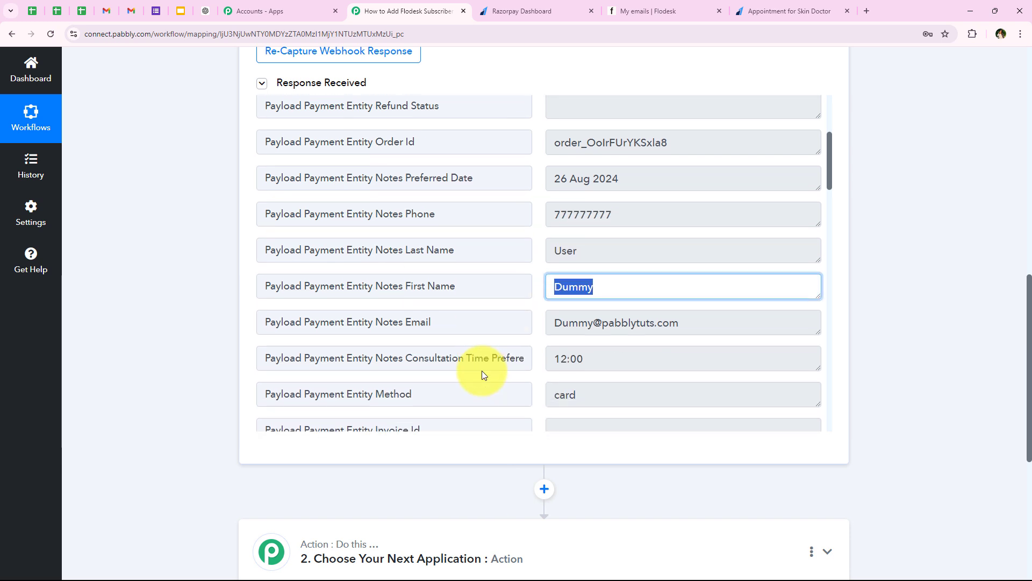
{"action": "left_click_drag", "start_coordinate": [764, 321], "coordinate": [350, 325]}
{"action": "scroll", "coordinate": [636, 330], "scroll_direction": "down", "scroll_amount": 1}
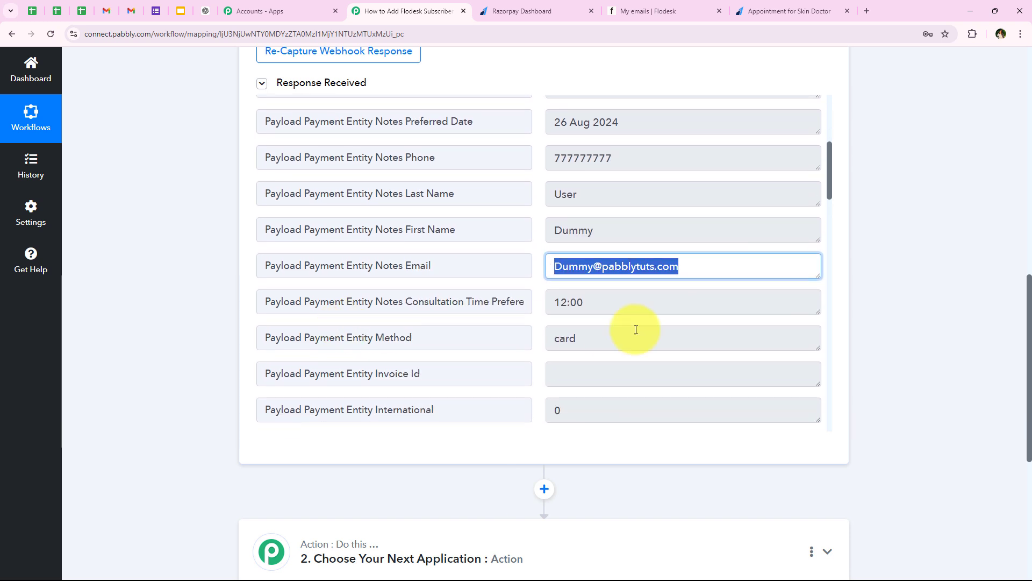
{"action": "left_click_drag", "start_coordinate": [647, 308], "coordinate": [438, 330]}
{"action": "scroll", "coordinate": [445, 334], "scroll_direction": "down", "scroll_amount": 6}
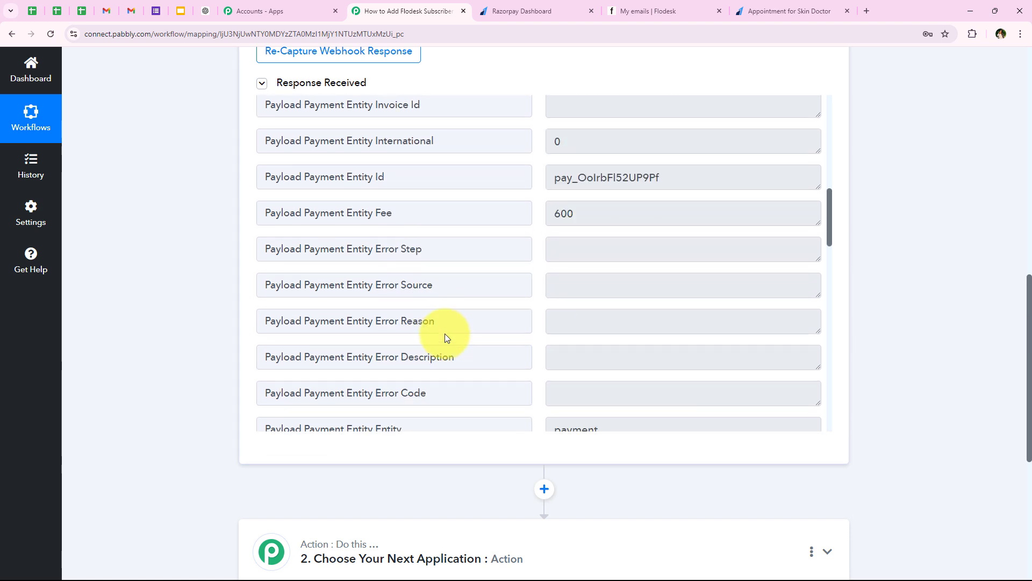
{"action": "scroll", "coordinate": [301, 359], "scroll_direction": "down", "scroll_amount": 8}
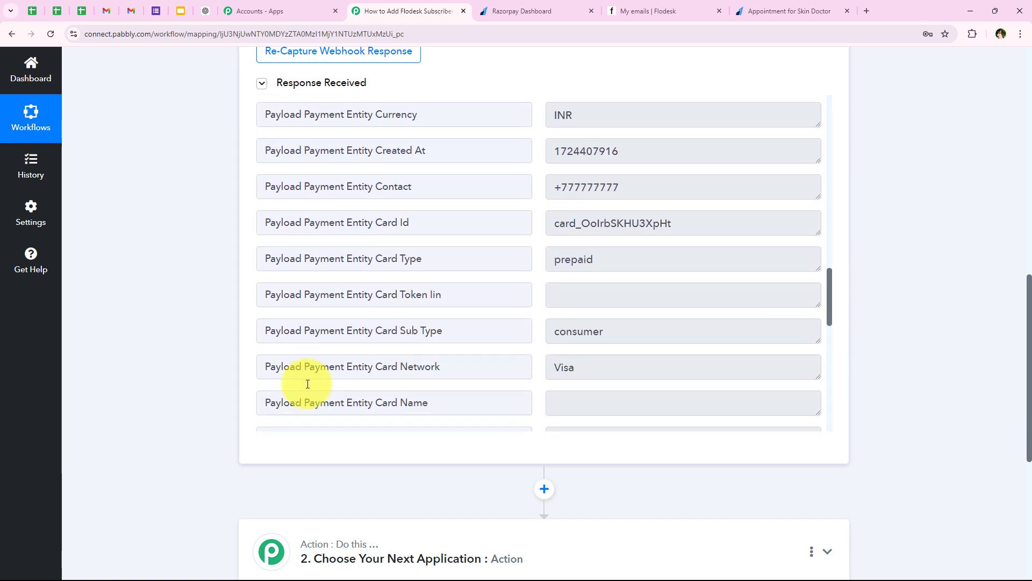
{"action": "middle_click", "coordinate": [217, 323]}
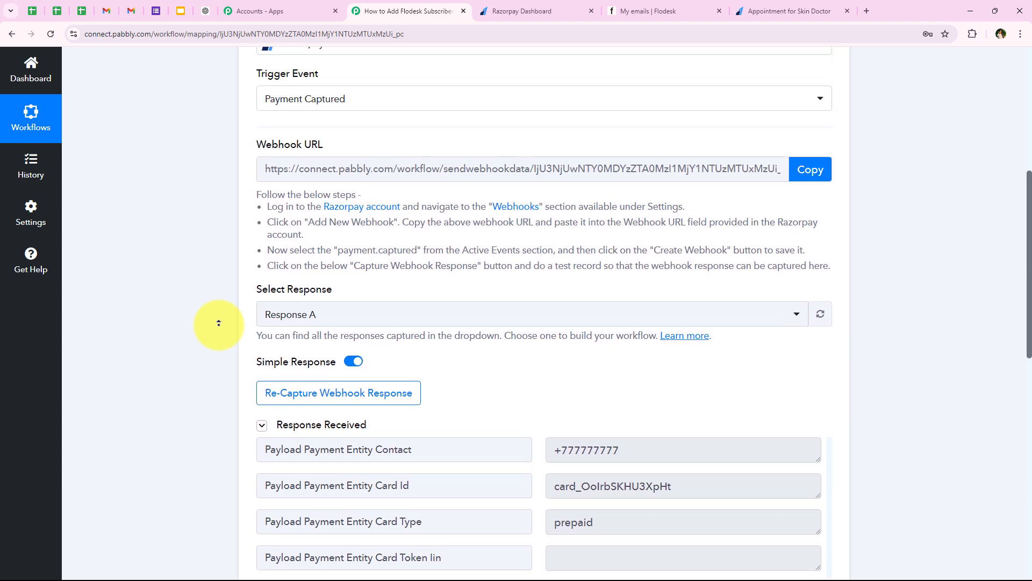
{"action": "middle_click", "coordinate": [218, 323]}
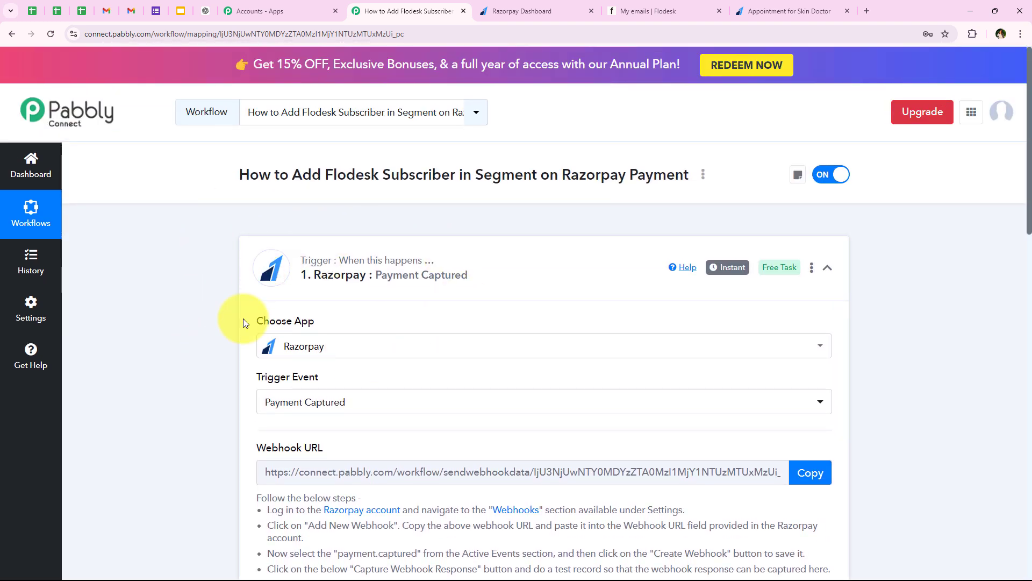
- Collapse the Razorpay trigger and add Filter (Pabbly) as the next action step
{"action": "left_click", "coordinate": [411, 270]}
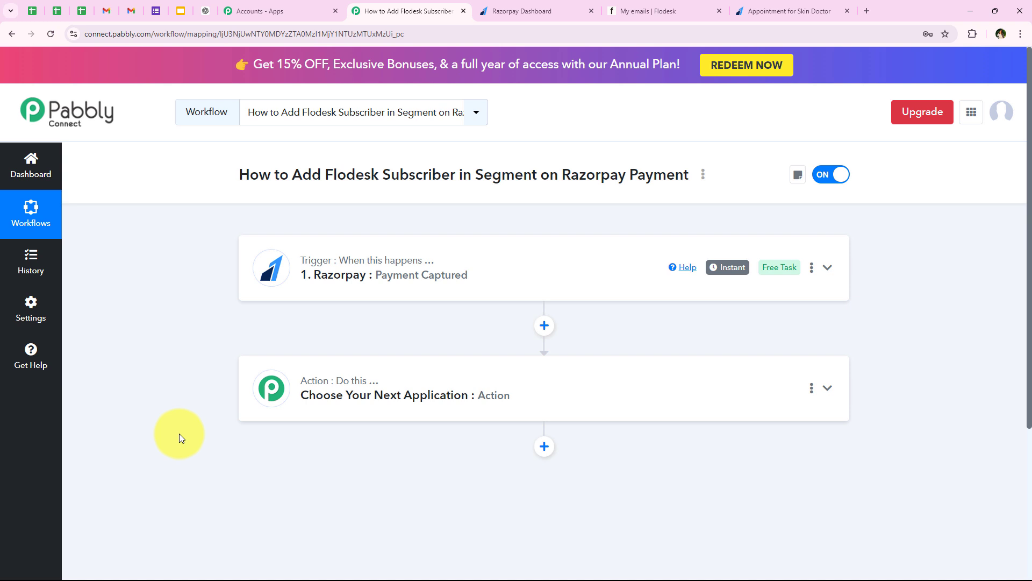
{"action": "left_click", "coordinate": [325, 397]}
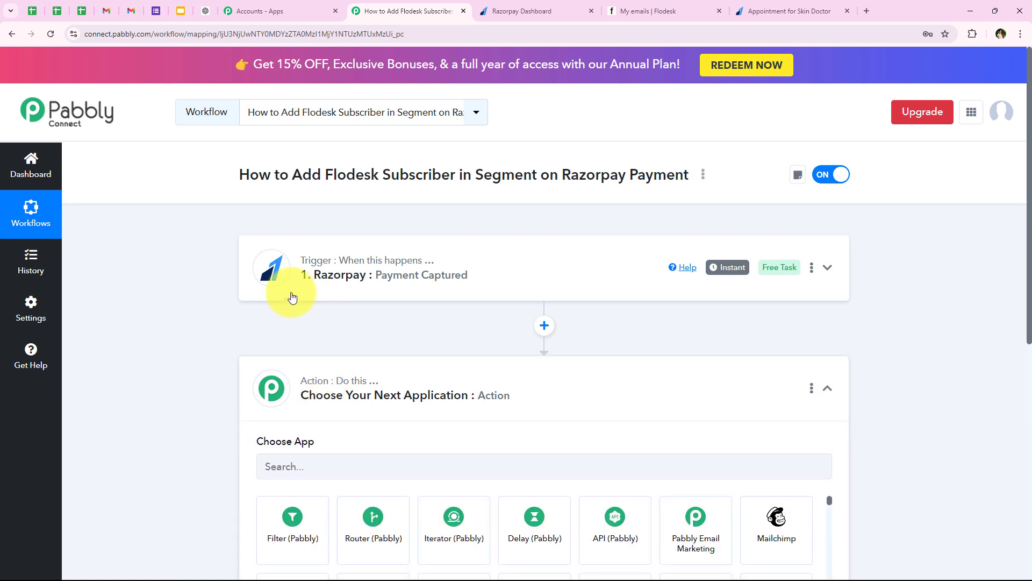
{"action": "scroll", "coordinate": [309, 344], "scroll_direction": "down", "scroll_amount": 3}
{"action": "left_click", "coordinate": [289, 273]}
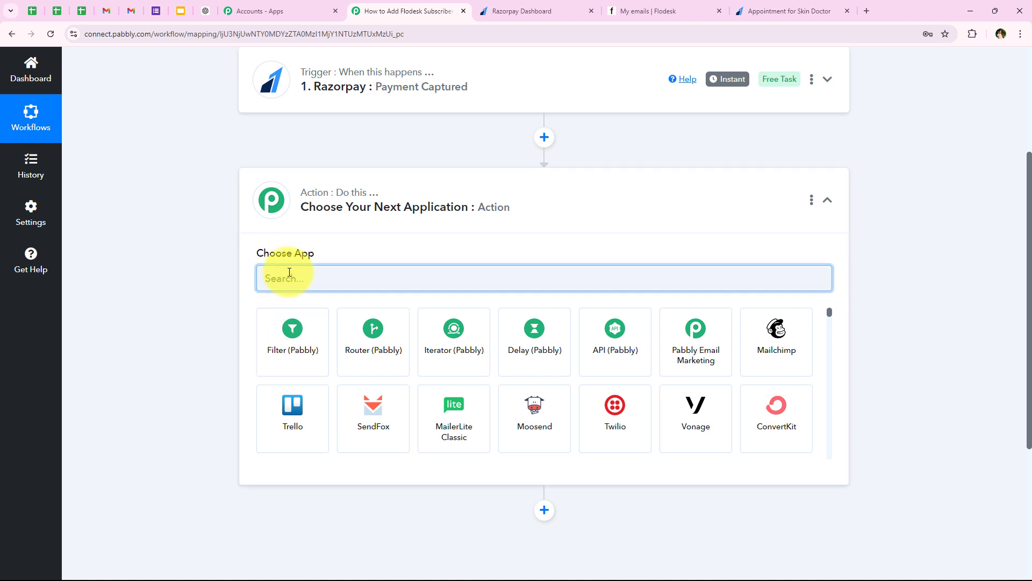
{"action": "type", "text": "Filter"}
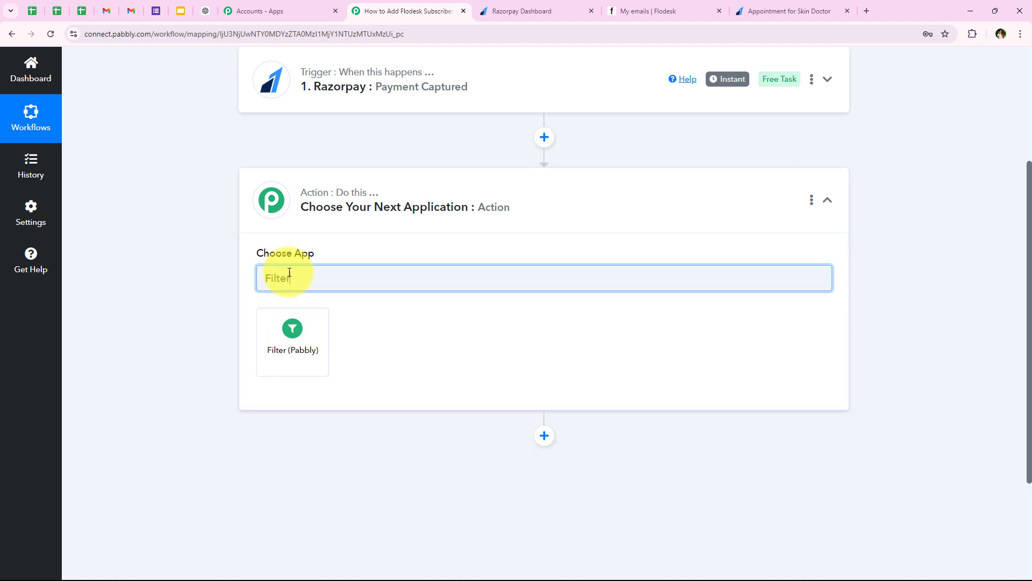
{"action": "left_click", "coordinate": [290, 322]}
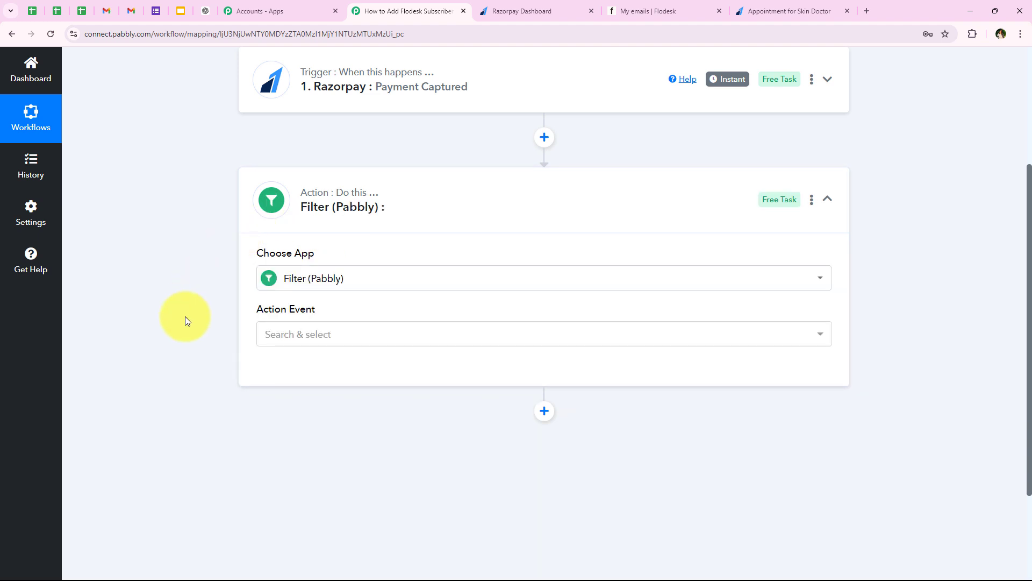
- Set the filter's Action Event to Filter Values and connect it to load the condition fields
{"action": "left_click_drag", "start_coordinate": [249, 315], "coordinate": [341, 323]}
{"action": "left_click", "coordinate": [341, 324]}
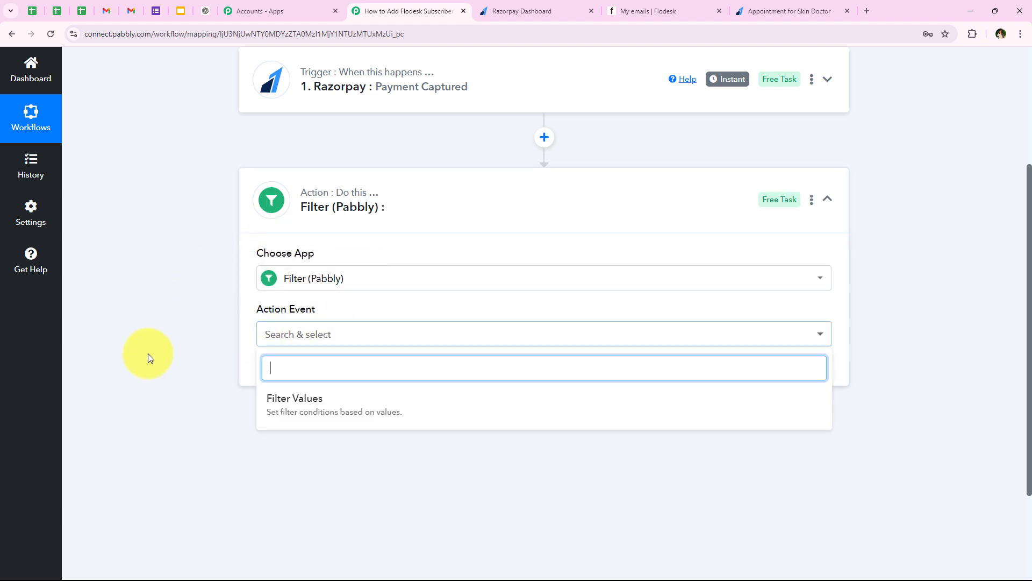
{"action": "left_click", "coordinate": [276, 434]}
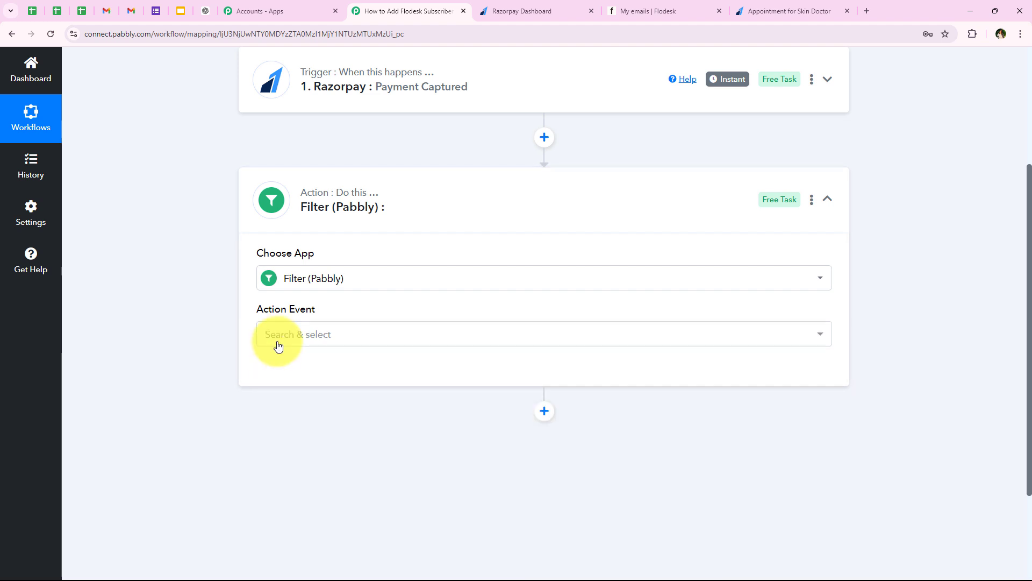
{"action": "left_click", "coordinate": [276, 337]}
{"action": "left_click", "coordinate": [268, 398]}
{"action": "left_click", "coordinate": [272, 371]}
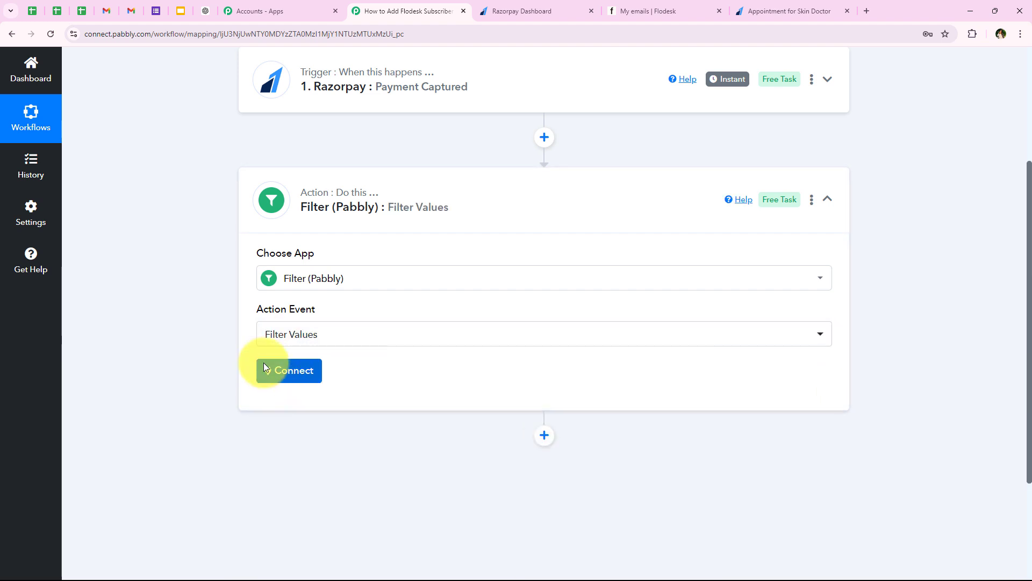
{"action": "scroll", "coordinate": [469, 382], "scroll_direction": "down", "scroll_amount": 3}
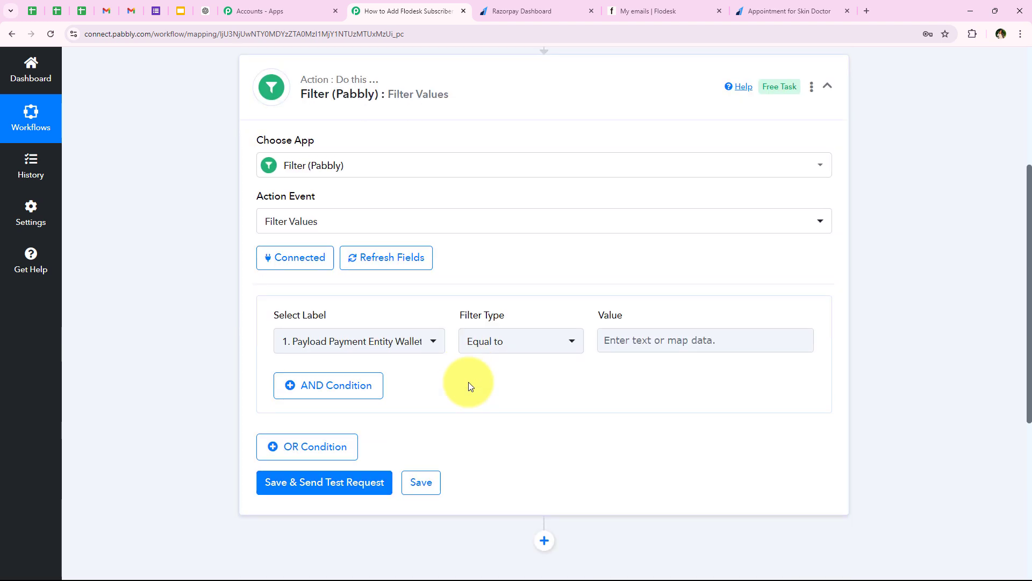
{"action": "left_click_drag", "start_coordinate": [428, 273], "coordinate": [535, 268]}
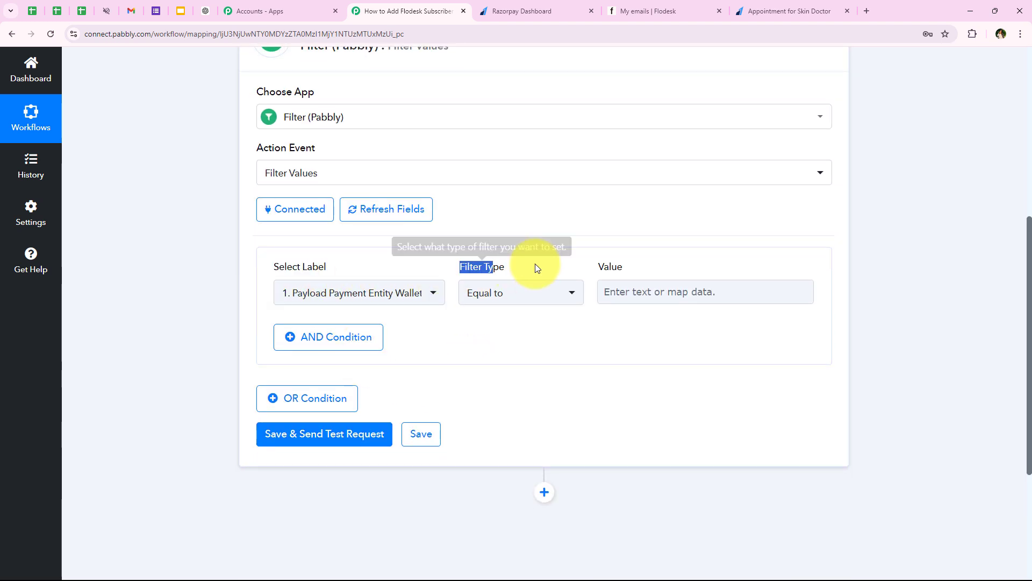
{"action": "left_click", "coordinate": [241, 306]}
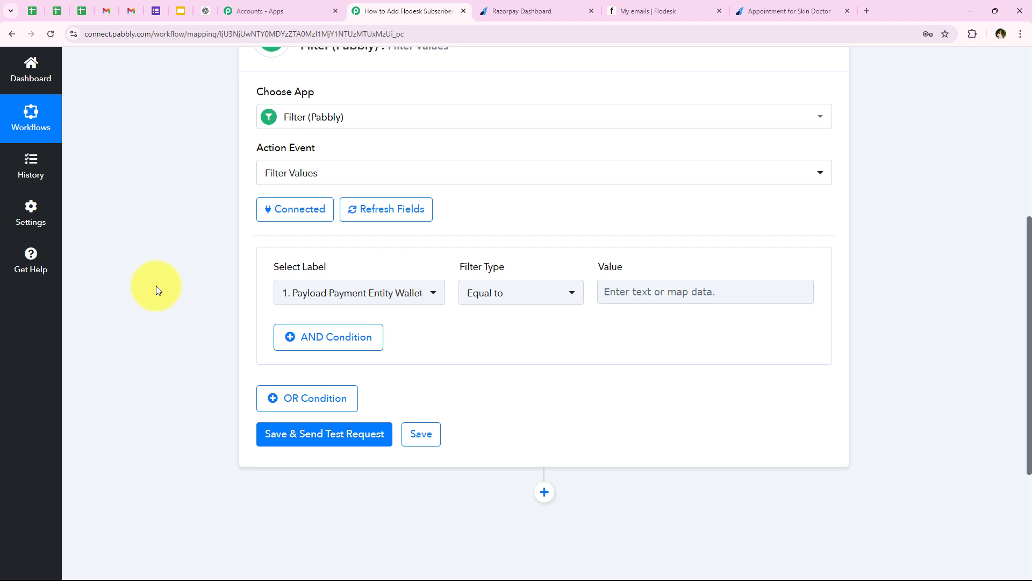
{"action": "scroll", "coordinate": [170, 284], "scroll_direction": "up", "scroll_amount": 1}
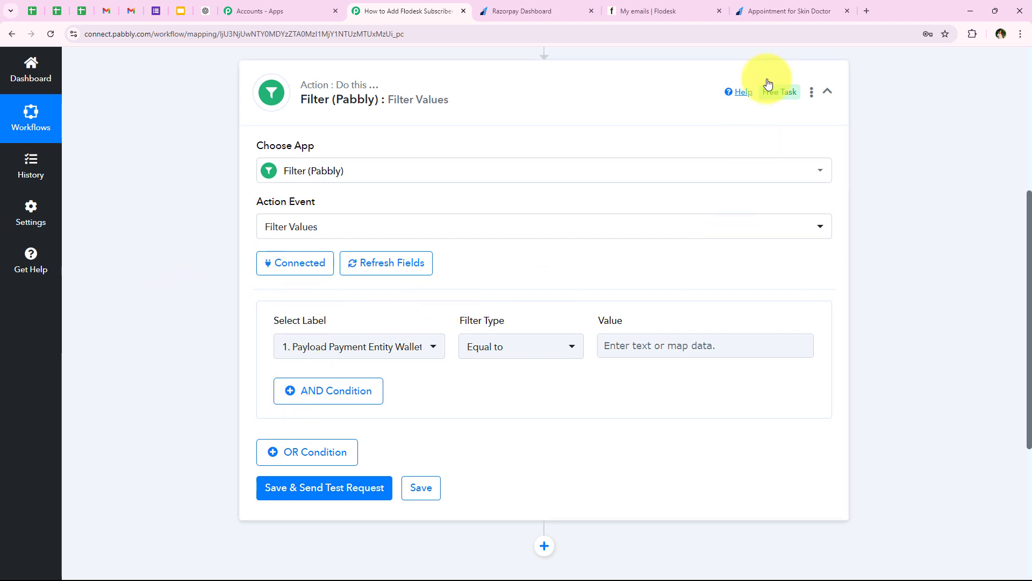
{"action": "left_click", "coordinate": [778, 15]}
{"action": "left_click_drag", "start_coordinate": [143, 134], "coordinate": [444, 162]}
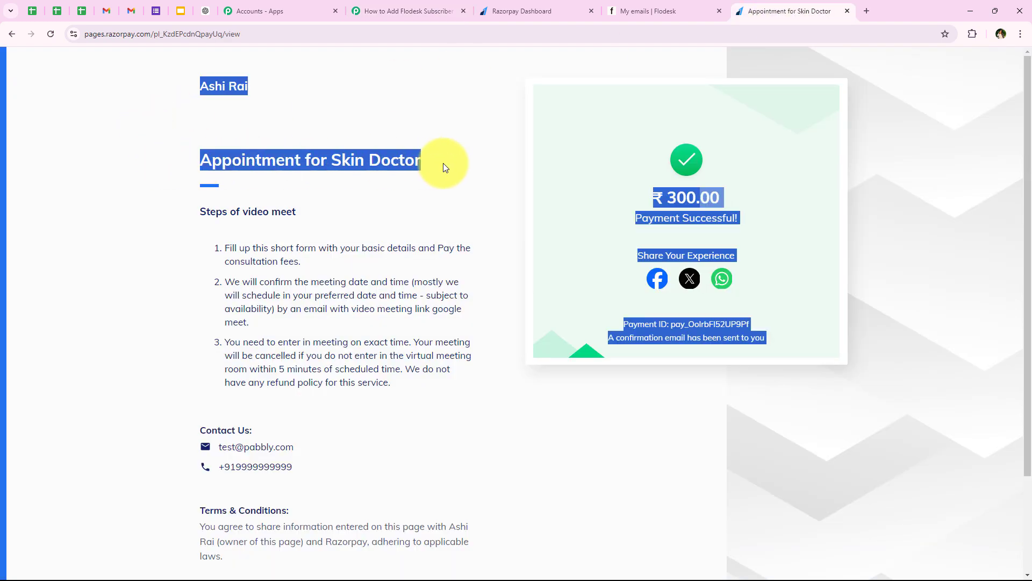
{"action": "left_click", "coordinate": [415, 242]}
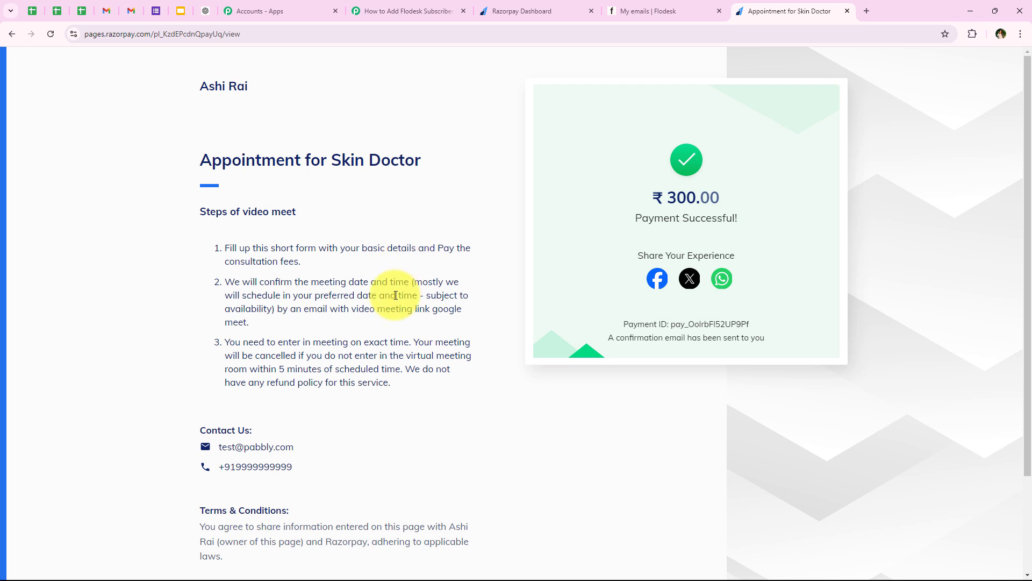
{"action": "left_click", "coordinate": [372, 5]}
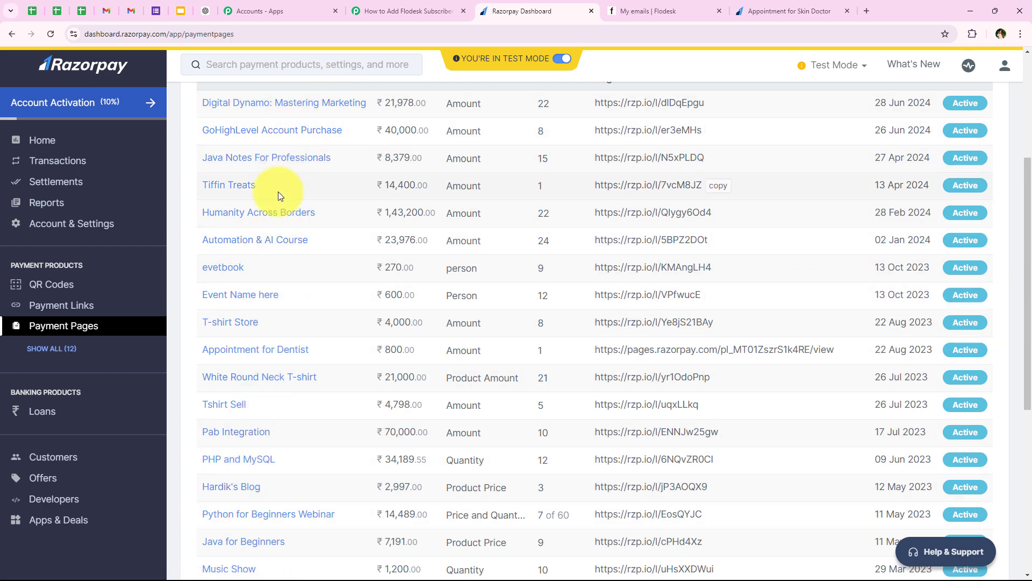
{"action": "scroll", "coordinate": [278, 192], "scroll_direction": "down", "scroll_amount": 4}
{"action": "scroll", "coordinate": [252, 419], "scroll_direction": "down", "scroll_amount": 1}
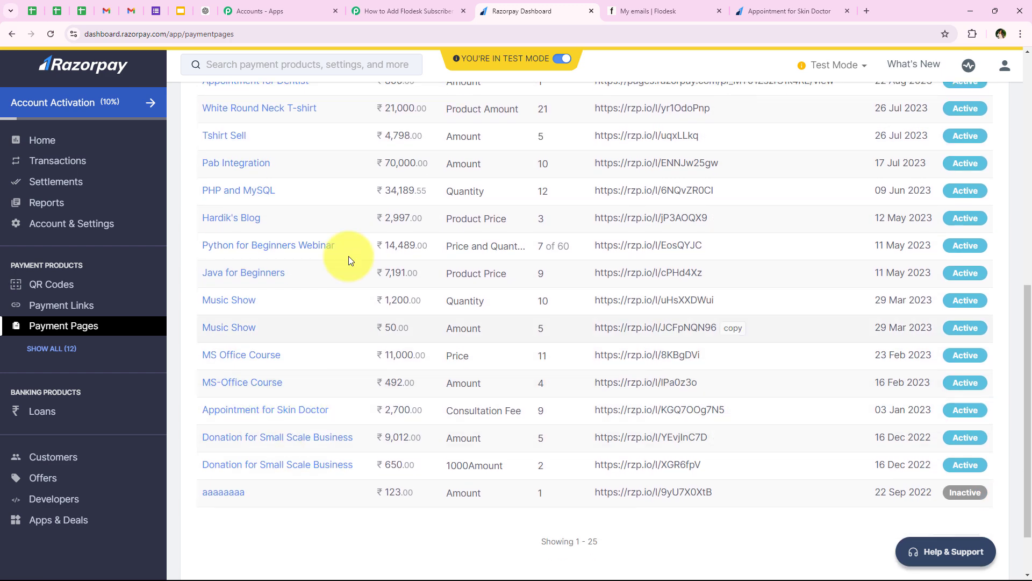
{"action": "scroll", "coordinate": [276, 318], "scroll_direction": "up", "scroll_amount": 4}
{"action": "left_click", "coordinate": [802, 1]}
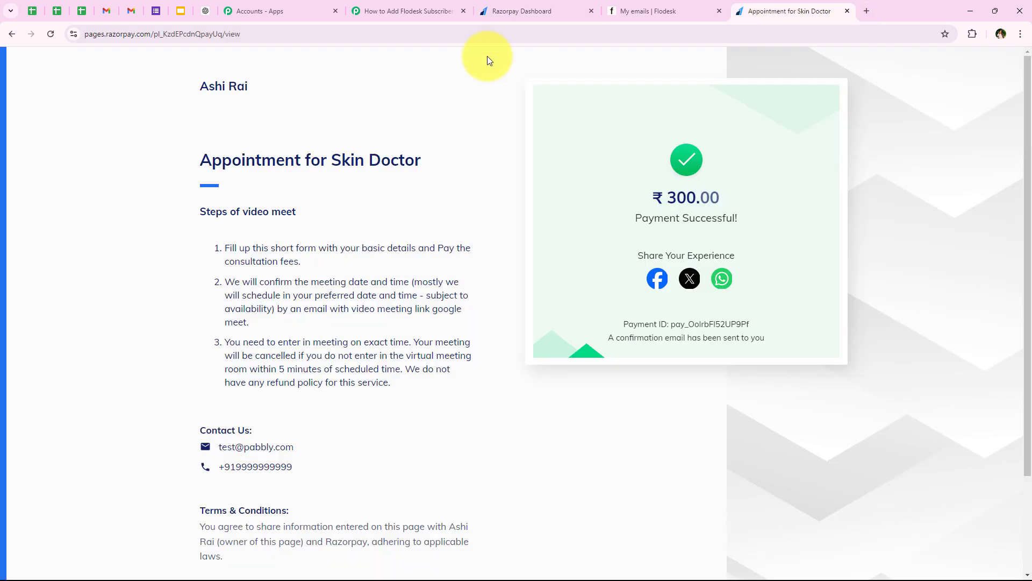
{"action": "left_click_drag", "start_coordinate": [168, 162], "coordinate": [438, 173]}
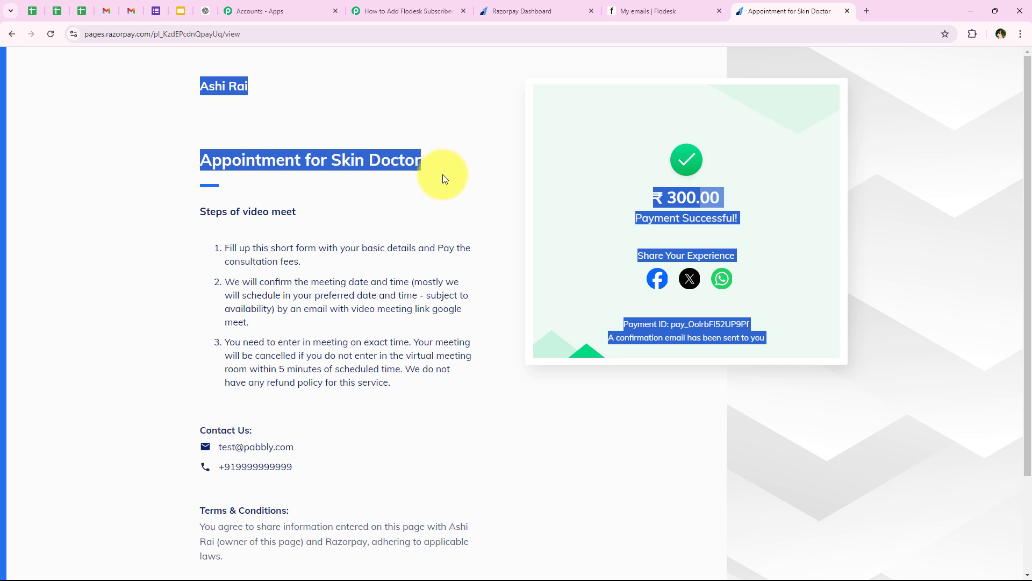
{"action": "left_click", "coordinate": [334, 150]}
{"action": "left_click", "coordinate": [404, 10]}
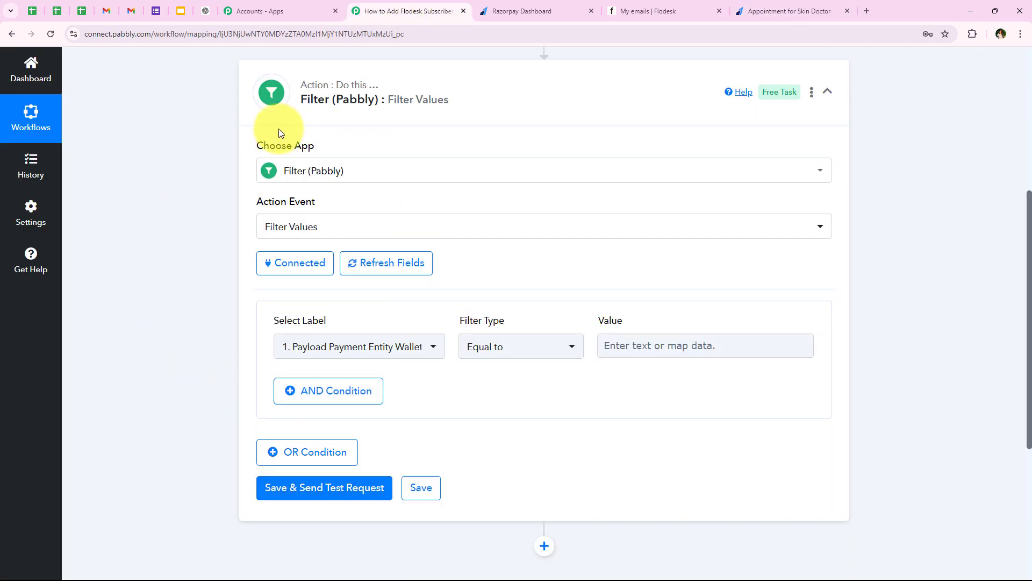
- Set Select Label to Payload Payment Entity Base Amount after confirming the ₹300.00 paid amount
{"action": "scroll", "coordinate": [161, 417], "scroll_direction": "down", "scroll_amount": 1}
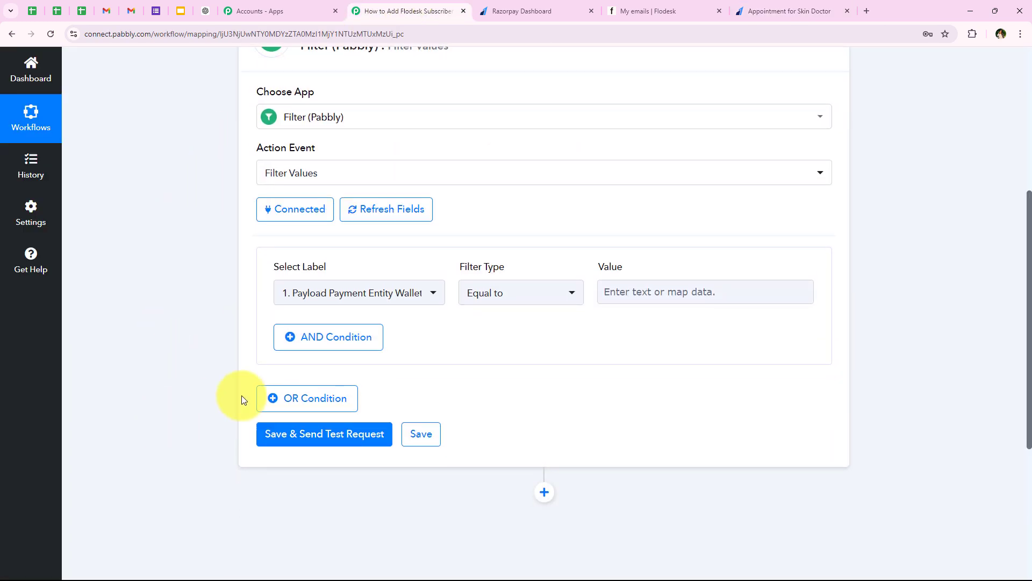
{"action": "left_click", "coordinate": [319, 285]}
{"action": "left_click", "coordinate": [308, 326]}
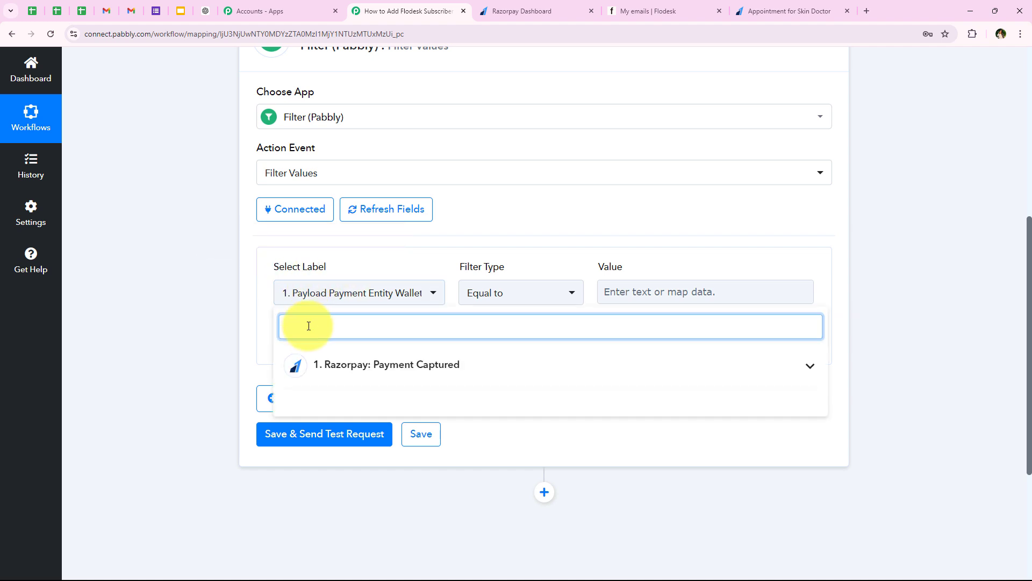
{"action": "type", "text": "Amount"}
{"action": "left_click", "coordinate": [392, 364]}
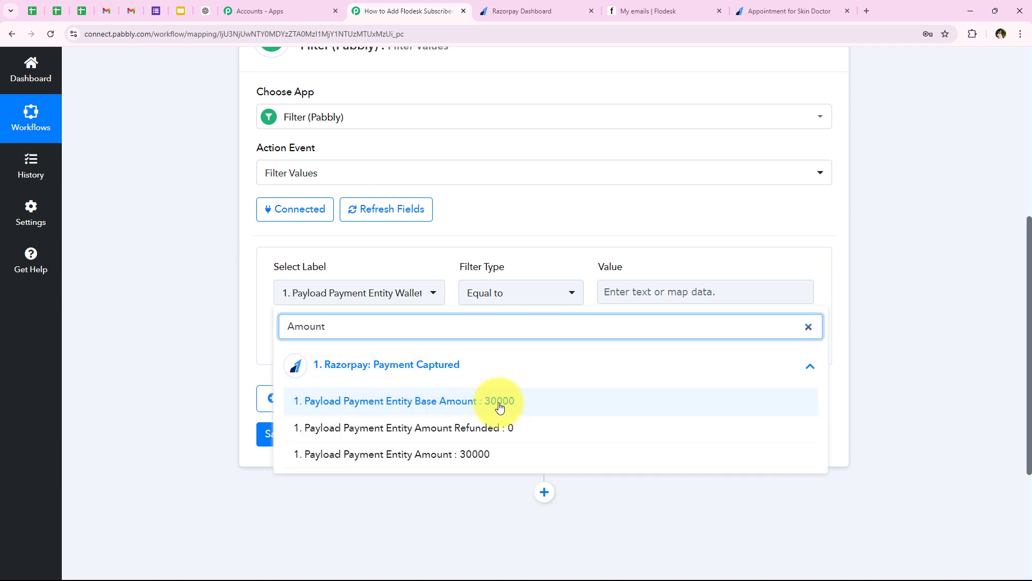
{"action": "left_click", "coordinate": [779, 11]}
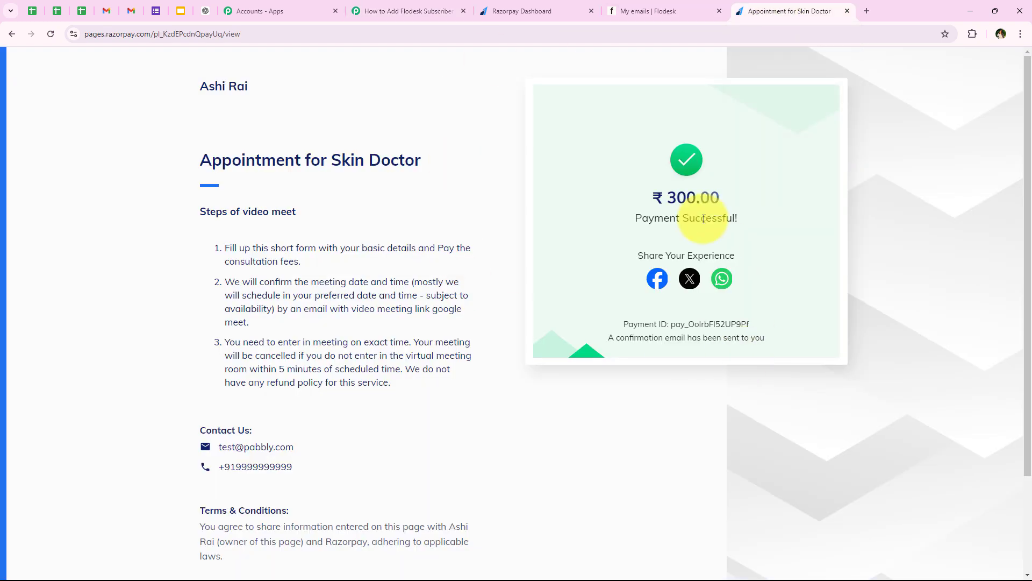
{"action": "left_click_drag", "start_coordinate": [669, 203], "coordinate": [725, 205]}
{"action": "left_click", "coordinate": [398, 11]}
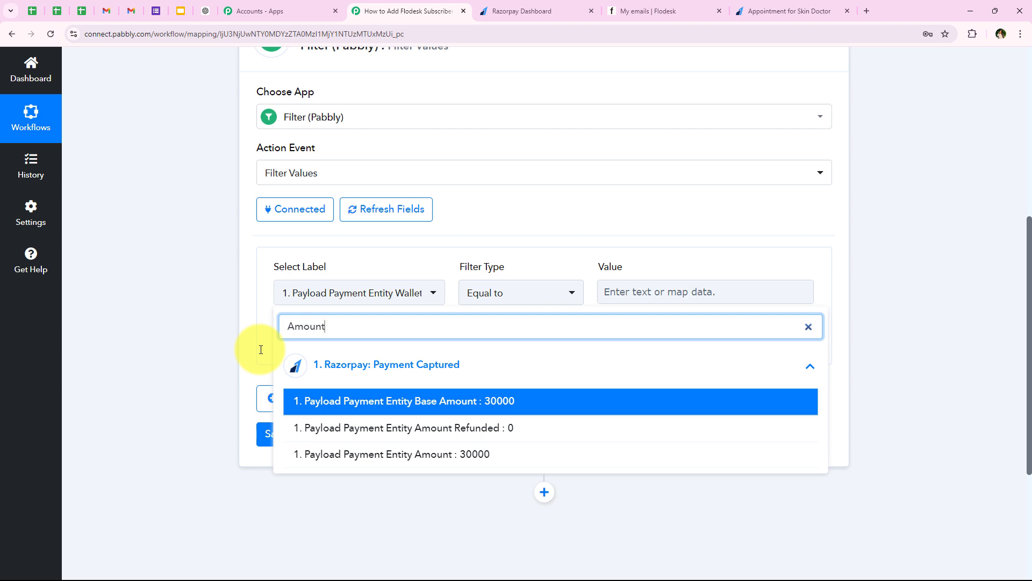
{"action": "left_click", "coordinate": [466, 402]}
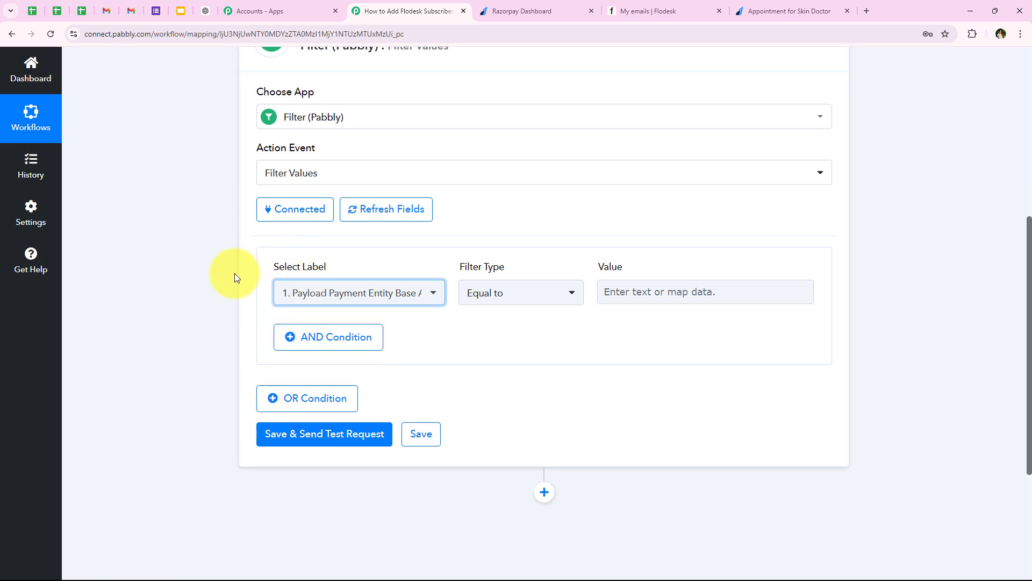
- Set Filter Type to Equal to and the comparison Value to 30000
{"action": "left_click_drag", "start_coordinate": [262, 268], "coordinate": [325, 268]}
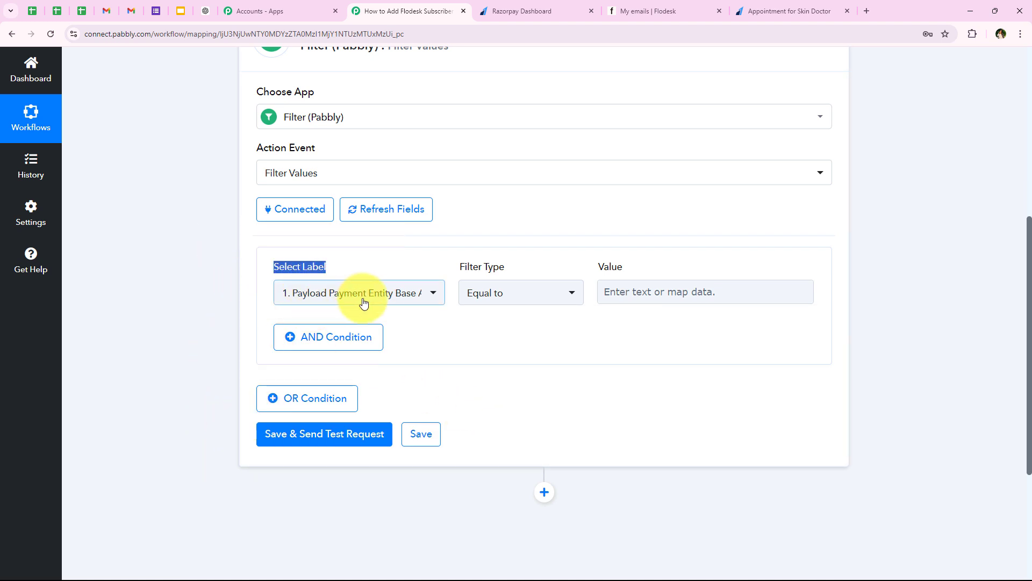
{"action": "left_click_drag", "start_coordinate": [458, 270], "coordinate": [508, 268]}
{"action": "left_click", "coordinate": [528, 292]}
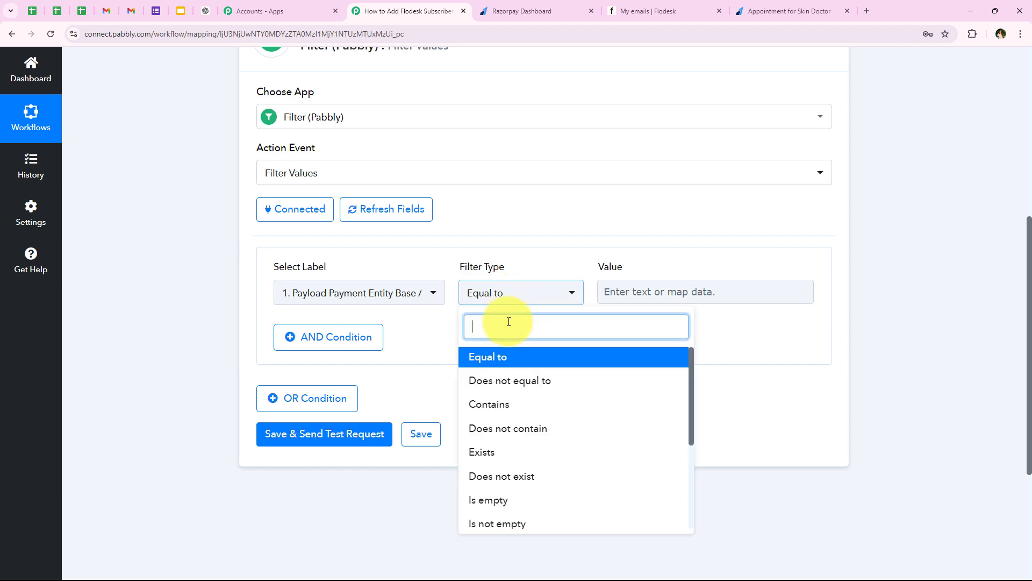
{"action": "left_click", "coordinate": [503, 359]}
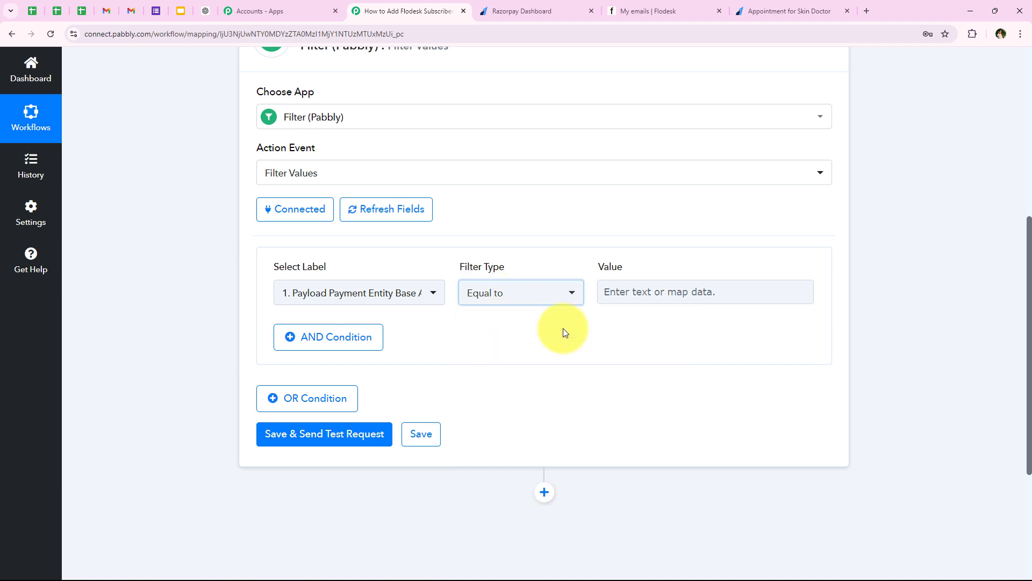
{"action": "left_click", "coordinate": [604, 293]}
{"action": "type", "text": "30000"}
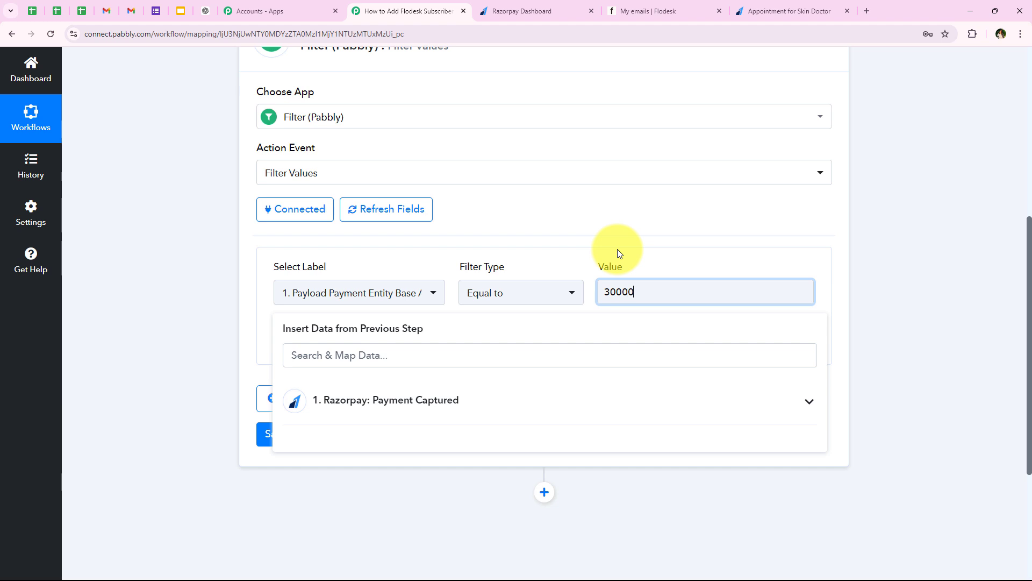
{"action": "left_click", "coordinate": [617, 249]}
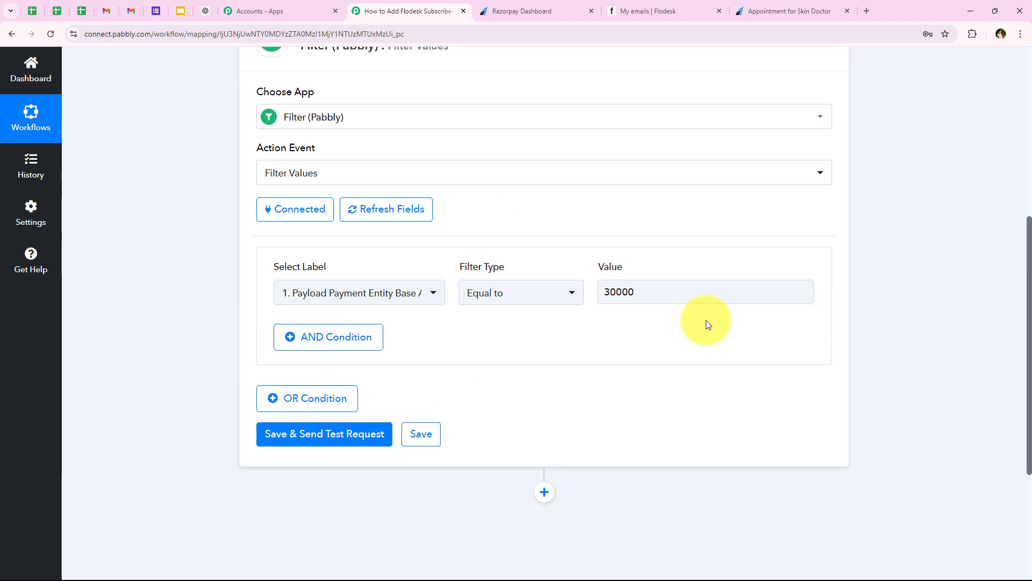
{"action": "left_click", "coordinate": [625, 291]}
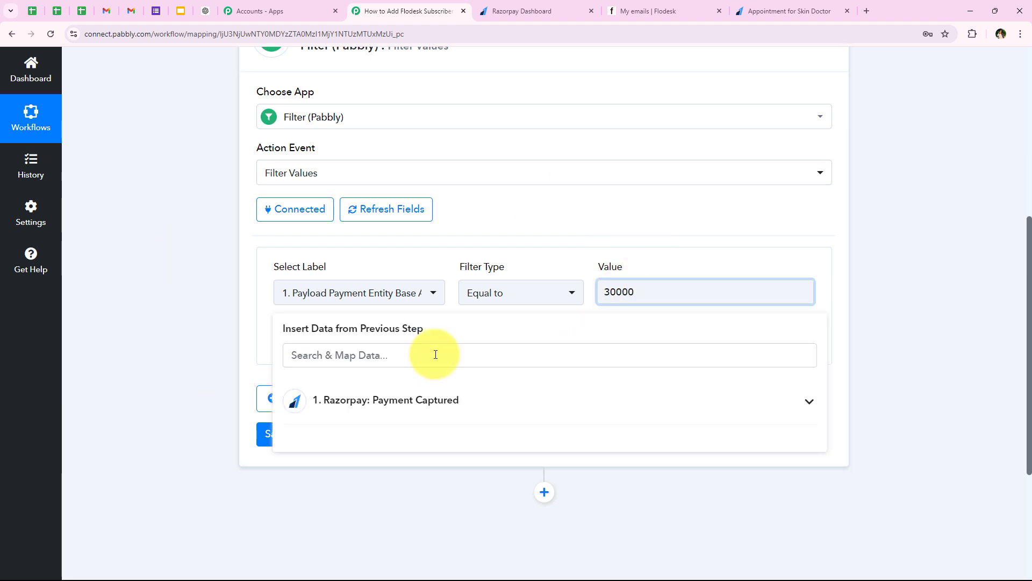
{"action": "left_click", "coordinate": [217, 327]}
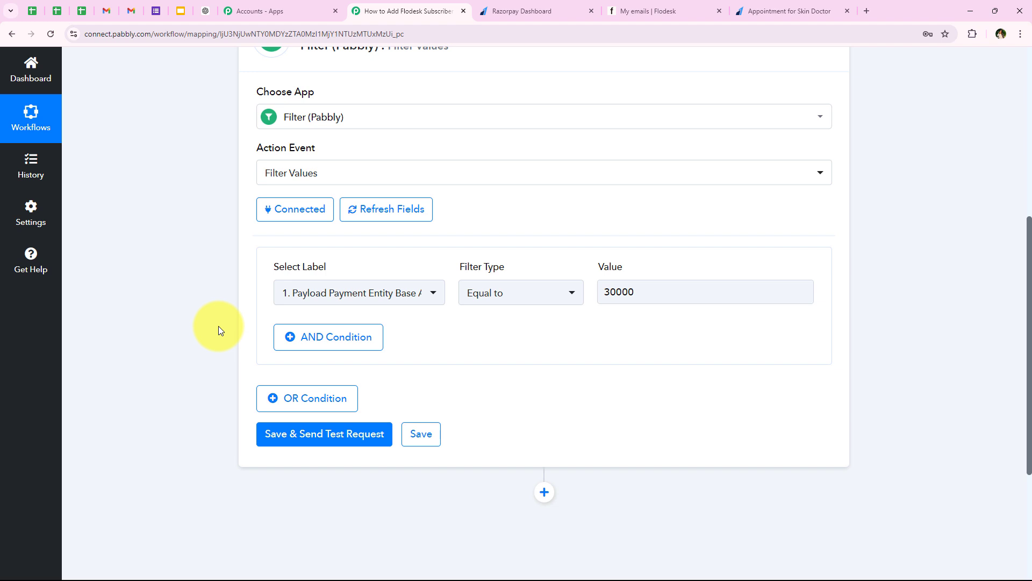
{"action": "left_click", "coordinate": [515, 11]}
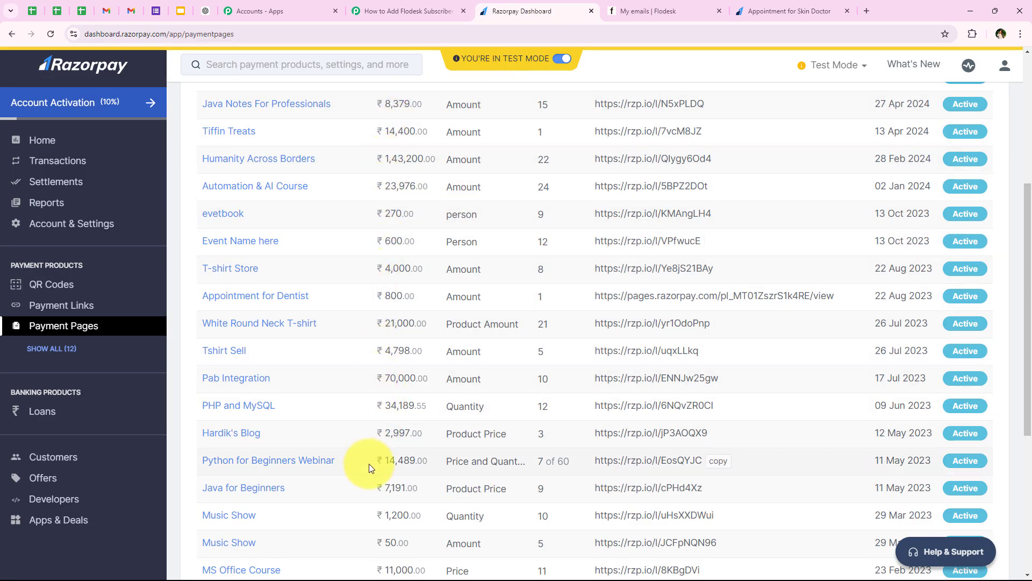
{"action": "left_click", "coordinate": [408, 11]}
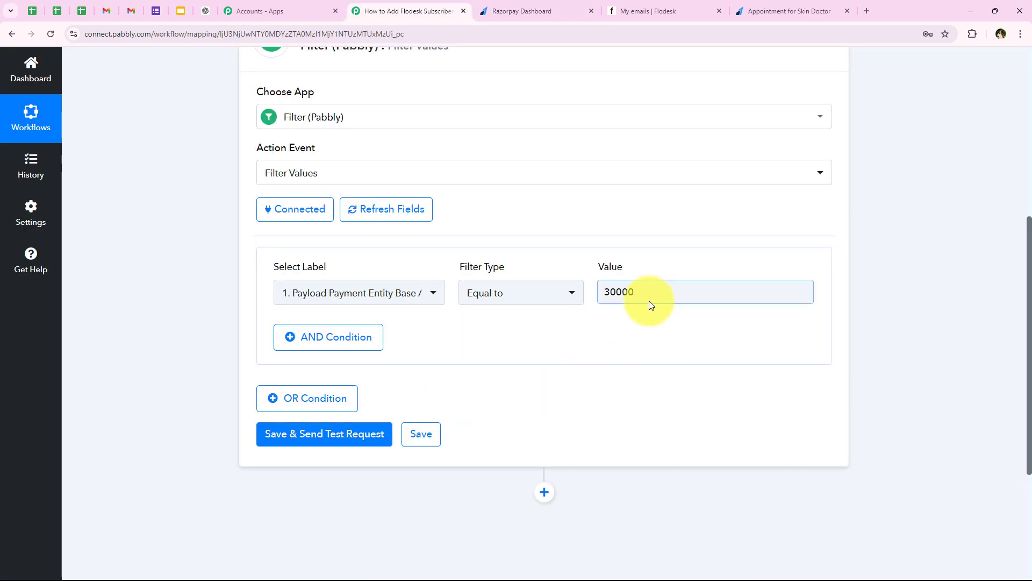
{"action": "left_click", "coordinate": [619, 295]}
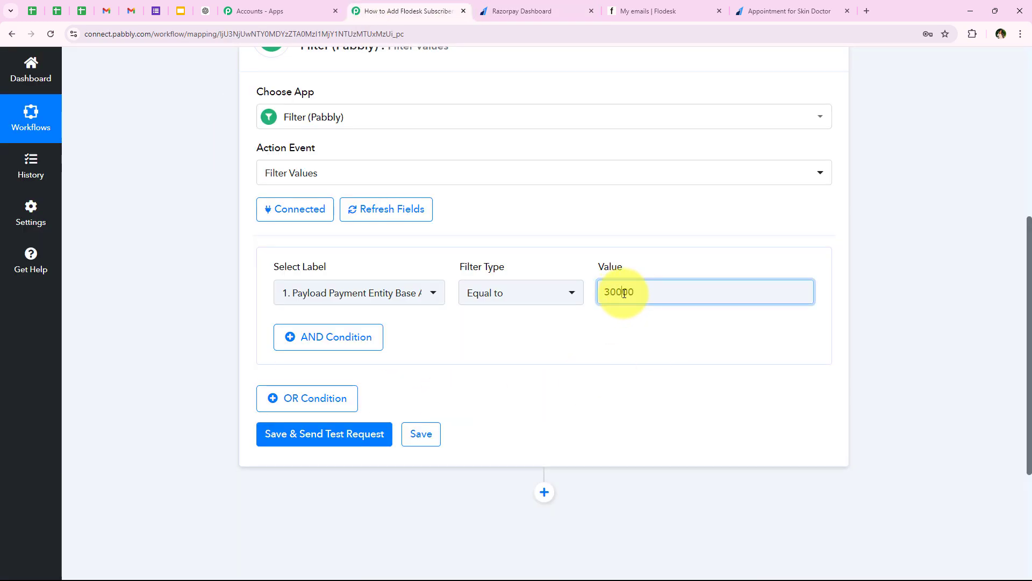
{"action": "left_click", "coordinate": [118, 307]}
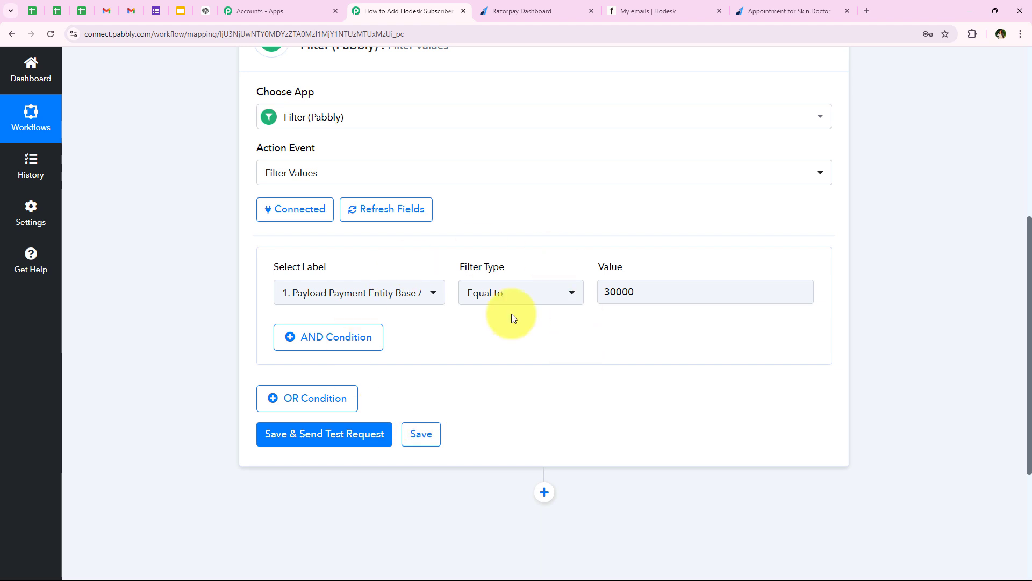
{"action": "left_click", "coordinate": [739, 11]}
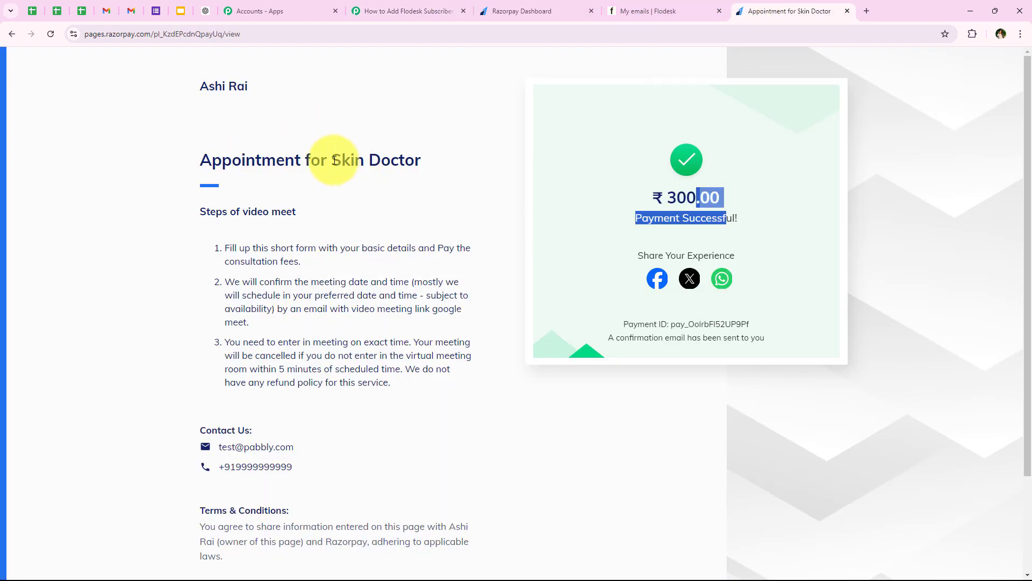
{"action": "left_click_drag", "start_coordinate": [335, 159], "coordinate": [422, 172]}
{"action": "left_click", "coordinate": [409, 11]}
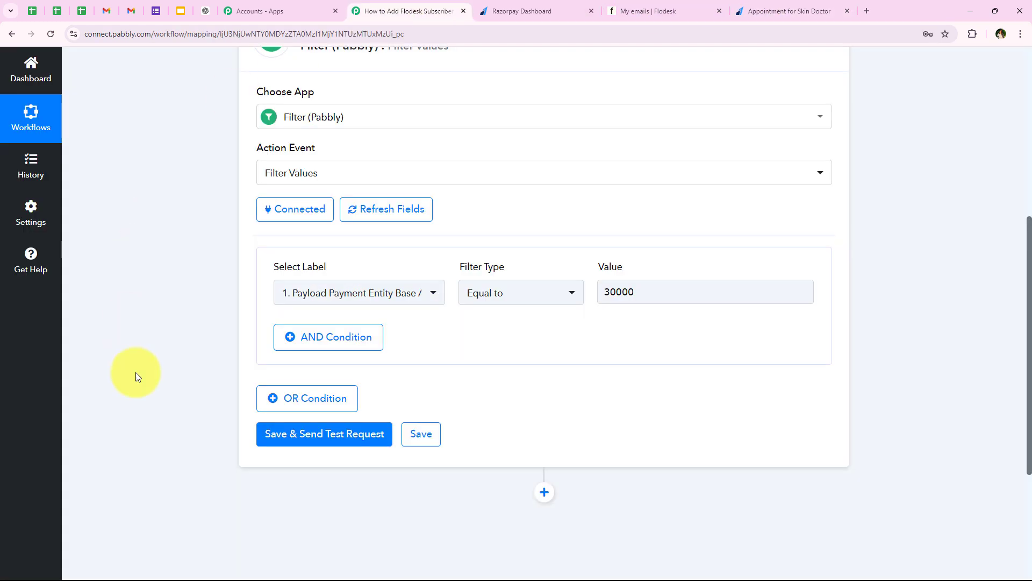
- Save and test the filter, confirming status success and the message 'Condition is true'
{"action": "left_click", "coordinate": [296, 445]}
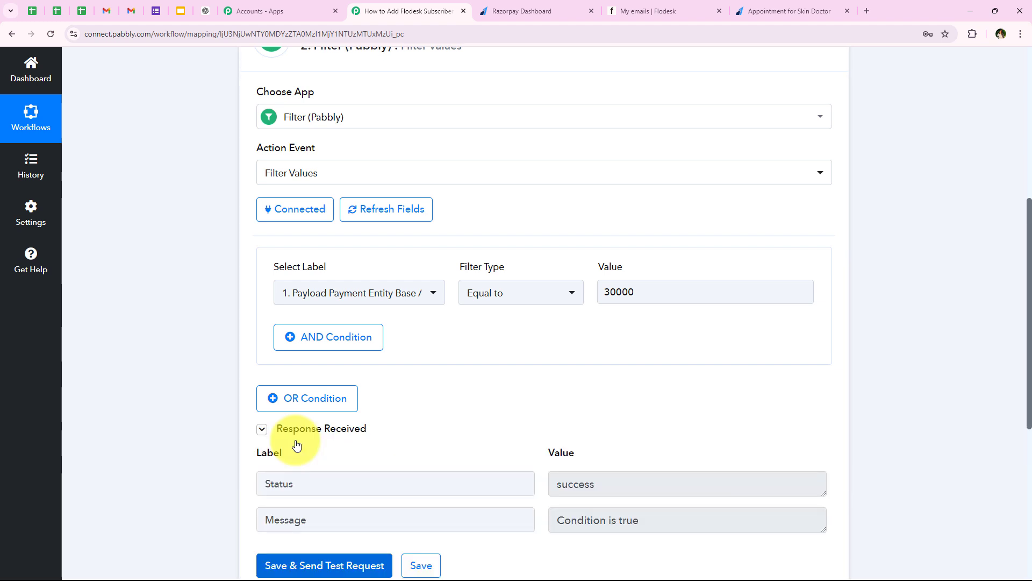
{"action": "scroll", "coordinate": [295, 440], "scroll_direction": "down", "scroll_amount": 1}
{"action": "double_click", "coordinate": [277, 430]}
{"action": "double_click", "coordinate": [697, 428]}
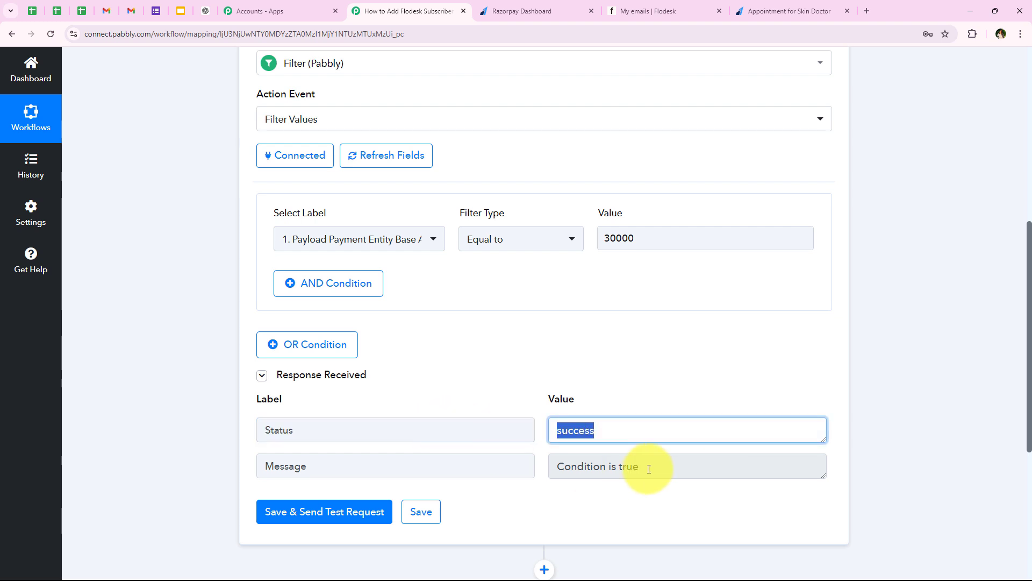
{"action": "triple_click", "coordinate": [649, 468]}
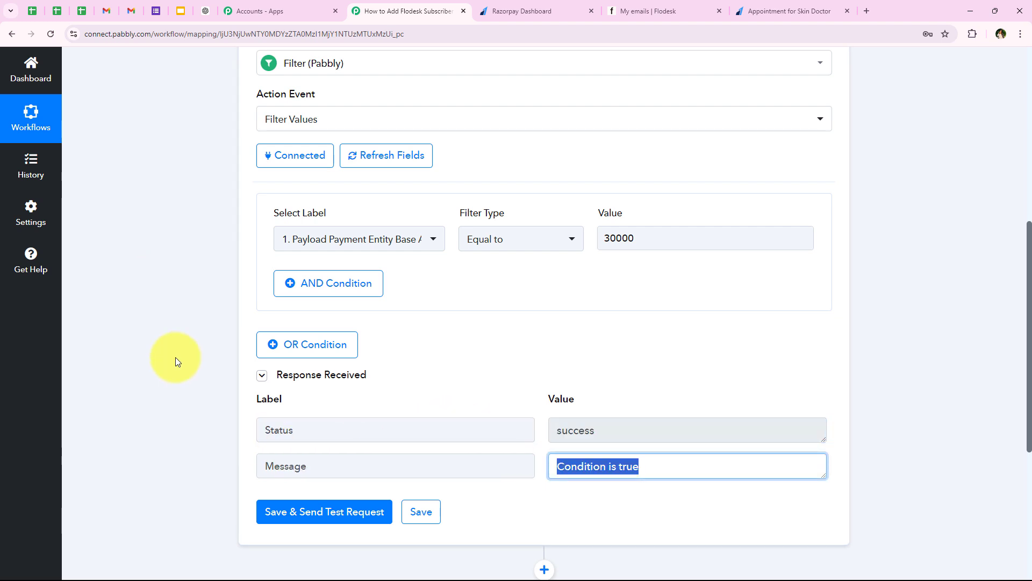
{"action": "scroll", "coordinate": [175, 357], "scroll_direction": "up", "scroll_amount": 3}
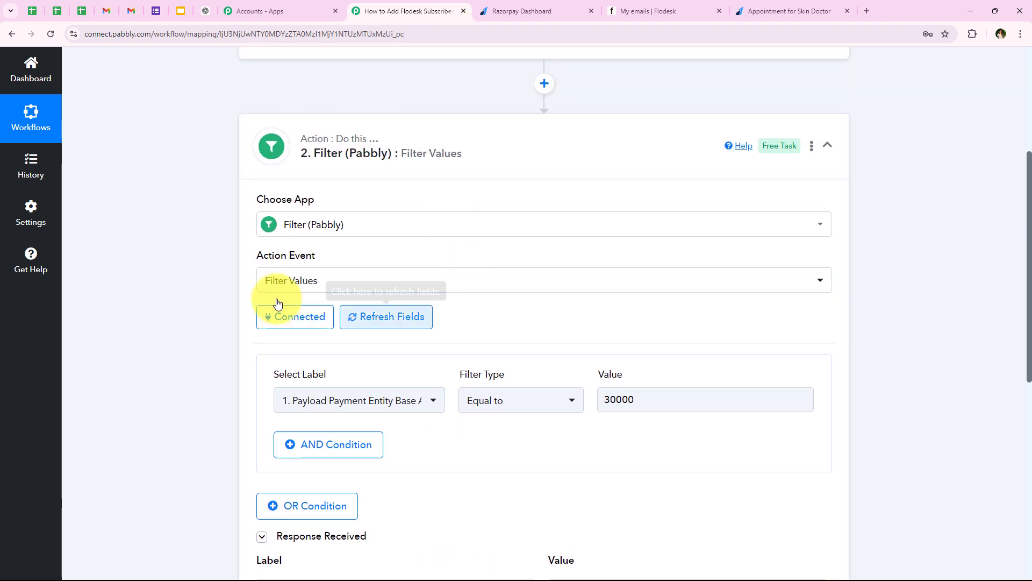
- Collapse the filter and append a Flodesk step using the Create/Update Subscriber action event
{"action": "left_click", "coordinate": [323, 150]}
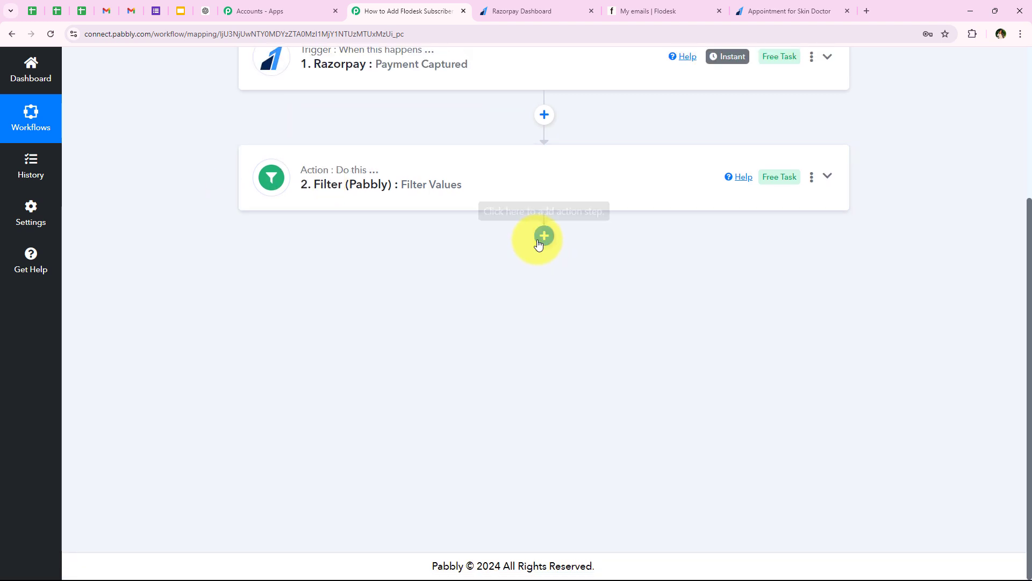
{"action": "left_click", "coordinate": [543, 238]}
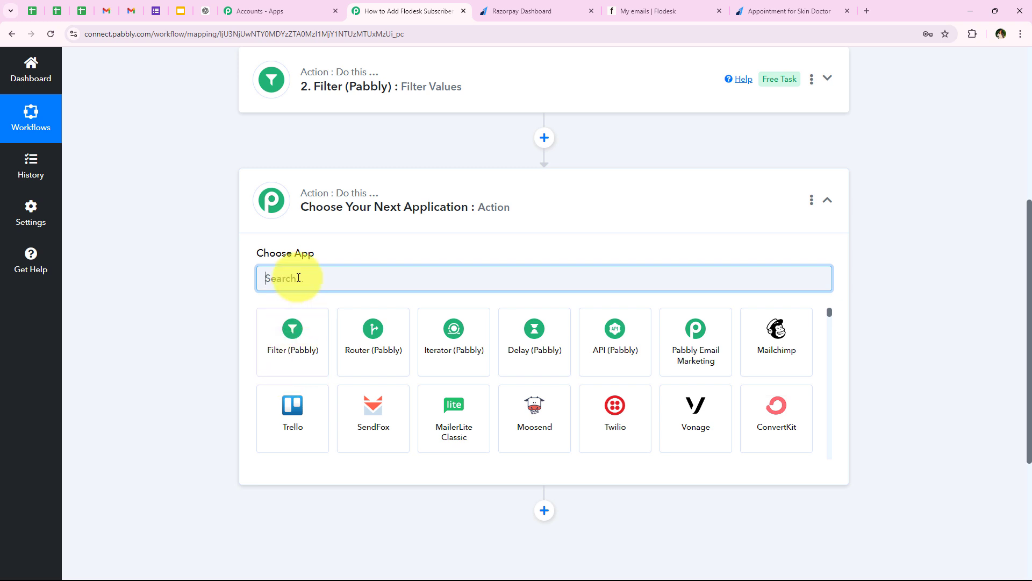
{"action": "type", "text": "F"}
{"action": "key", "text": "Caps_Lock"}
{"action": "type", "text": "l"}
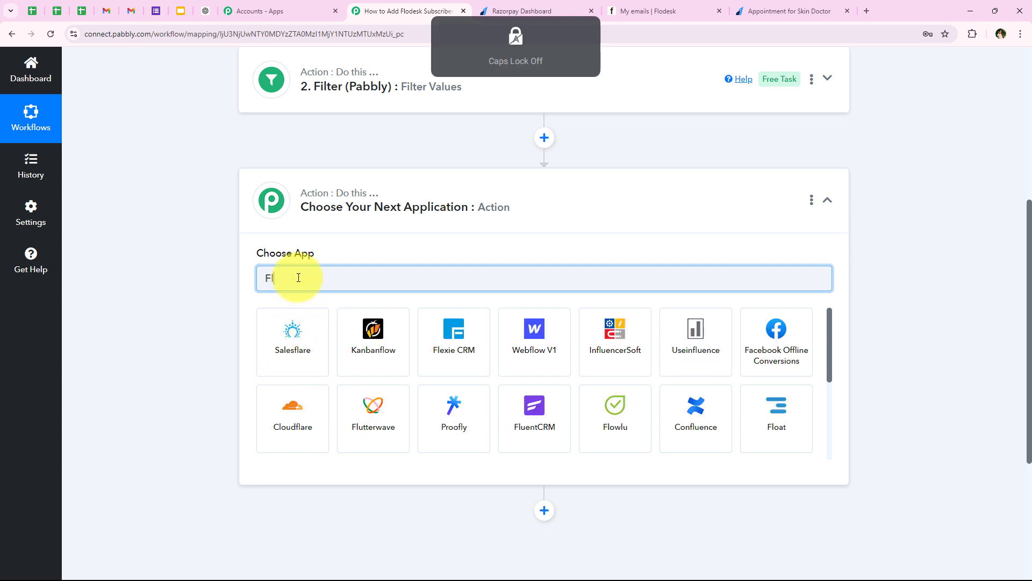
{"action": "type", "text": "ode"}
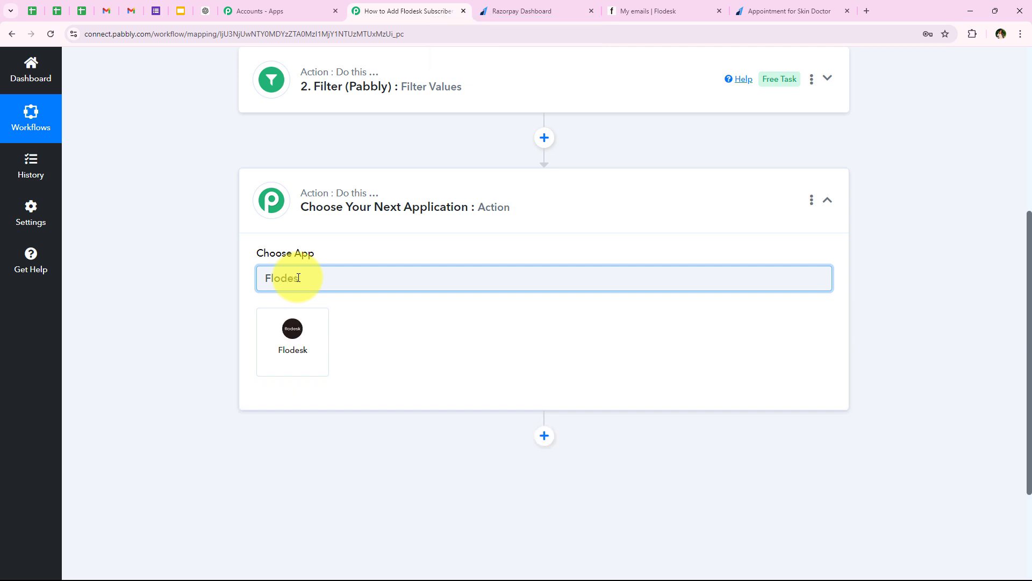
{"action": "type", "text": "s"}
{"action": "left_click", "coordinate": [305, 352]}
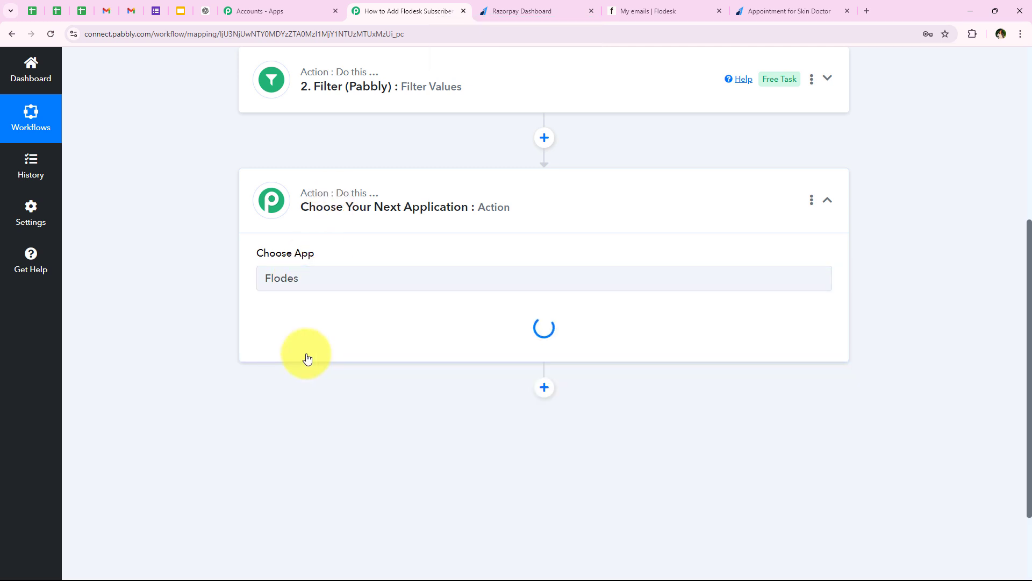
{"action": "left_click_drag", "start_coordinate": [252, 313], "coordinate": [330, 308]}
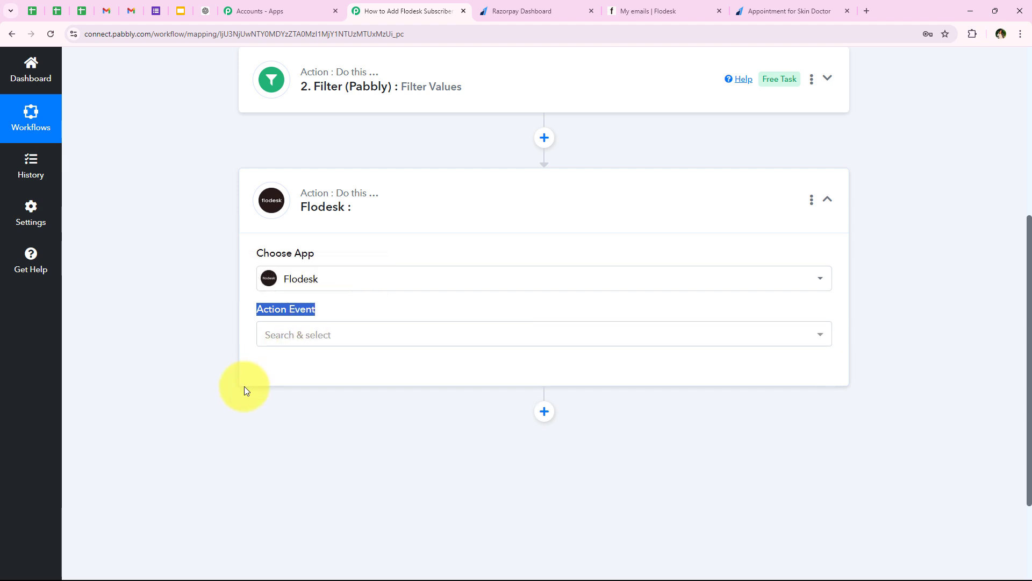
{"action": "left_click", "coordinate": [273, 341]}
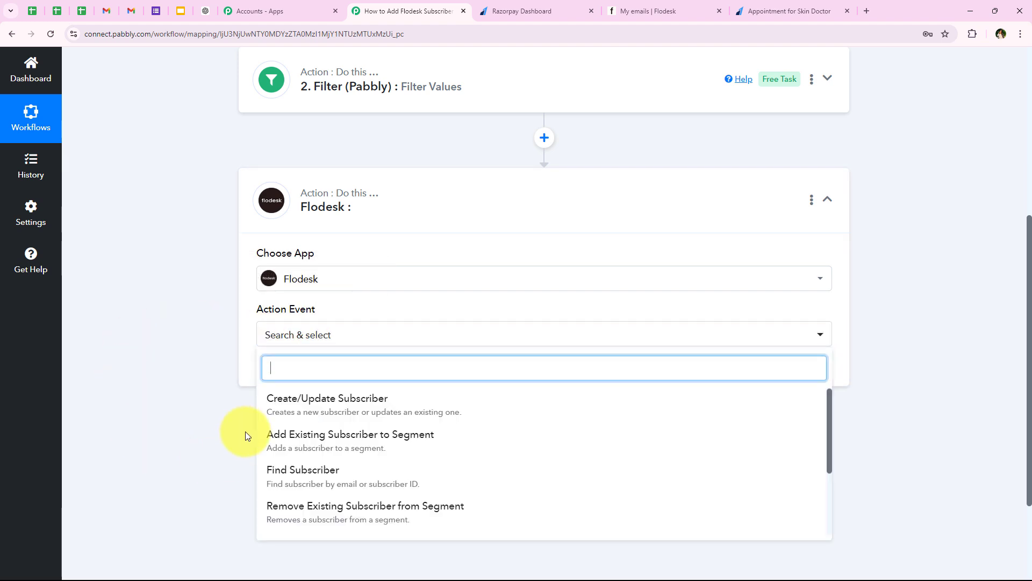
{"action": "left_click", "coordinate": [270, 412]}
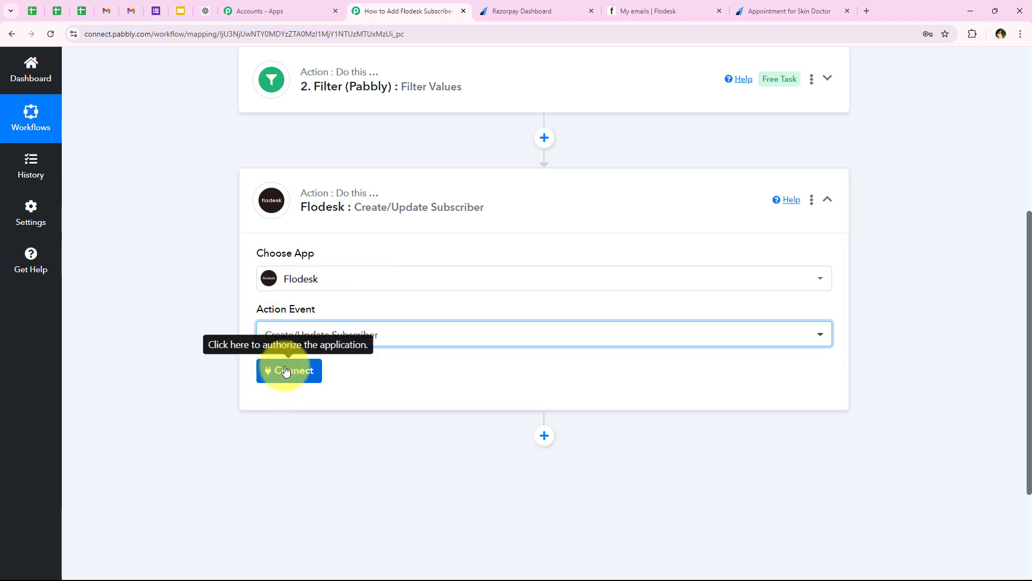
- Add a new Flodesk connection, sign in to the Flodesk account and allow Pabbly access
{"action": "left_click", "coordinate": [285, 371]}
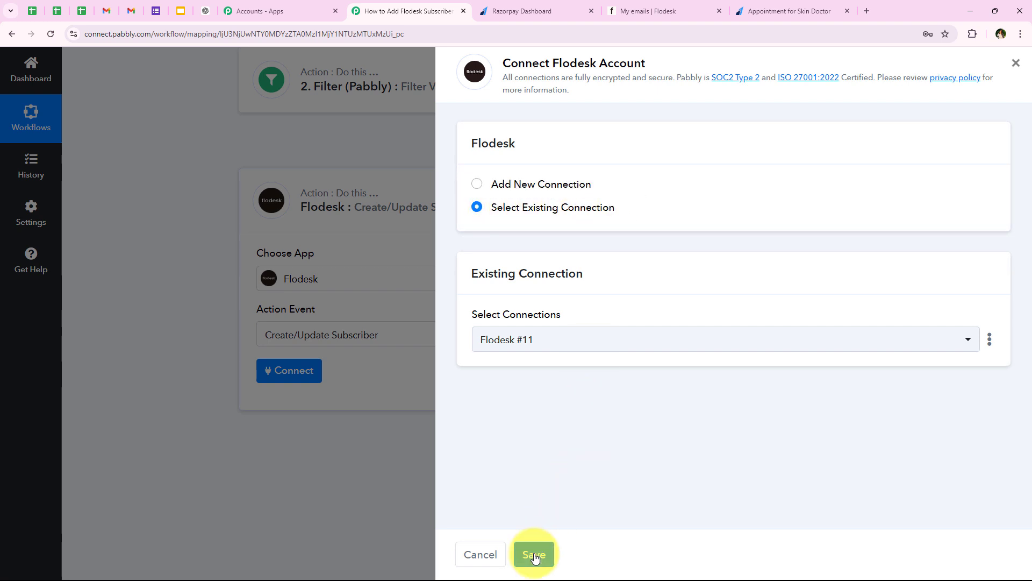
{"action": "left_click", "coordinate": [548, 185]}
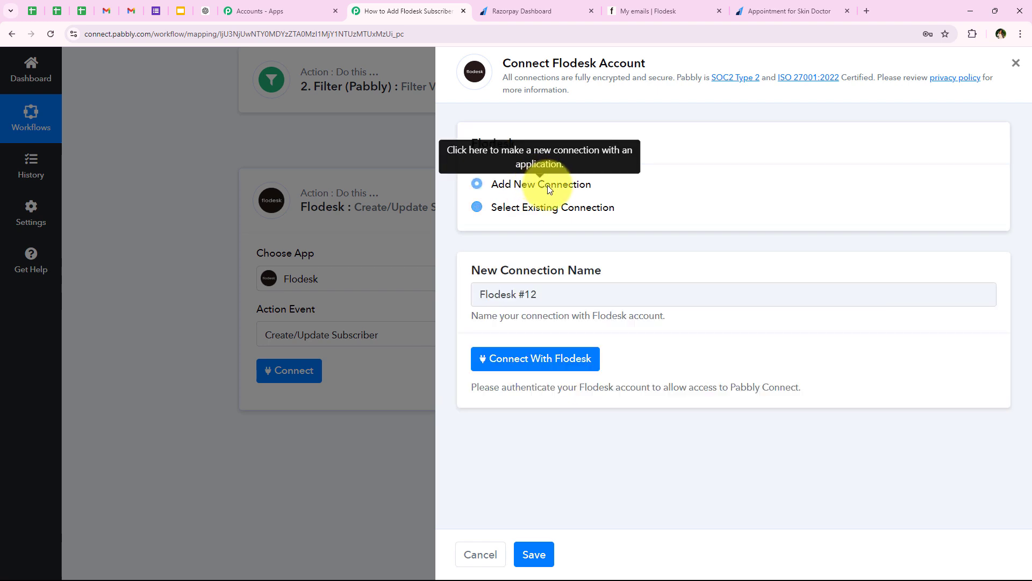
{"action": "left_click", "coordinate": [511, 369]}
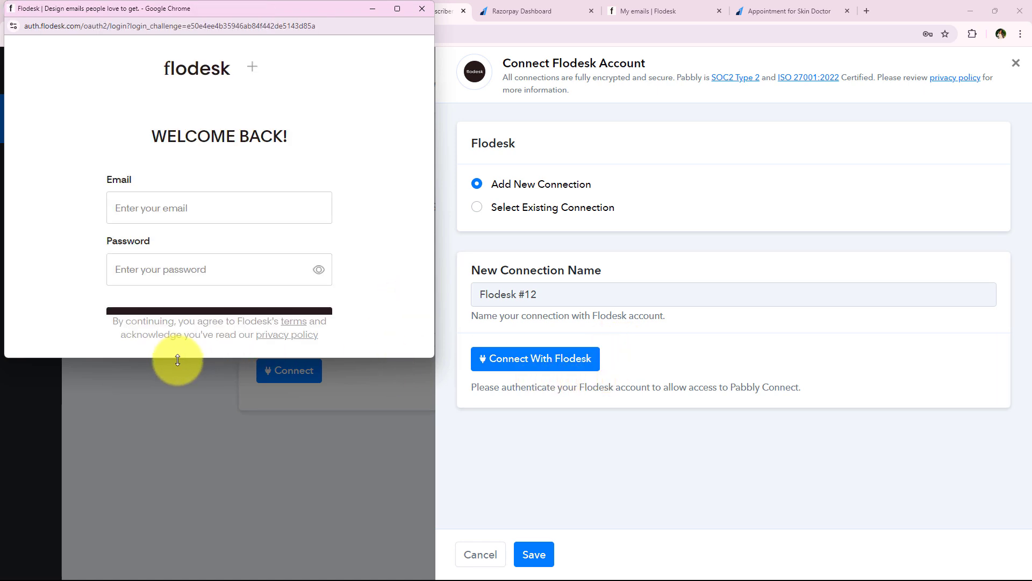
{"action": "left_click_drag", "start_coordinate": [176, 358], "coordinate": [170, 493]}
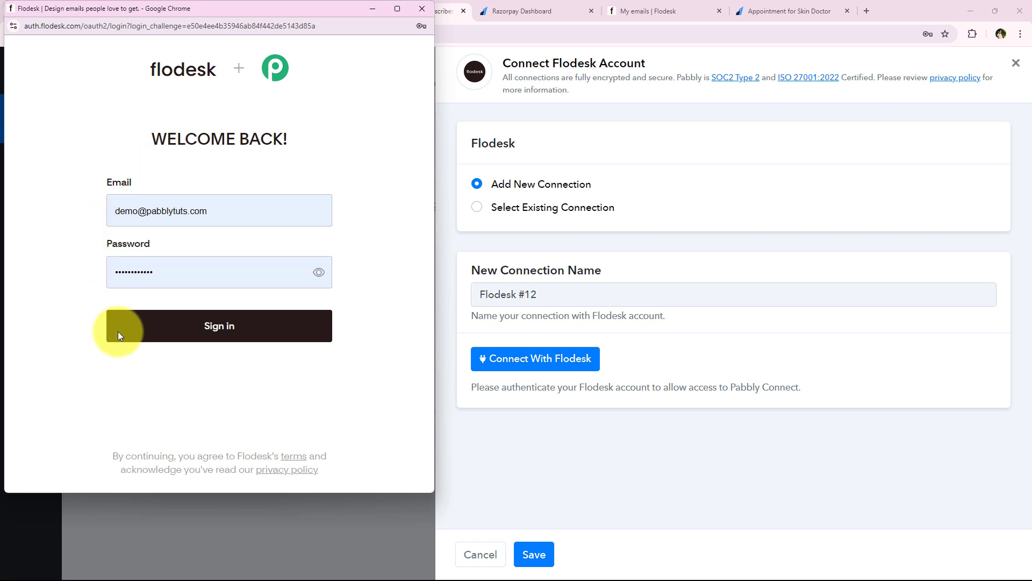
{"action": "left_click", "coordinate": [178, 344]}
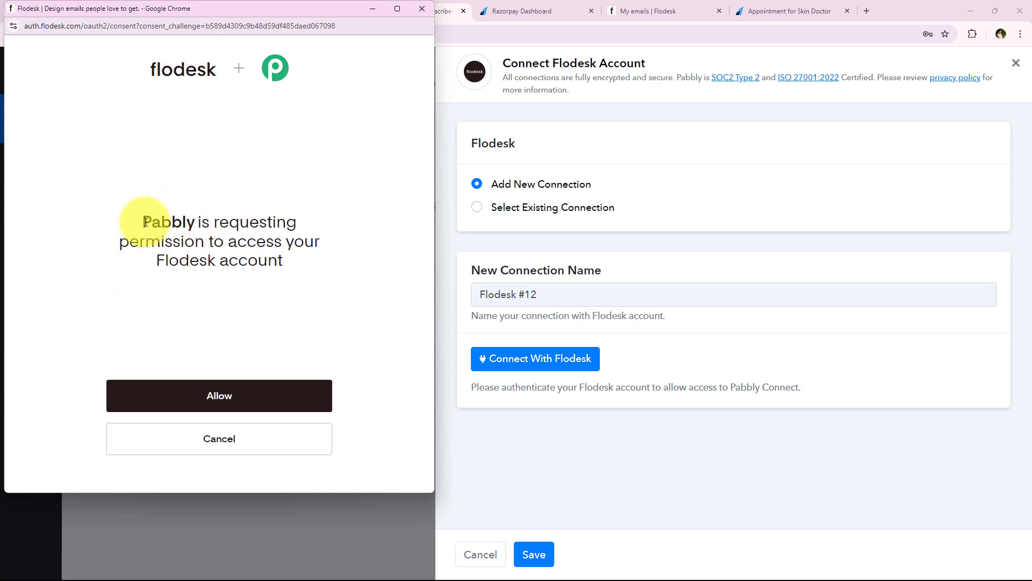
{"action": "left_click_drag", "start_coordinate": [141, 220], "coordinate": [297, 261]}
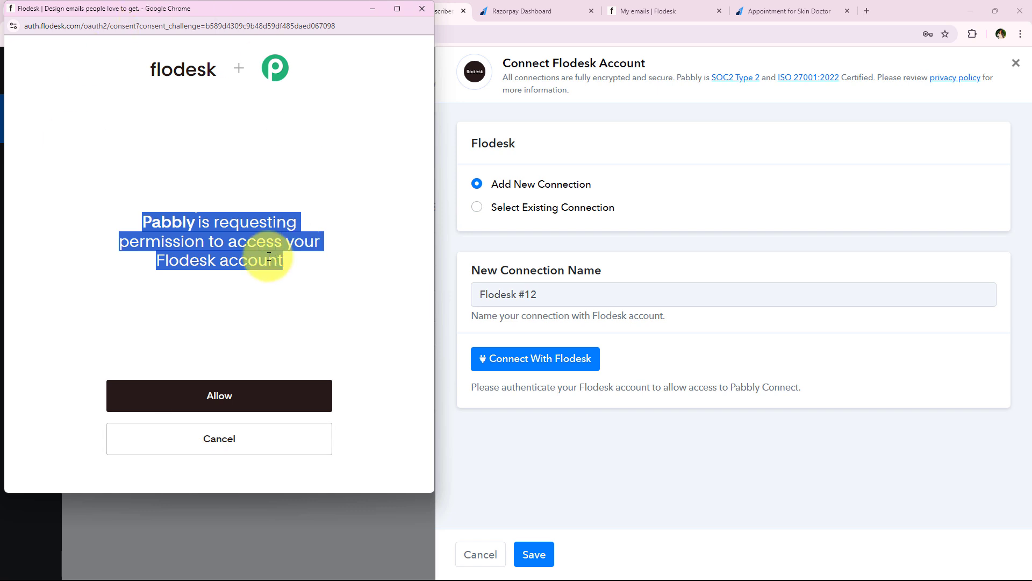
{"action": "left_click", "coordinate": [194, 362]}
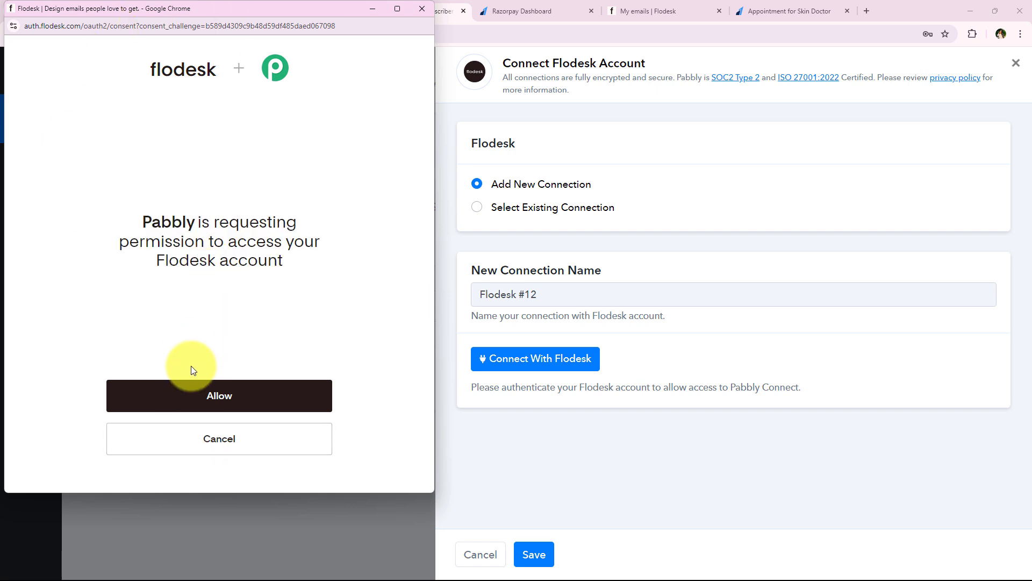
{"action": "left_click", "coordinate": [200, 394]}
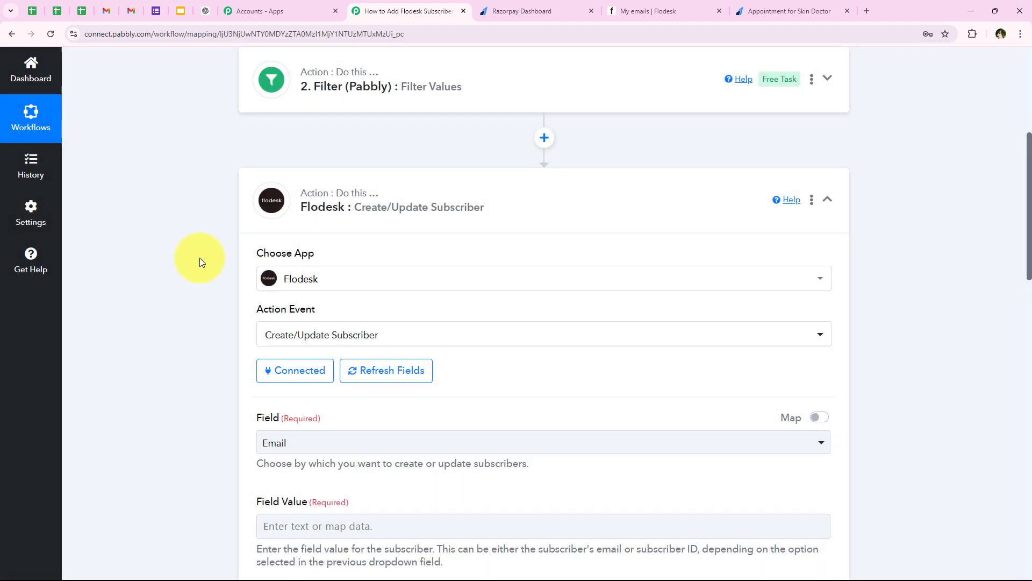
- Keep Email as the subscriber lookup Field and bring up previous-step data for Field Value
{"action": "scroll", "coordinate": [199, 261], "scroll_direction": "down", "scroll_amount": 3}
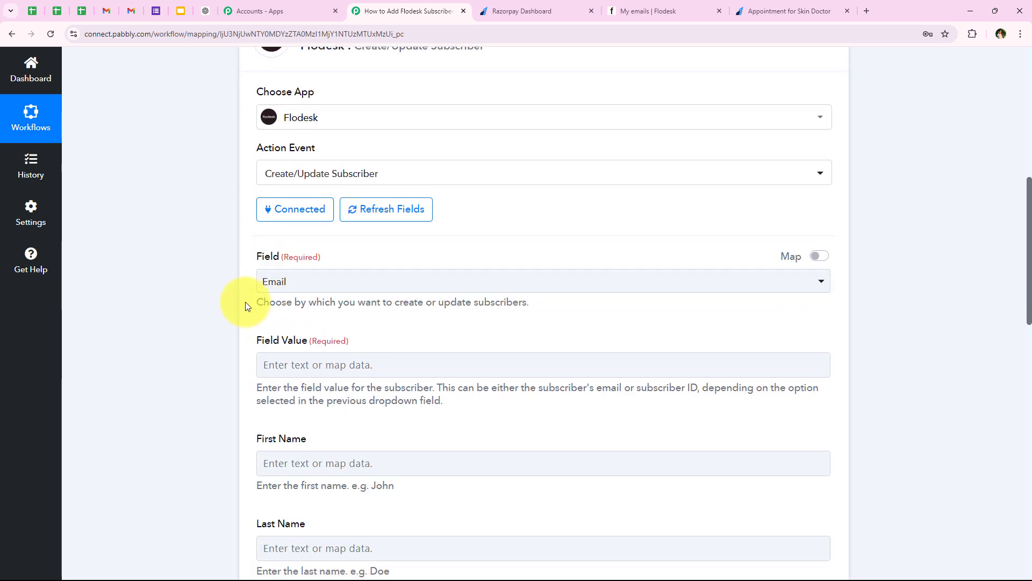
{"action": "left_click_drag", "start_coordinate": [256, 305], "coordinate": [529, 310]}
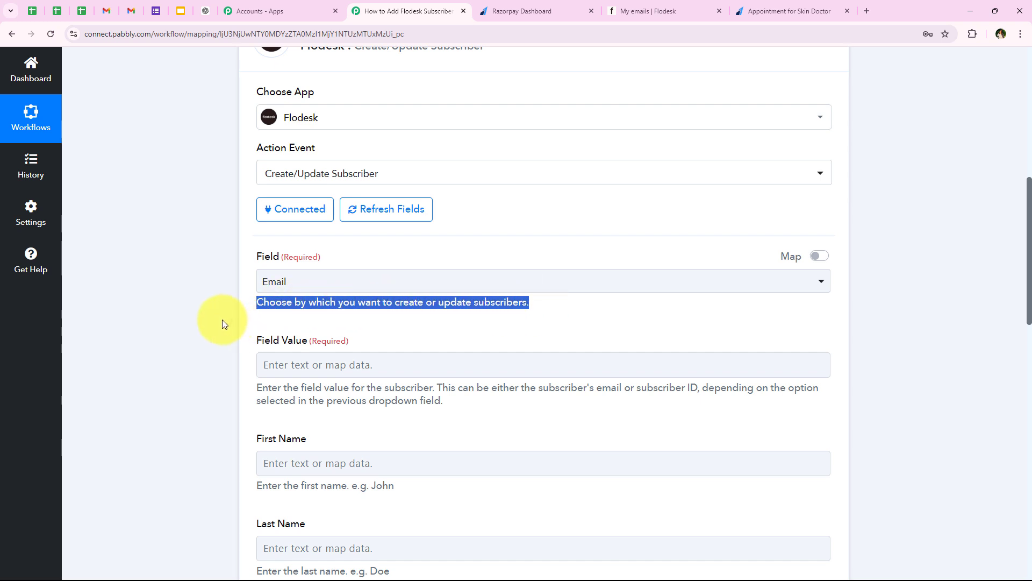
{"action": "left_click", "coordinate": [221, 319]}
{"action": "left_click", "coordinate": [299, 285]}
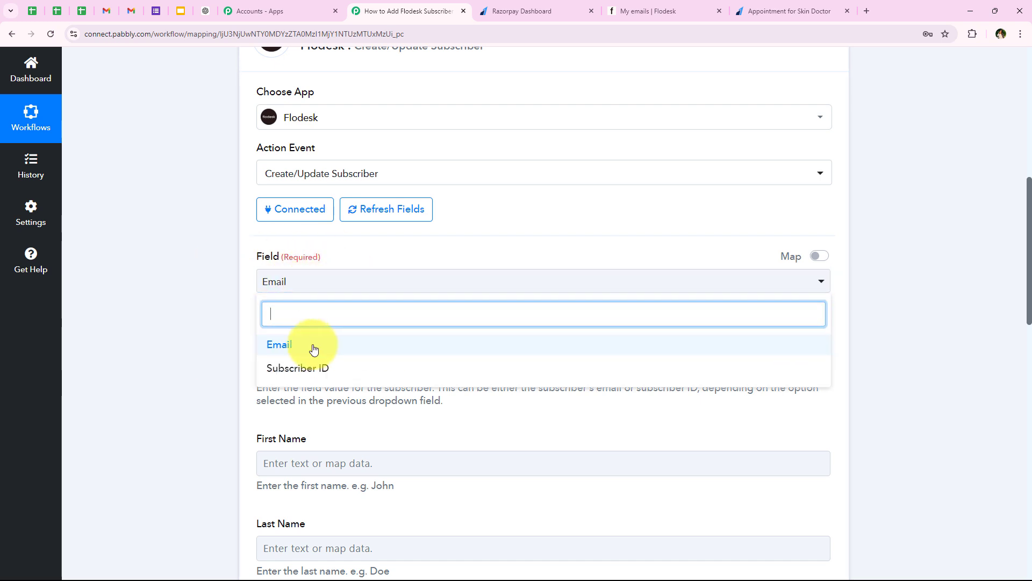
{"action": "left_click", "coordinate": [293, 347]}
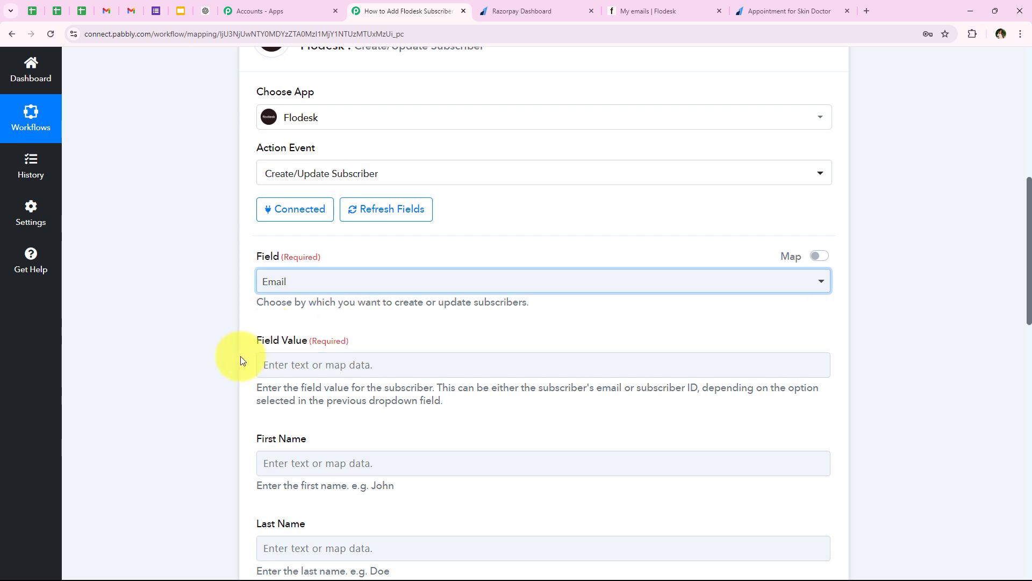
{"action": "scroll", "coordinate": [218, 362], "scroll_direction": "down", "scroll_amount": 1}
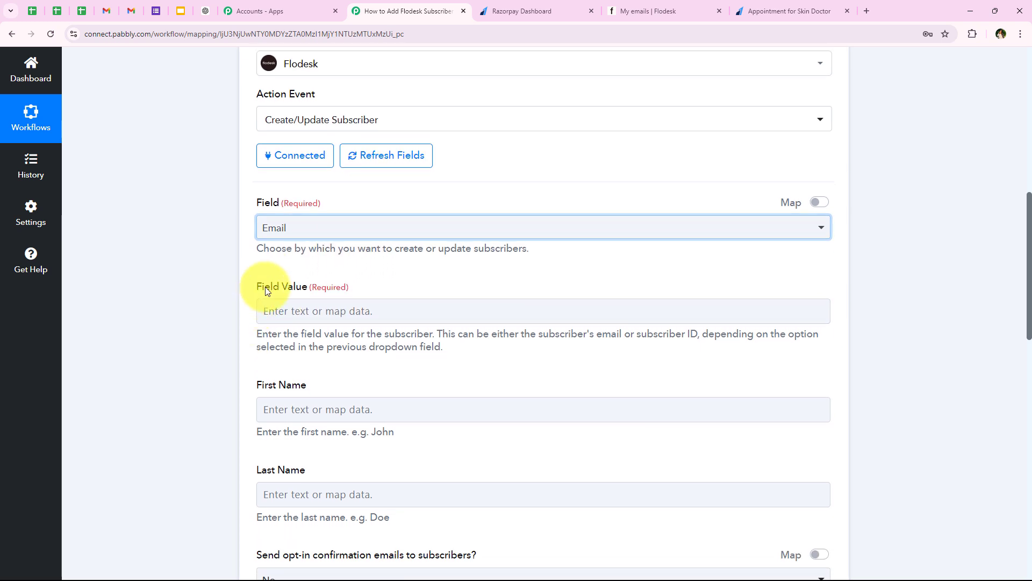
{"action": "left_click_drag", "start_coordinate": [257, 287], "coordinate": [304, 286]}
{"action": "left_click", "coordinate": [215, 337]}
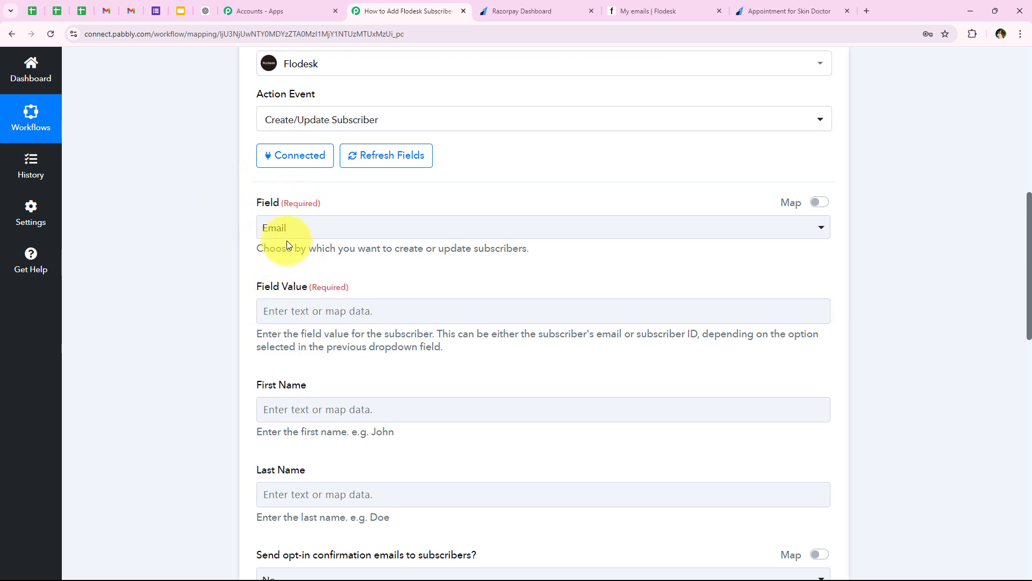
{"action": "left_click", "coordinate": [280, 312]}
{"action": "scroll", "coordinate": [231, 345], "scroll_direction": "down", "scroll_amount": 2}
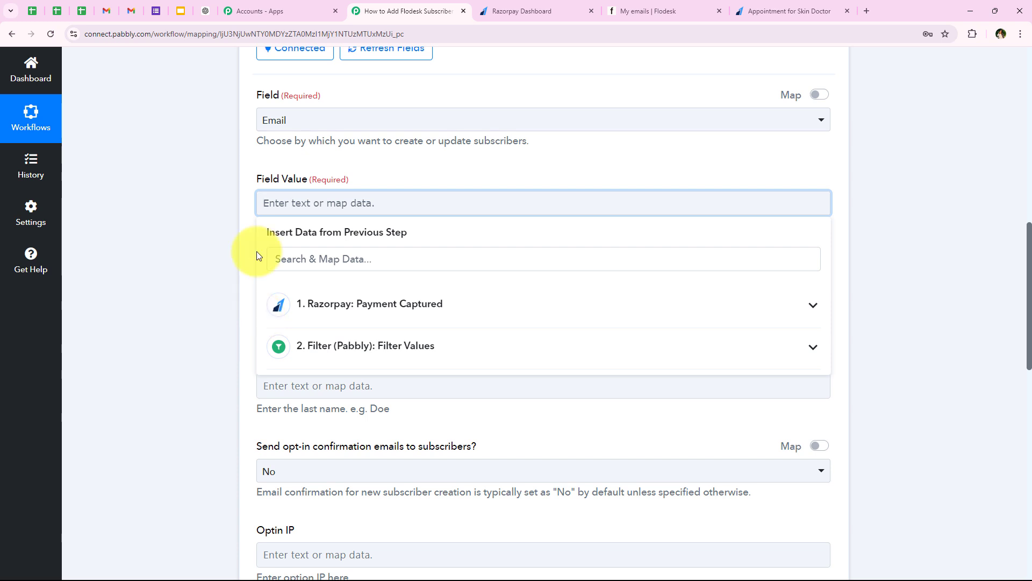
- Replace a typed placeholder email in Field Value with Razorpay's Payload Payment Entity Notes Email
{"action": "left_click", "coordinate": [243, 249]}
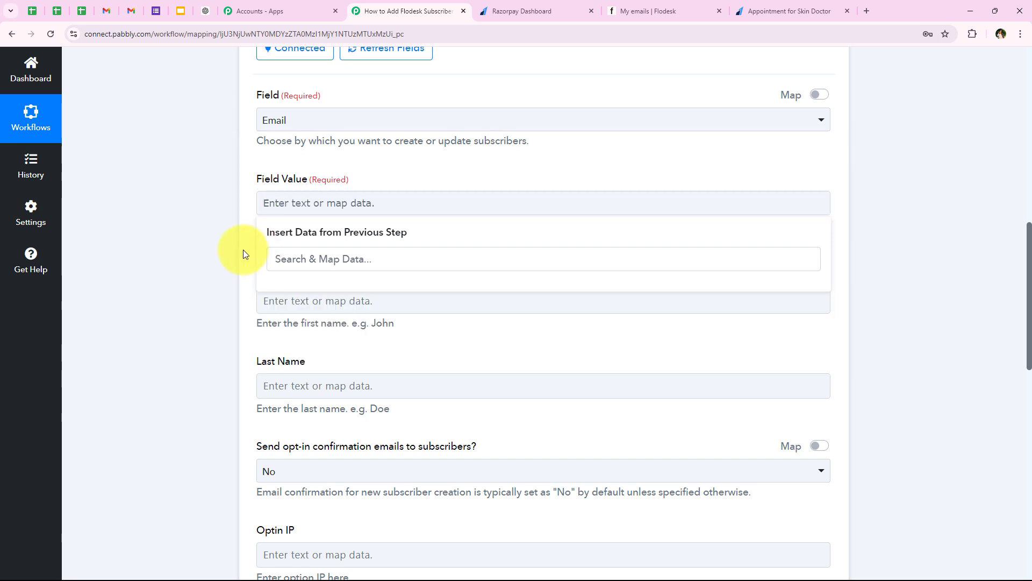
{"action": "left_click", "coordinate": [337, 206]}
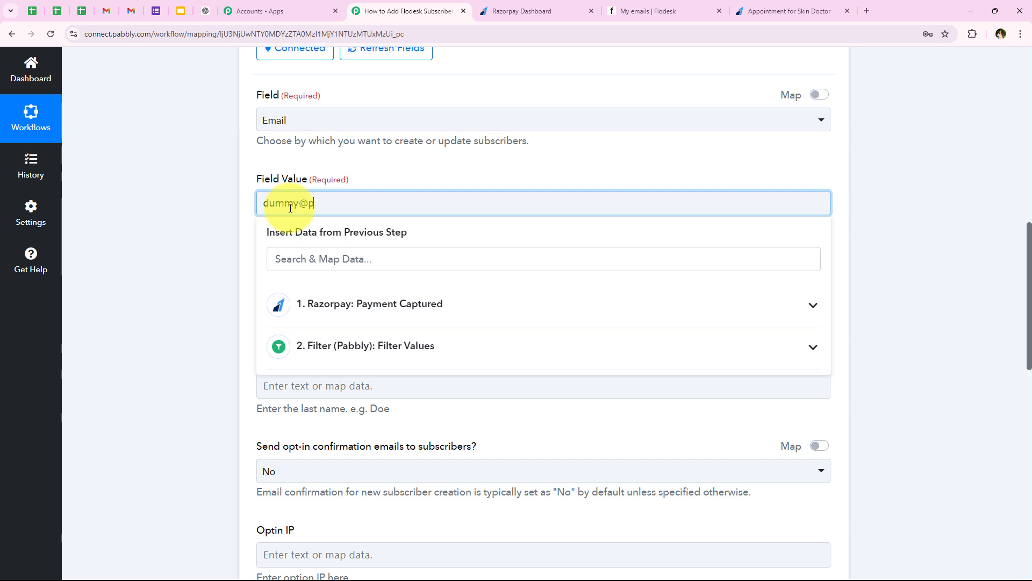
{"action": "type", "text": "dummy@pabblytuts.com"}
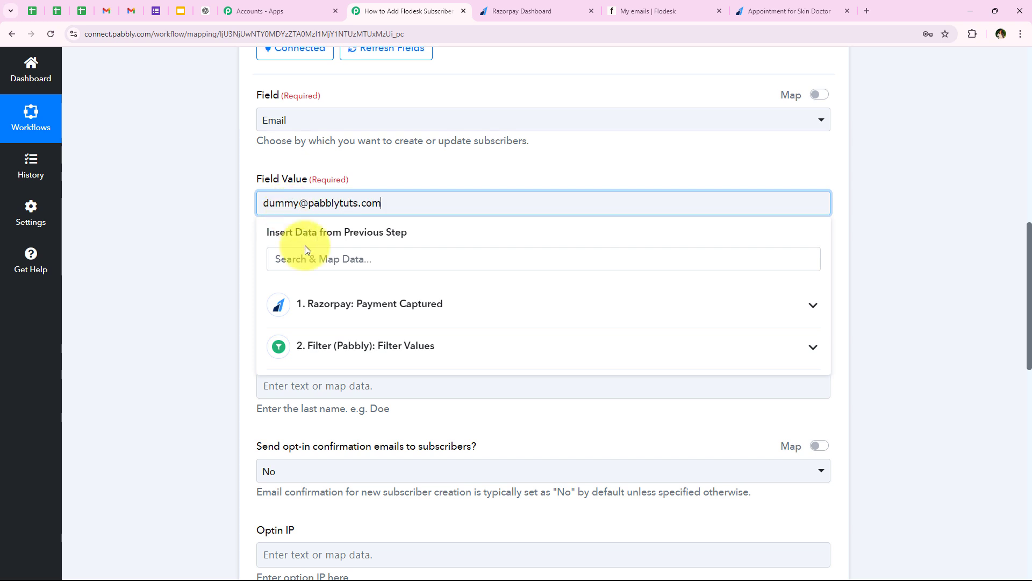
{"action": "left_click_drag", "start_coordinate": [396, 204], "coordinate": [262, 212]}
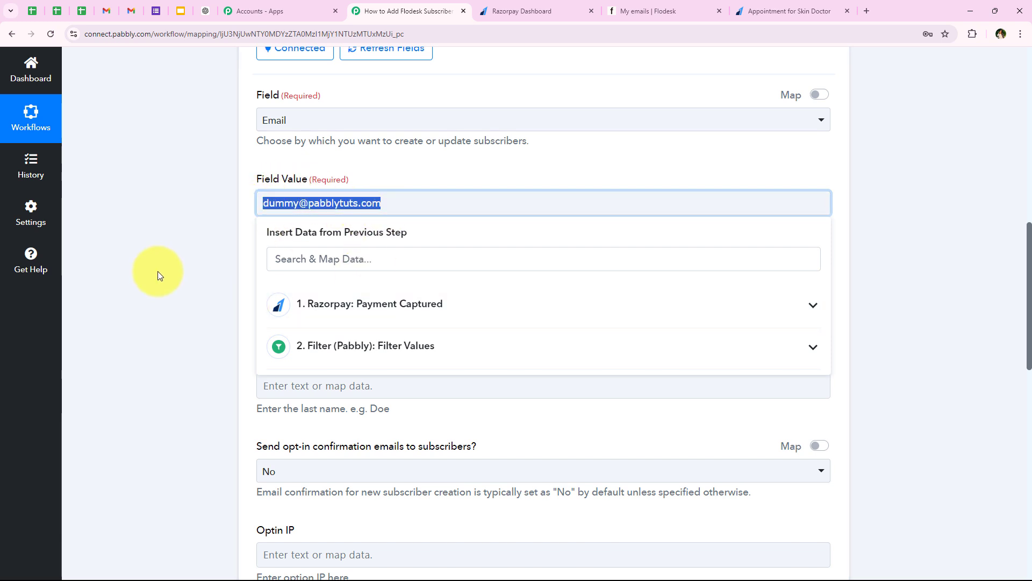
{"action": "left_click", "coordinate": [345, 303]}
{"action": "left_click", "coordinate": [359, 258]}
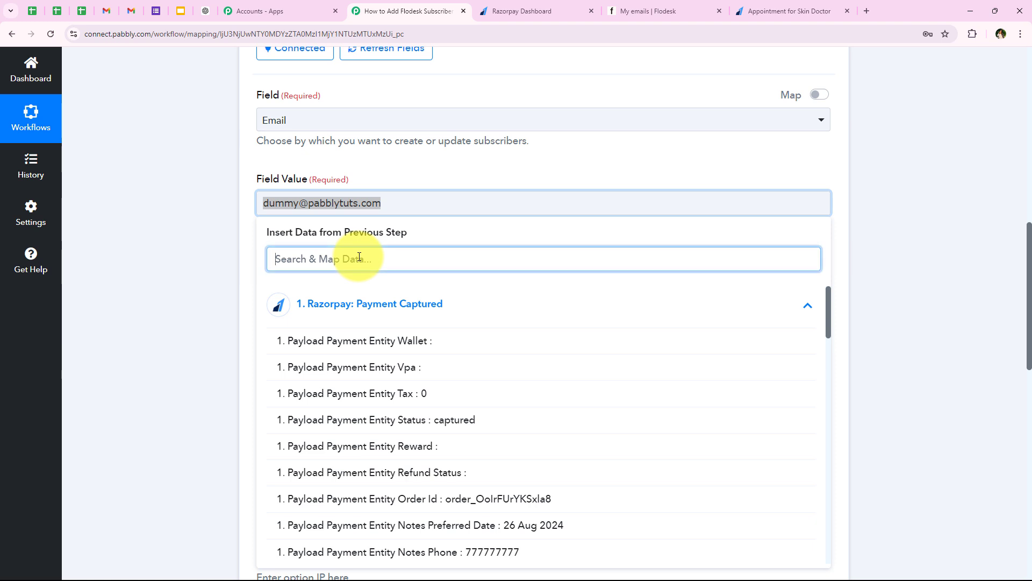
{"action": "type", "text": "em"}
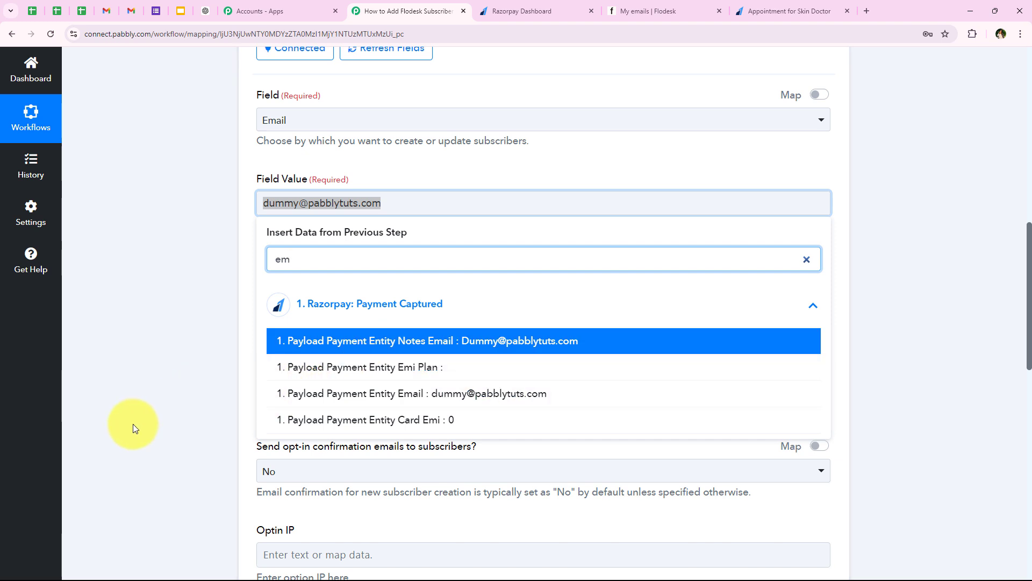
{"action": "left_click", "coordinate": [306, 340]}
{"action": "left_click", "coordinate": [176, 246]}
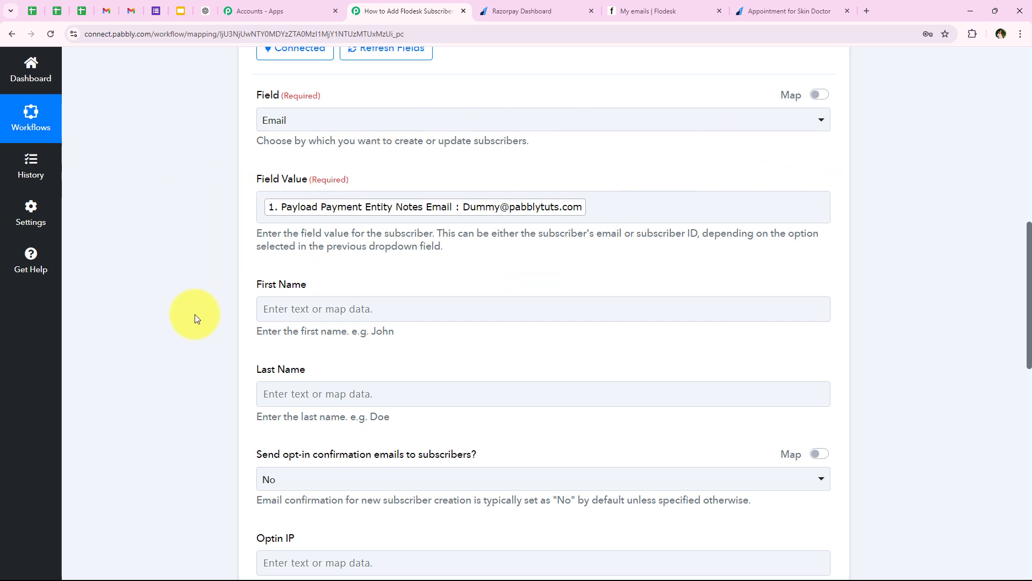
{"action": "scroll", "coordinate": [194, 314], "scroll_direction": "down", "scroll_amount": 1}
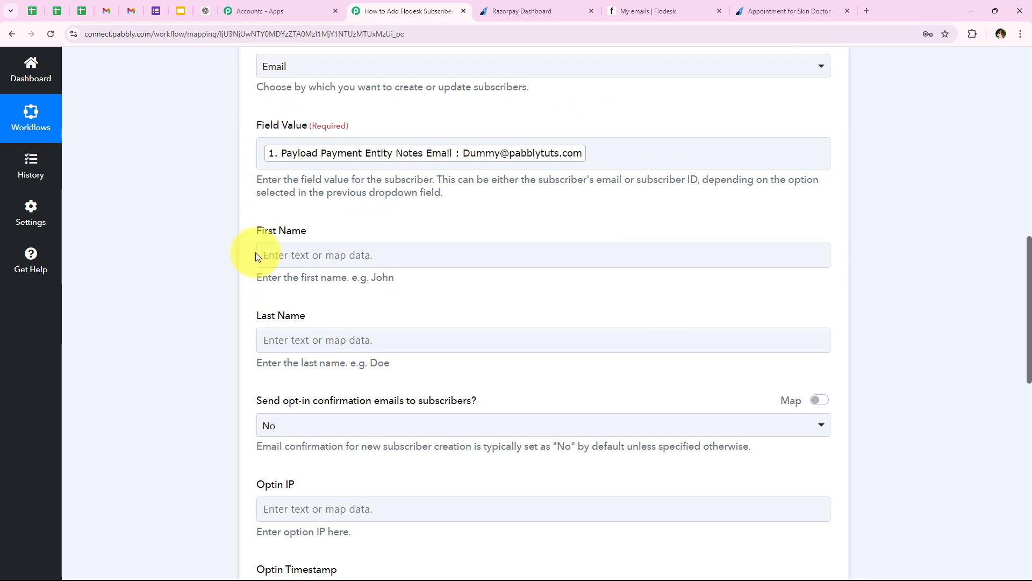
- Map the subscriber's First Name to the Razorpay notes First Name field
{"action": "triple_click", "coordinate": [255, 235]}
{"action": "left_click_drag", "start_coordinate": [258, 315], "coordinate": [367, 324]}
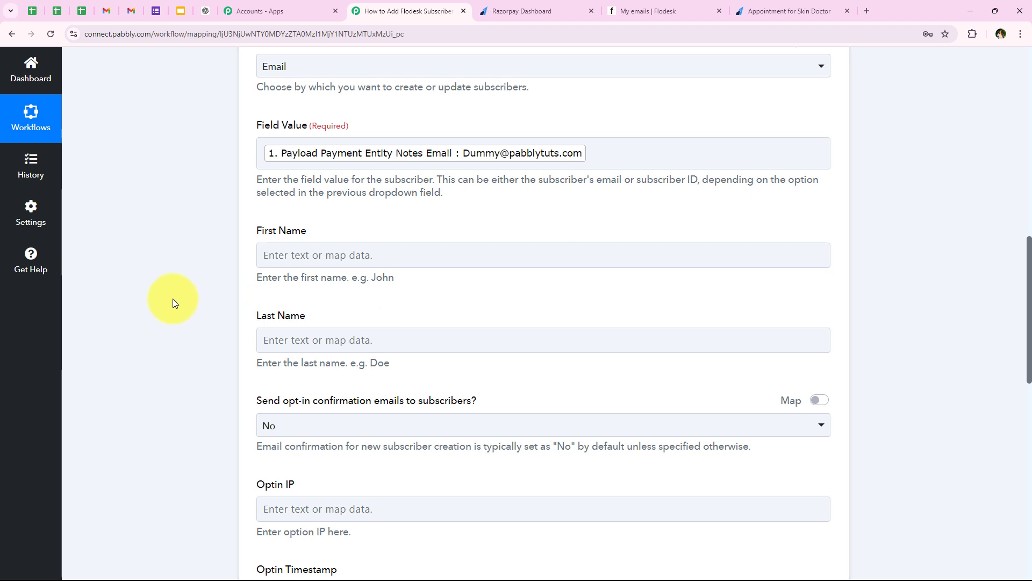
{"action": "scroll", "coordinate": [177, 296], "scroll_direction": "down", "scroll_amount": 1}
{"action": "left_click", "coordinate": [290, 205]}
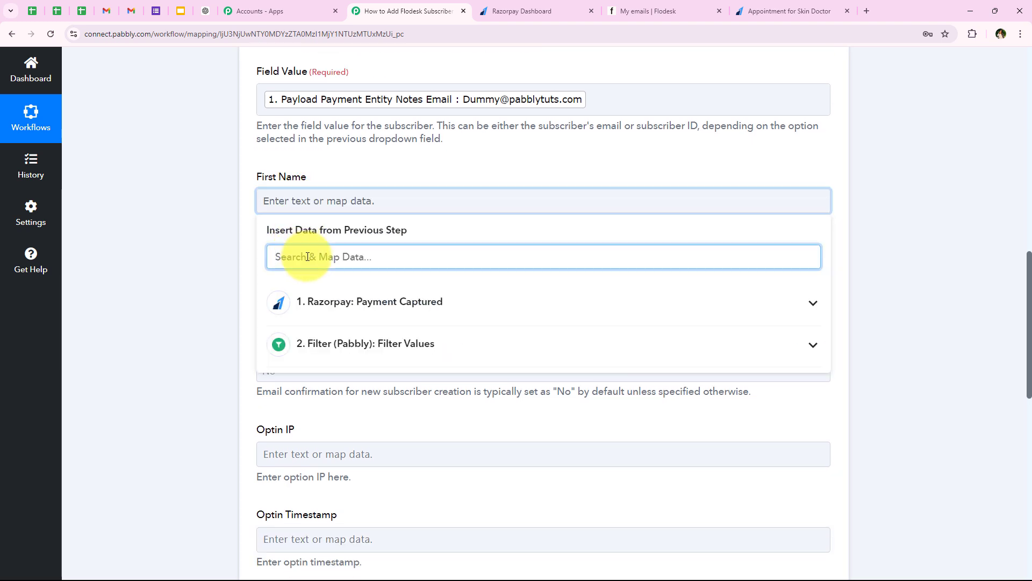
{"action": "type", "text": "first"}
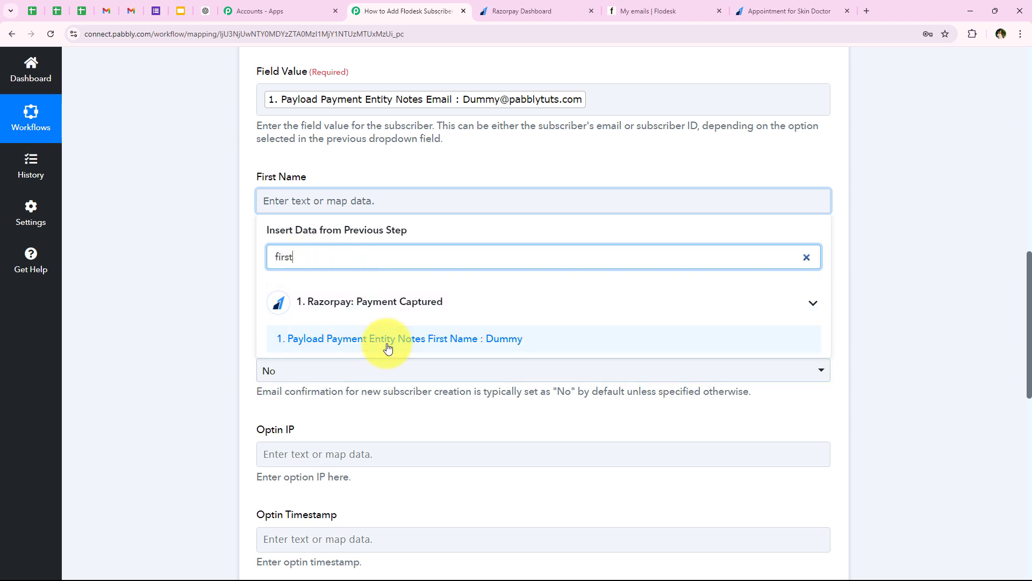
{"action": "left_click", "coordinate": [425, 341]}
{"action": "left_click", "coordinate": [215, 292]}
- Map the subscriber's Last Name to the Razorpay notes Last Name field
{"action": "left_click", "coordinate": [269, 293]}
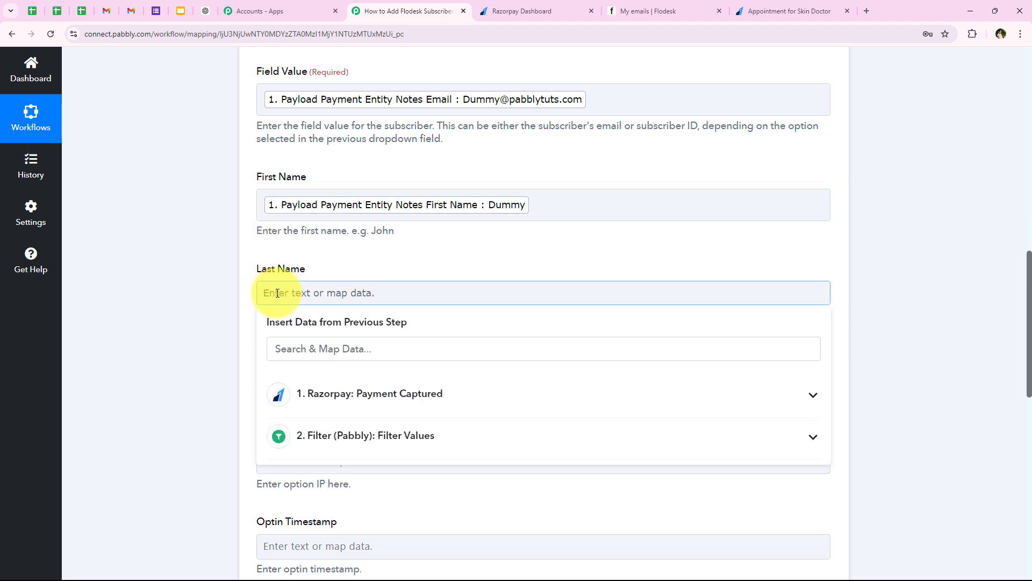
{"action": "scroll", "coordinate": [290, 274], "scroll_direction": "down", "scroll_amount": 3}
{"action": "type", "text": "l"}
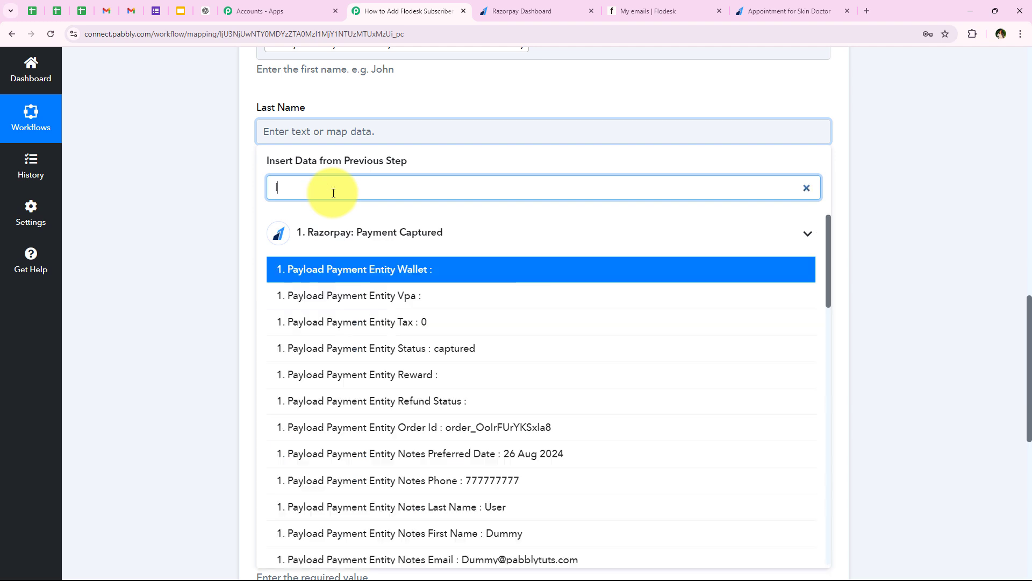
{"action": "type", "text": "a"}
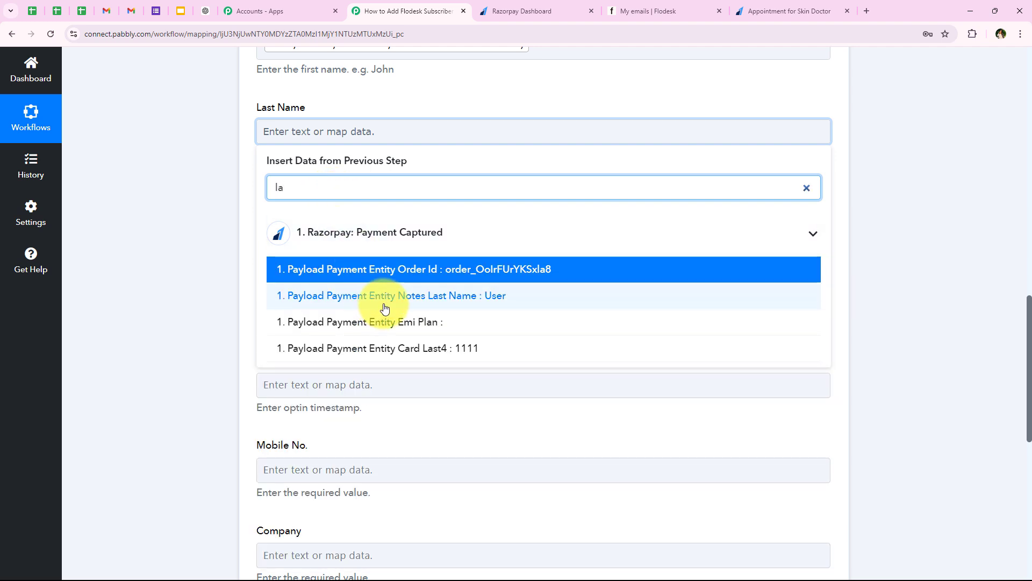
{"action": "left_click", "coordinate": [285, 299]}
{"action": "left_click", "coordinate": [185, 288]}
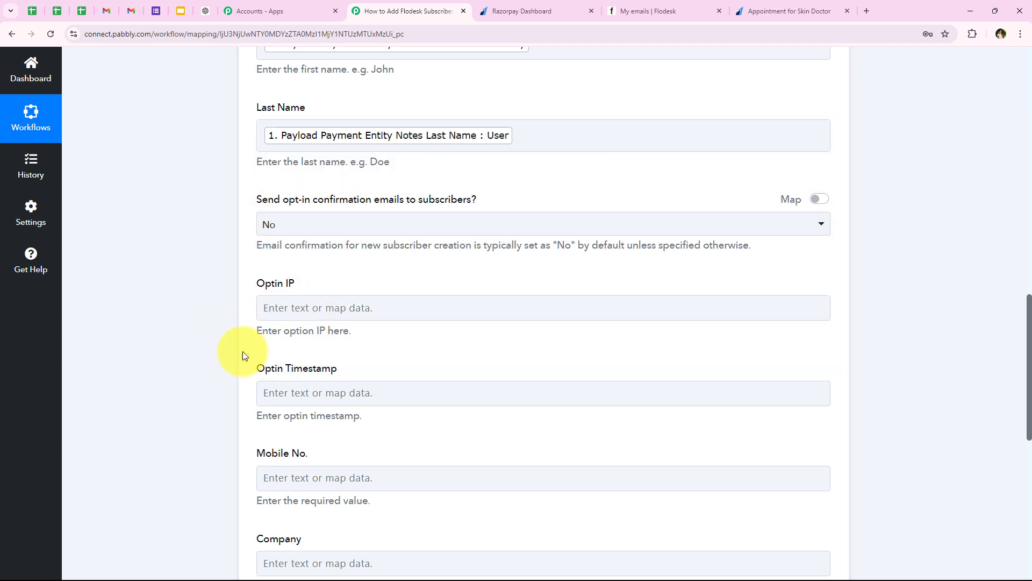
{"action": "left_click_drag", "start_coordinate": [246, 204], "coordinate": [372, 204]}
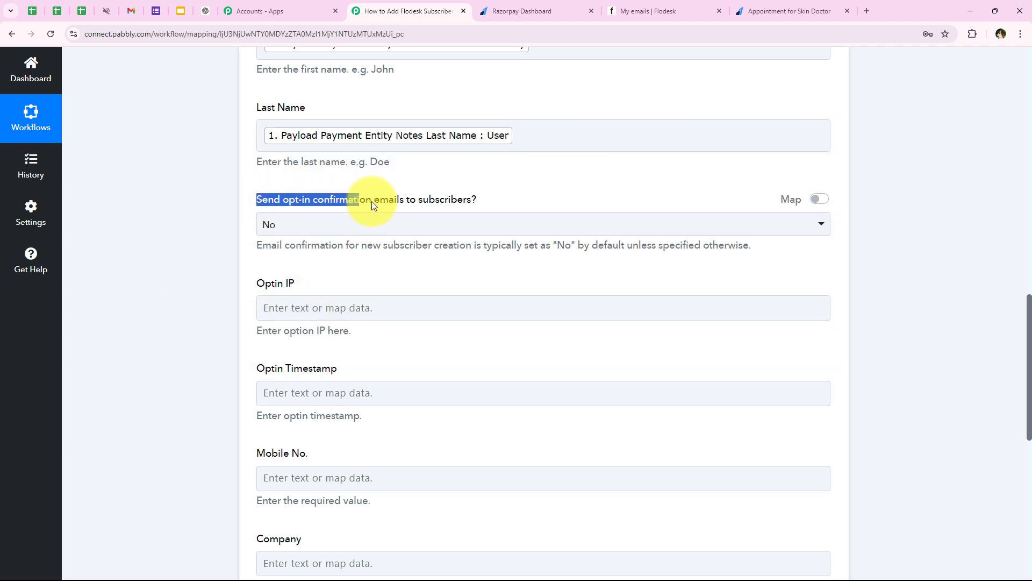
- Leave opt-in confirmation emails set to No, skipping Optin IP and Optin Timestamp
{"action": "left_click", "coordinate": [311, 226]}
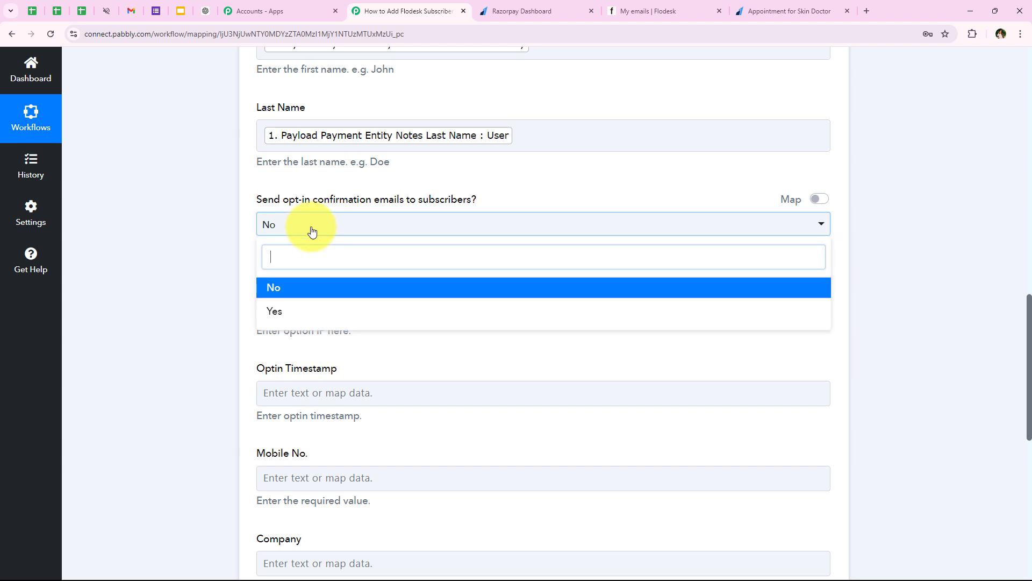
{"action": "left_click", "coordinate": [277, 290]}
{"action": "left_click_drag", "start_coordinate": [250, 286], "coordinate": [387, 295]}
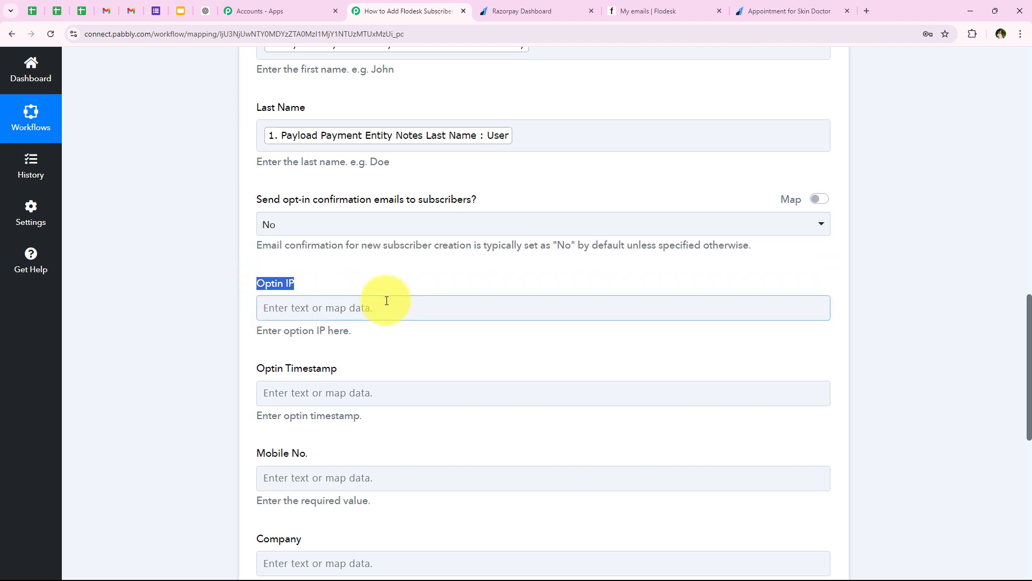
{"action": "left_click", "coordinate": [192, 318]}
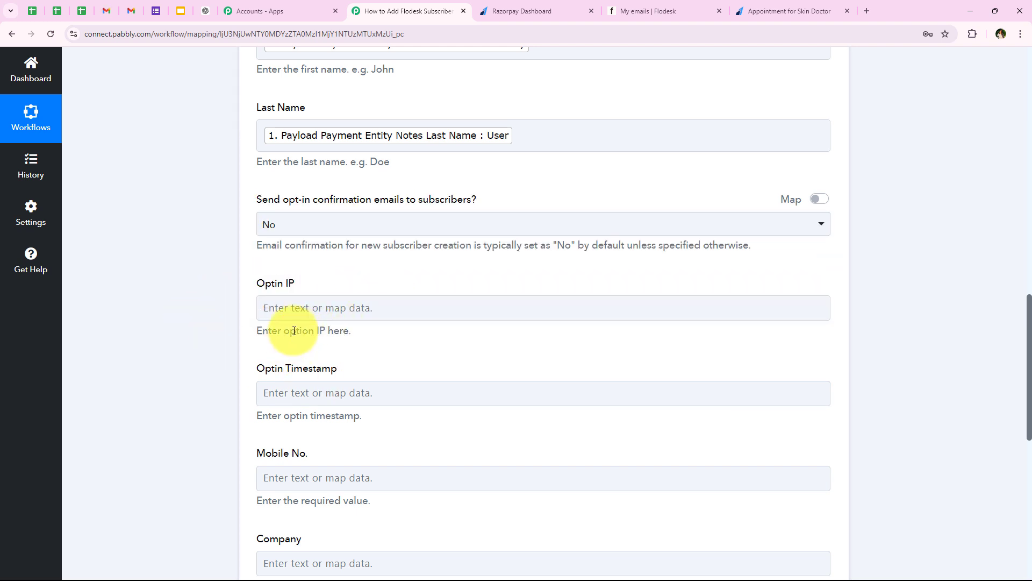
{"action": "scroll", "coordinate": [234, 359], "scroll_direction": "down", "scroll_amount": 1}
{"action": "scroll", "coordinate": [233, 358], "scroll_direction": "down", "scroll_amount": 1}
{"action": "left_click_drag", "start_coordinate": [251, 261], "coordinate": [348, 261]}
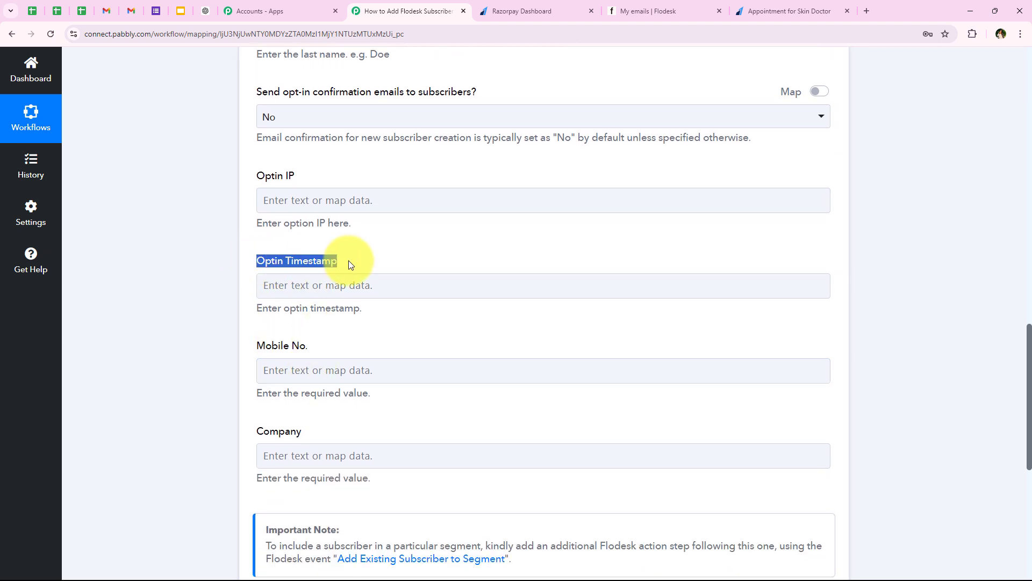
{"action": "left_click", "coordinate": [165, 391]}
{"action": "scroll", "coordinate": [157, 360], "scroll_direction": "down", "scroll_amount": 1}
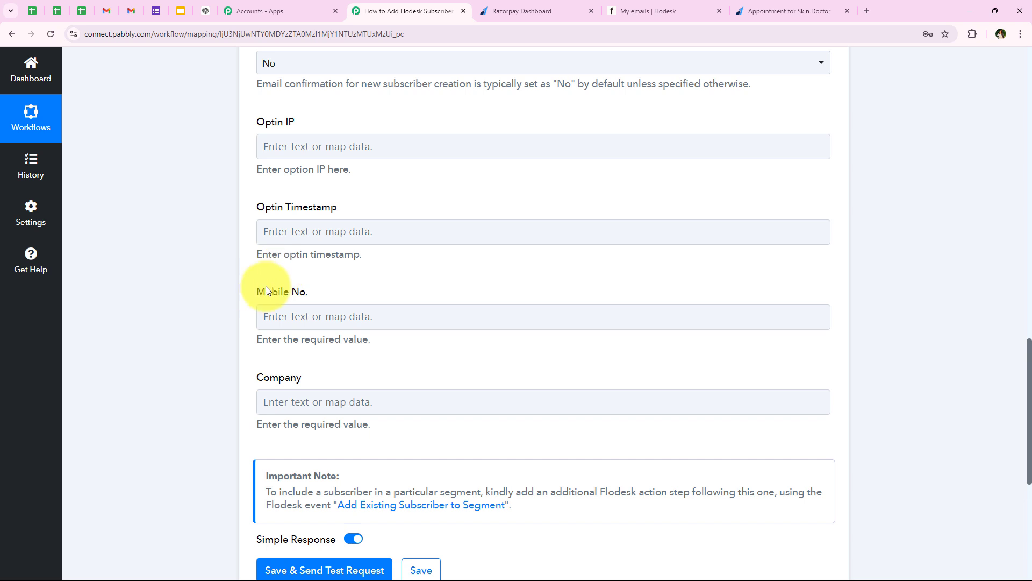
- Map Mobile No. to Payload Payment Entity Notes Phone, leaving Company empty
{"action": "left_click", "coordinate": [323, 316]}
{"action": "scroll", "coordinate": [270, 331], "scroll_direction": "down", "scroll_amount": 1}
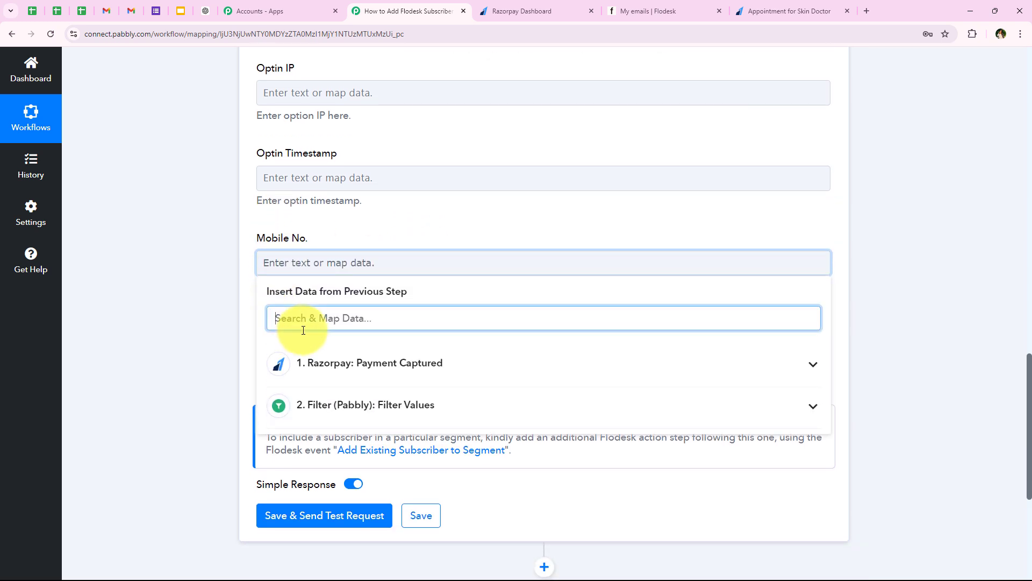
{"action": "type", "text": "77"}
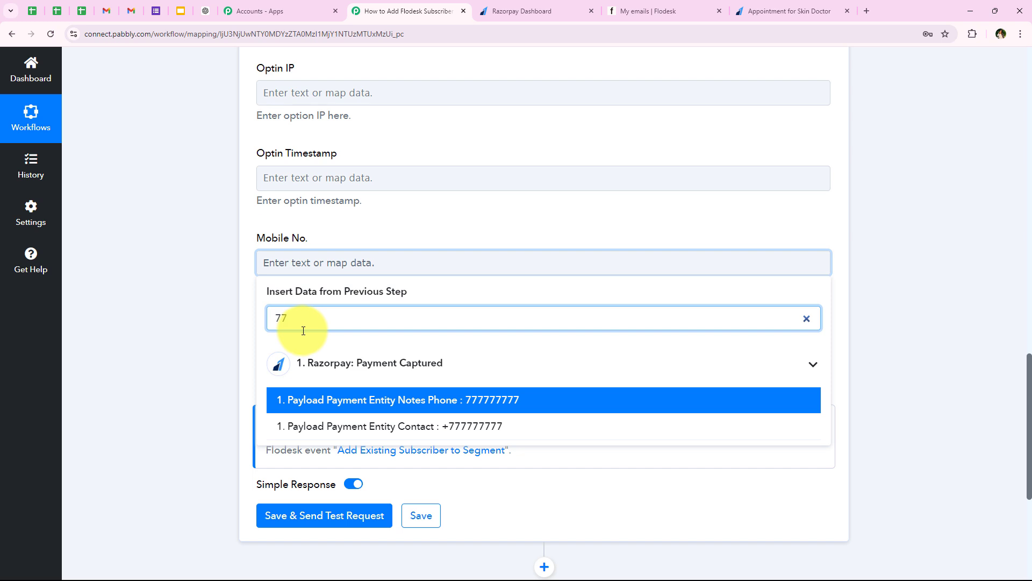
{"action": "left_click", "coordinate": [292, 408]}
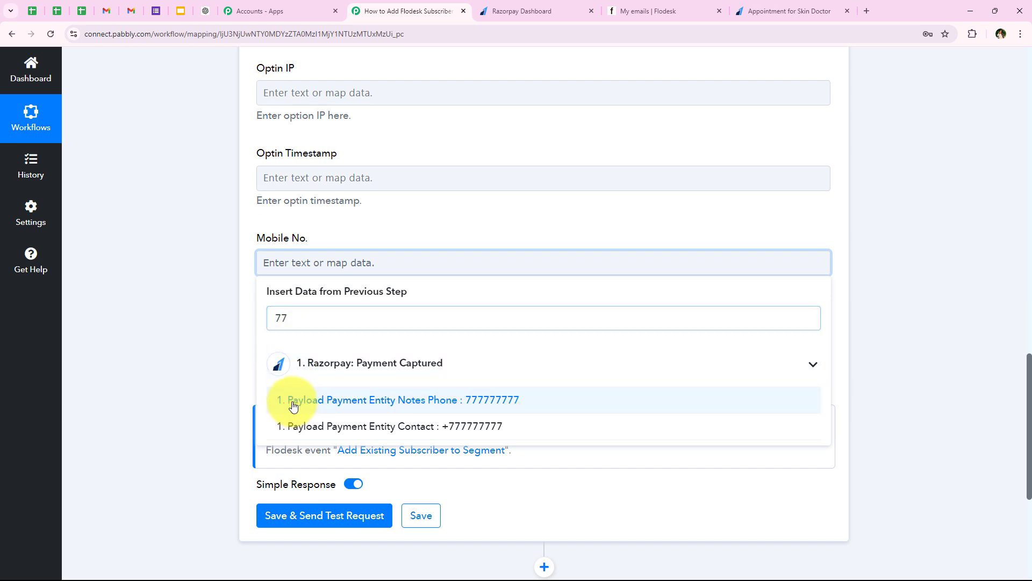
{"action": "left_click", "coordinate": [154, 376]}
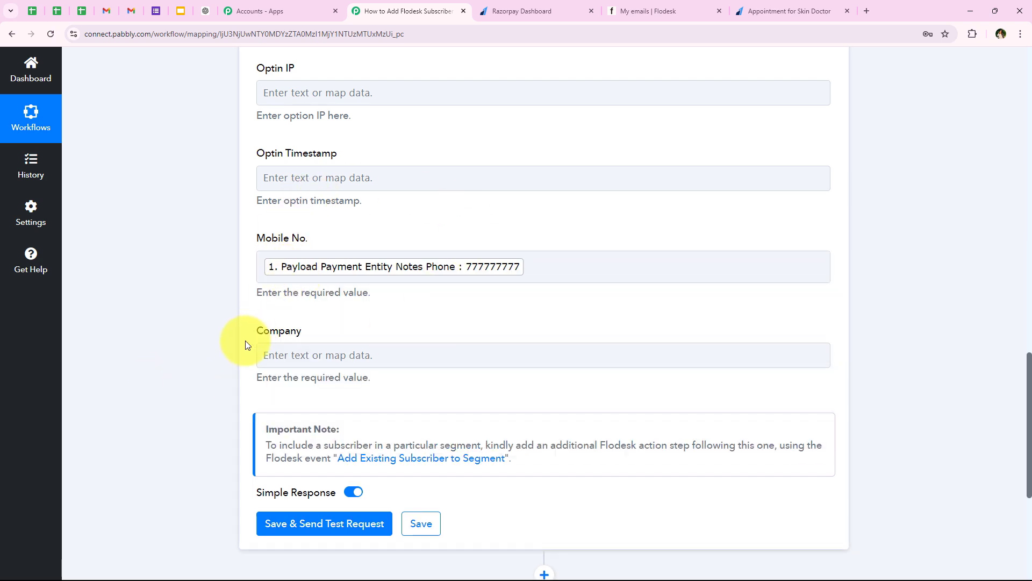
{"action": "scroll", "coordinate": [208, 358], "scroll_direction": "down", "scroll_amount": 1}
{"action": "left_click_drag", "start_coordinate": [261, 276], "coordinate": [349, 273]}
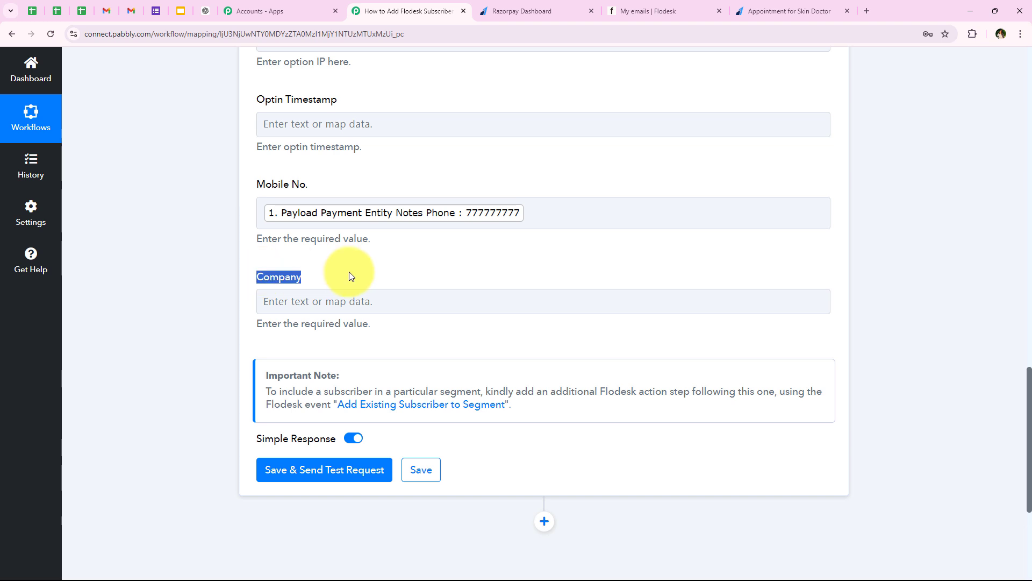
{"action": "left_click", "coordinate": [179, 315]}
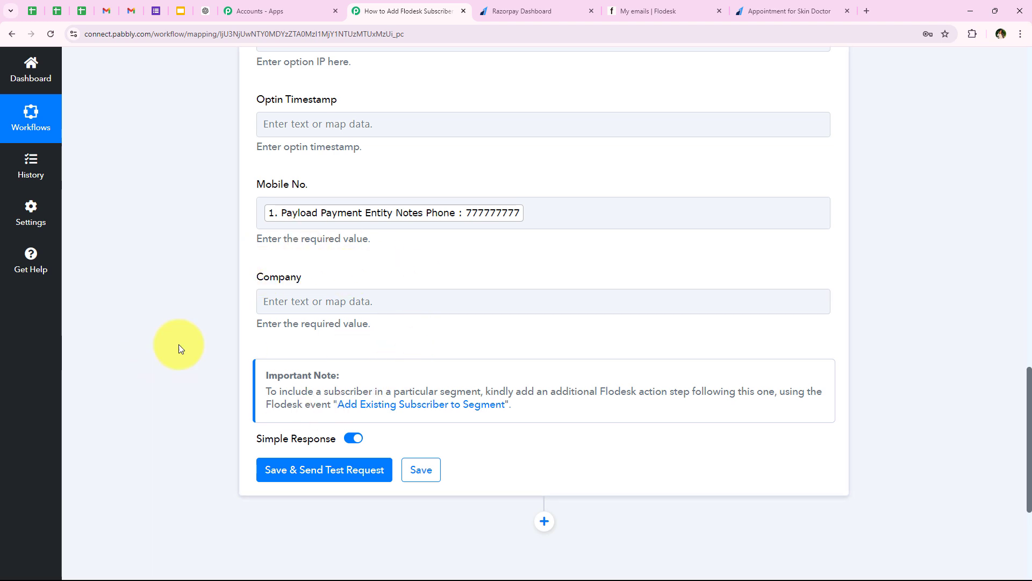
{"action": "scroll", "coordinate": [204, 317], "scroll_direction": "down", "scroll_amount": 1}
{"action": "scroll", "coordinate": [203, 315], "scroll_direction": "down", "scroll_amount": 3}
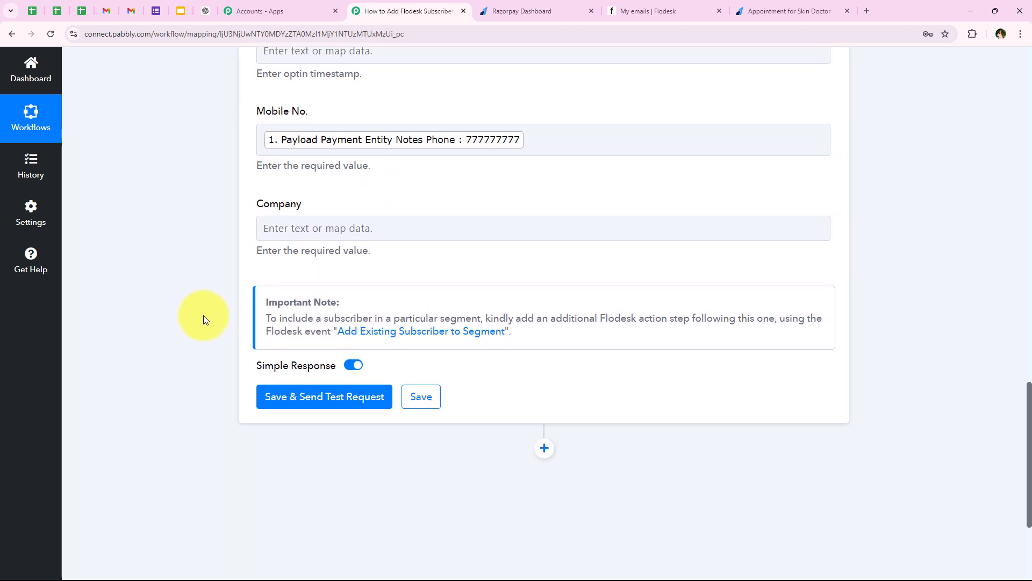
- Save and test the Flodesk step, reviewing the returned Id, Status, Email and names
{"action": "left_click", "coordinate": [316, 325]}
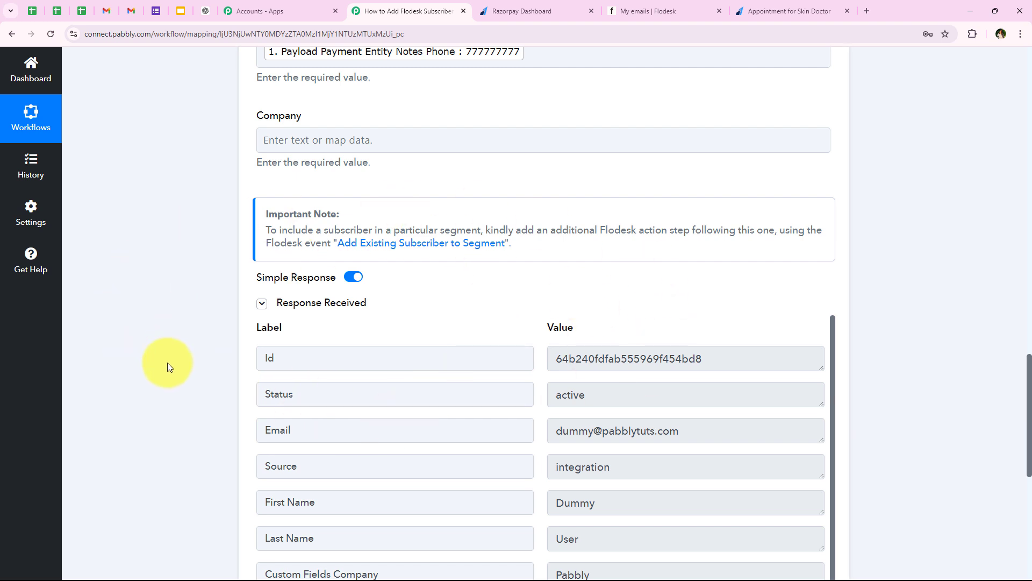
{"action": "left_click", "coordinate": [795, 352]}
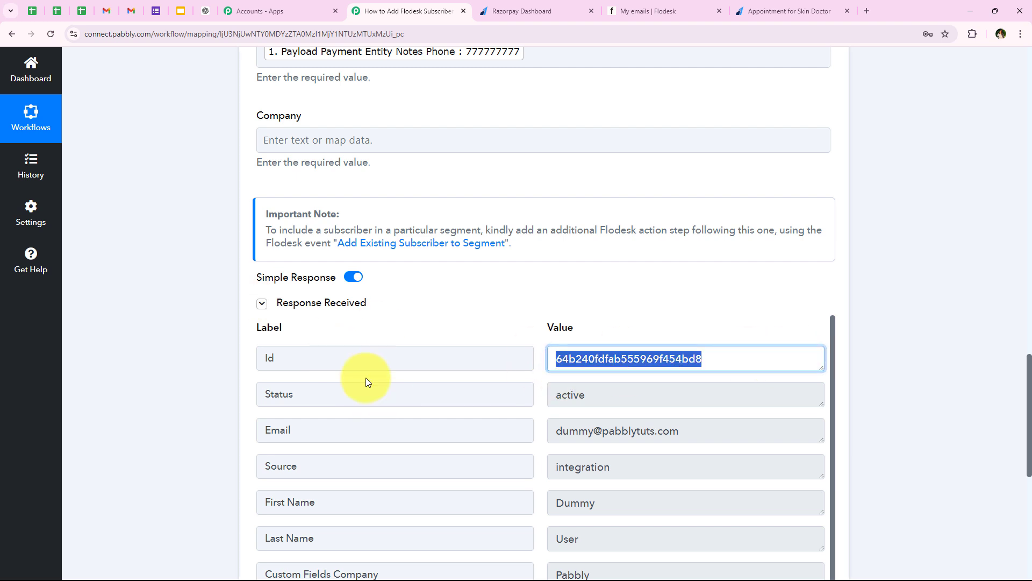
{"action": "left_click", "coordinate": [645, 401]}
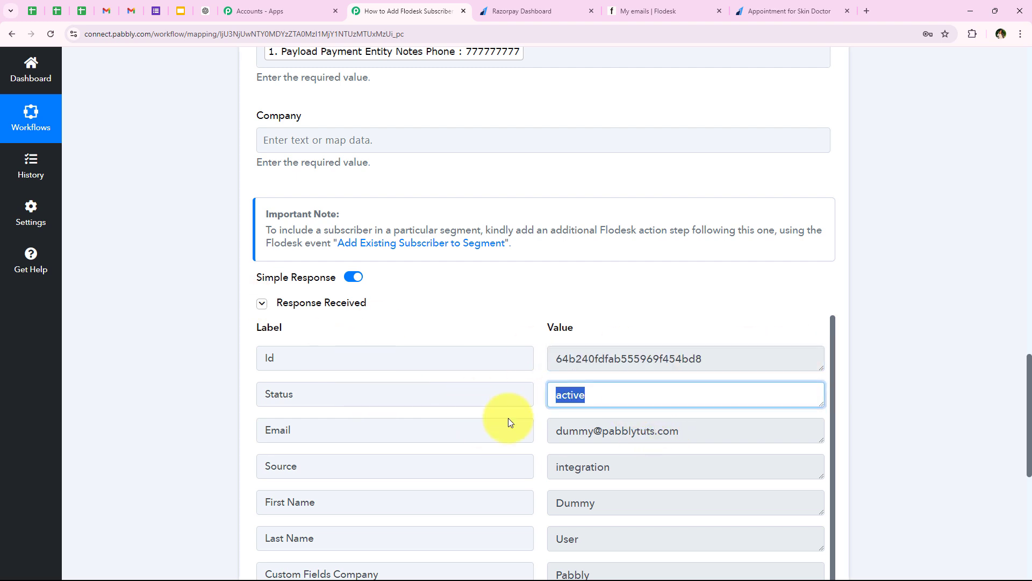
{"action": "left_click", "coordinate": [710, 431]}
{"action": "left_click", "coordinate": [557, 500]}
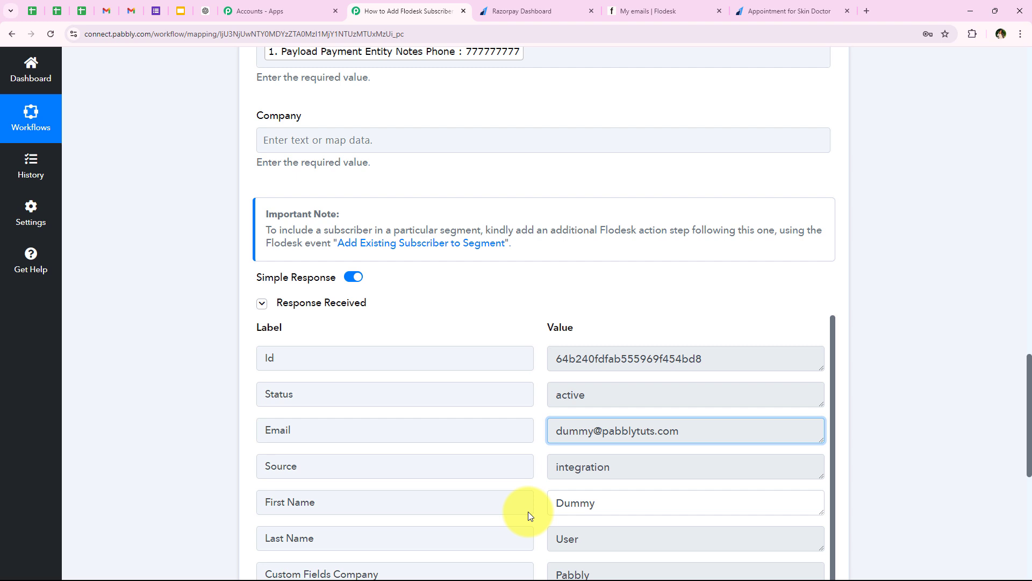
{"action": "left_click", "coordinate": [550, 546]}
- Scroll back up and collapse the Flodesk Create/Update Subscriber step
{"action": "scroll", "coordinate": [270, 502], "scroll_direction": "down", "scroll_amount": 1}
{"action": "scroll", "coordinate": [261, 492], "scroll_direction": "up", "scroll_amount": 1}
{"action": "middle_click", "coordinate": [206, 460]}
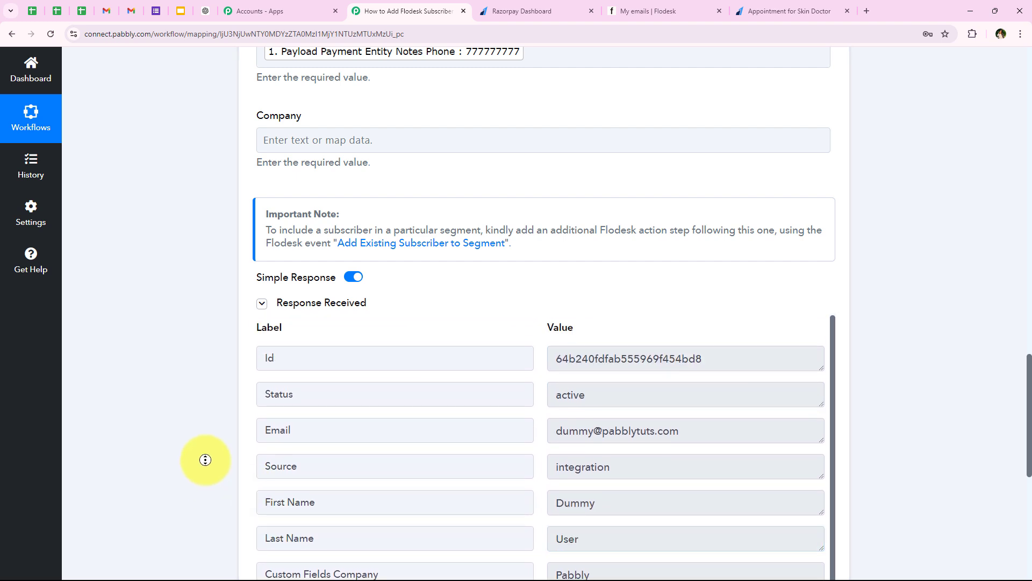
{"action": "scroll", "coordinate": [205, 430], "scroll_direction": "up", "scroll_amount": 7}
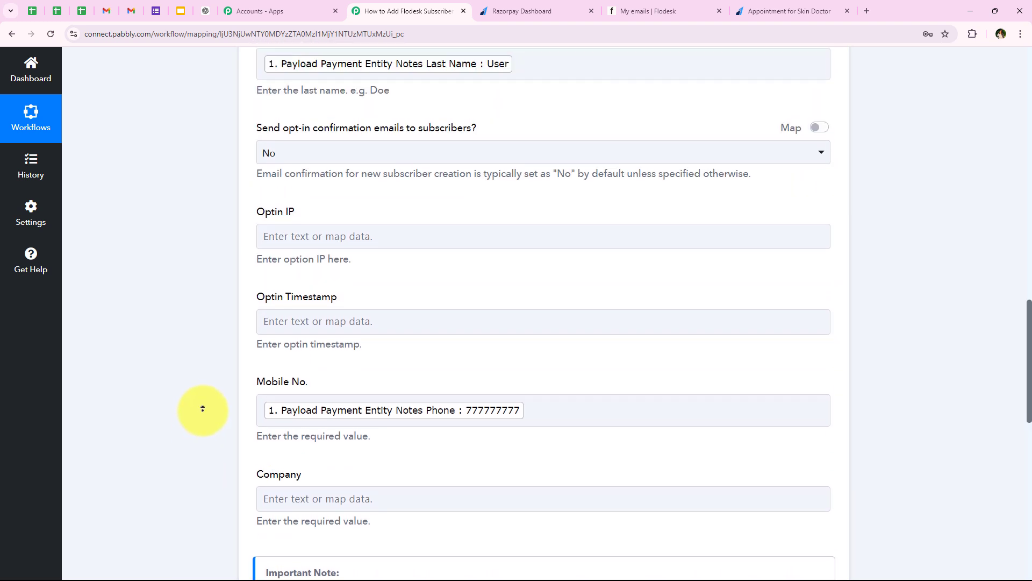
{"action": "scroll", "coordinate": [202, 408], "scroll_direction": "up", "scroll_amount": 15}
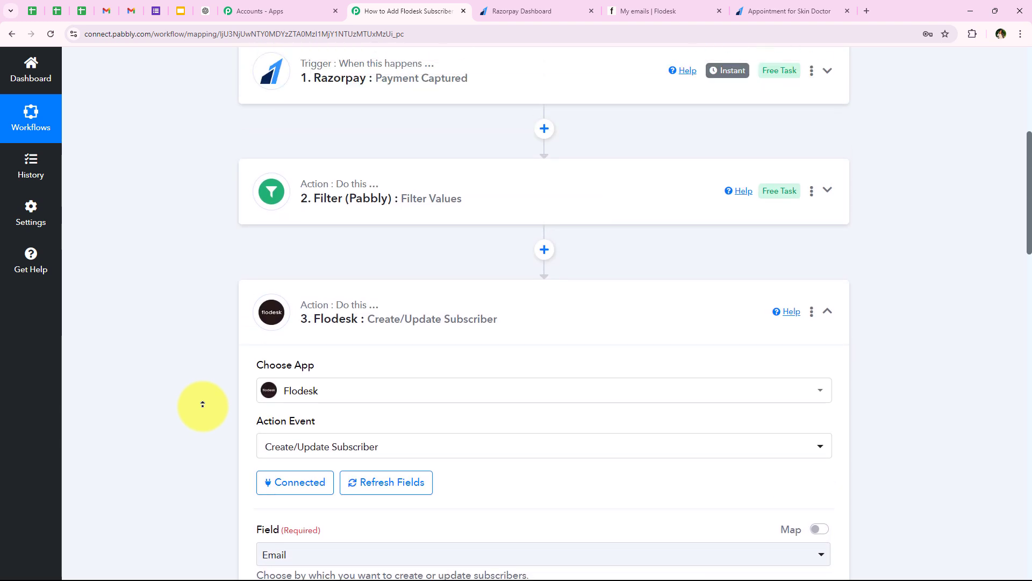
{"action": "left_click", "coordinate": [406, 296]}
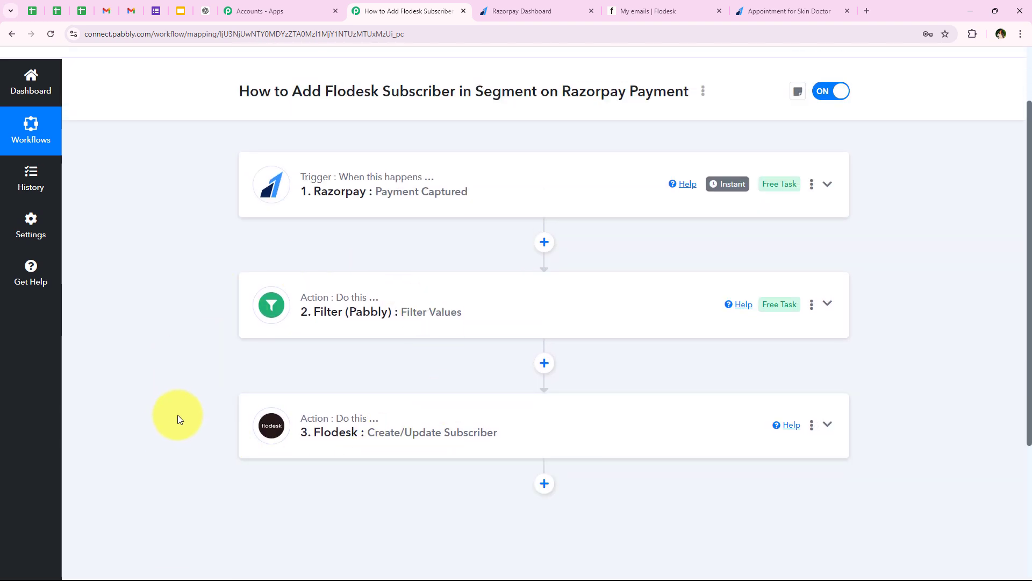
{"action": "scroll", "coordinate": [179, 412], "scroll_direction": "up", "scroll_amount": 1}
{"action": "scroll", "coordinate": [322, 365], "scroll_direction": "down", "scroll_amount": 1}
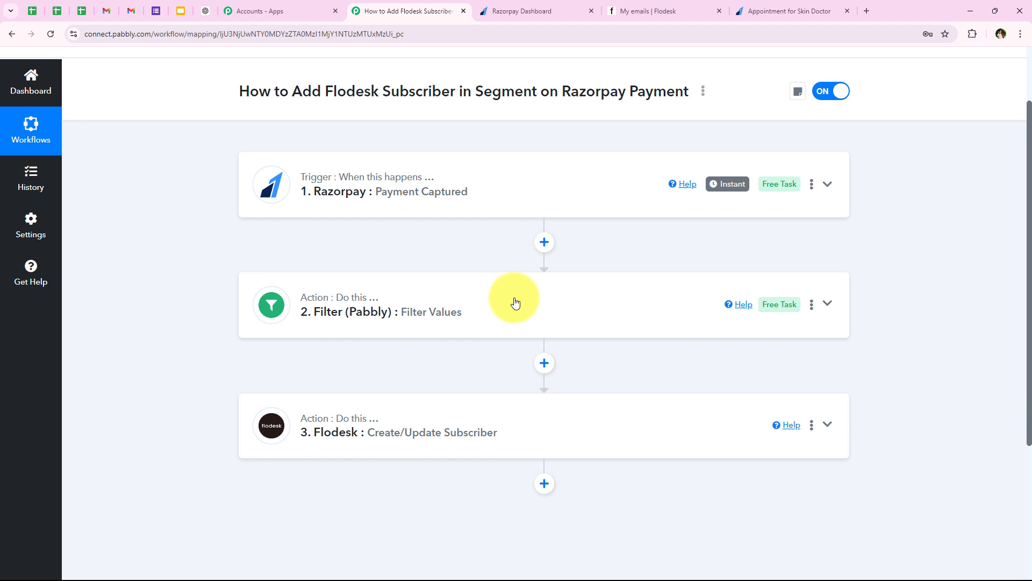
- Open Flodesk's All subscribers list and check that the newest test subscriber is at the top
{"action": "left_click", "coordinate": [625, 6]}
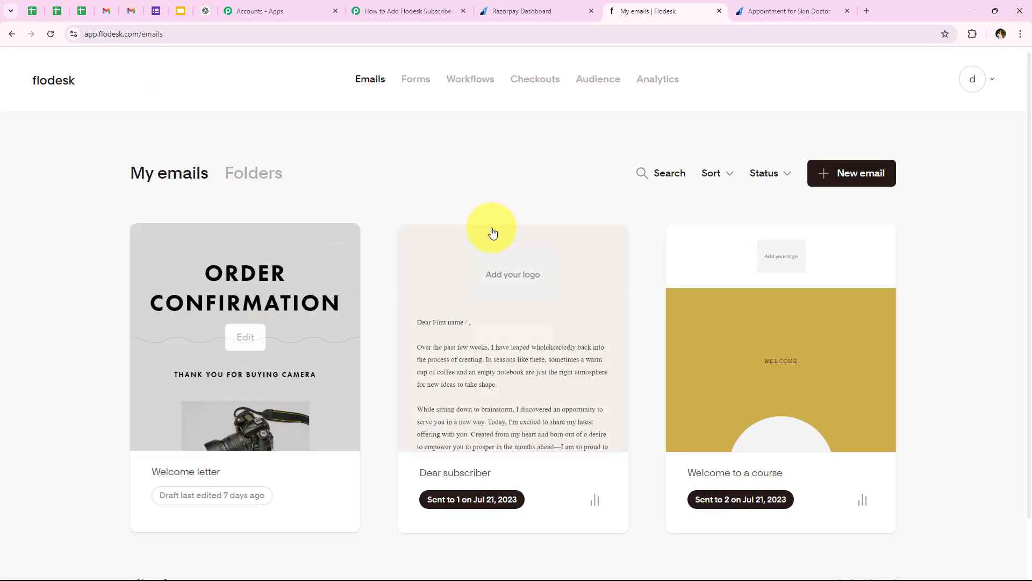
{"action": "left_click", "coordinate": [586, 79]}
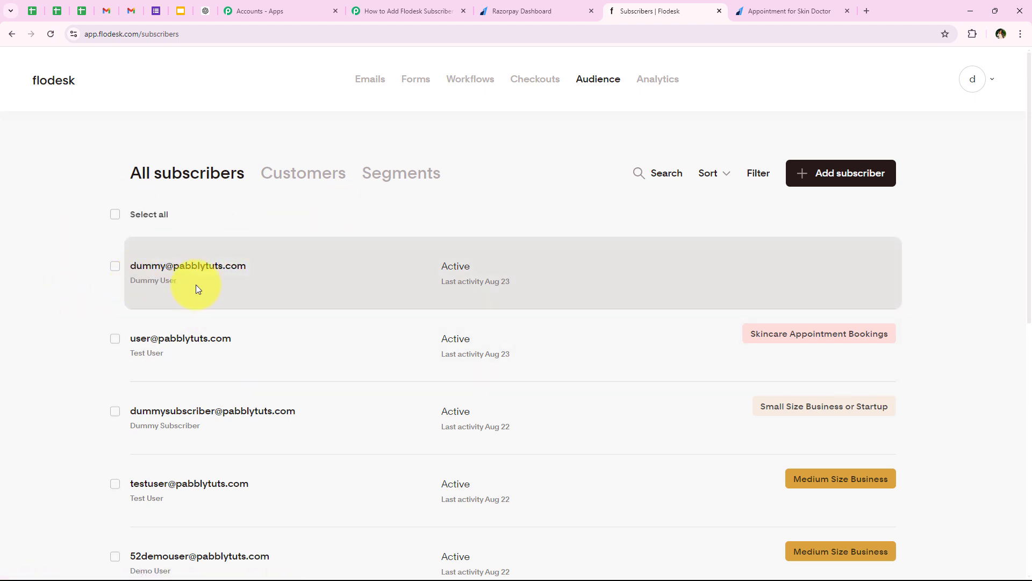
{"action": "left_click_drag", "start_coordinate": [184, 281], "coordinate": [130, 281]}
{"action": "left_click", "coordinate": [64, 303]}
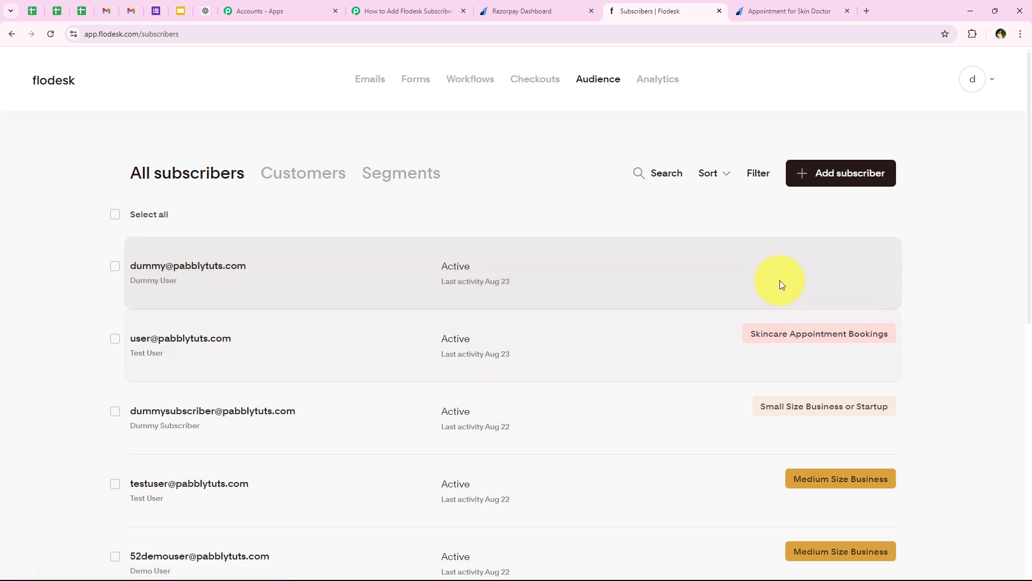
- Add a fourth Flodesk step, 'Add Existing Subscriber to Segment', using the Flodesk #12 connection
{"action": "left_click", "coordinate": [442, 10]}
{"action": "scroll", "coordinate": [323, 369], "scroll_direction": "down", "scroll_amount": 2}
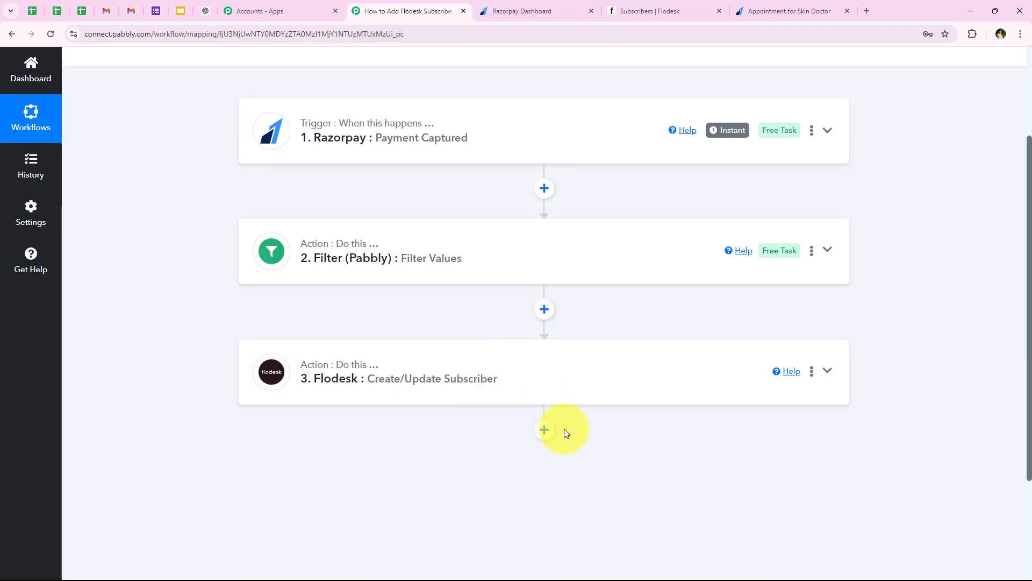
{"action": "left_click", "coordinate": [545, 431]}
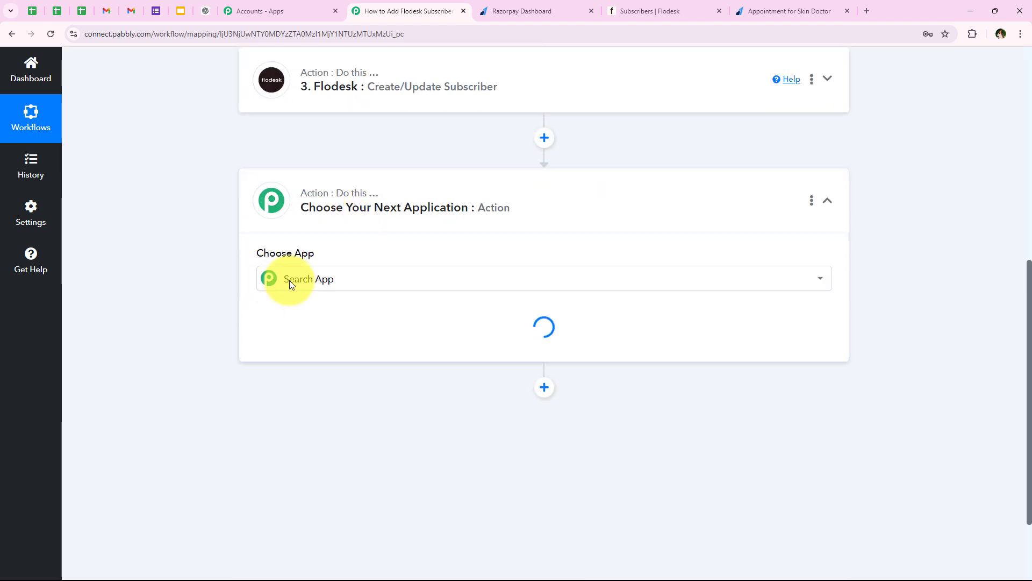
{"action": "left_click", "coordinate": [290, 279]}
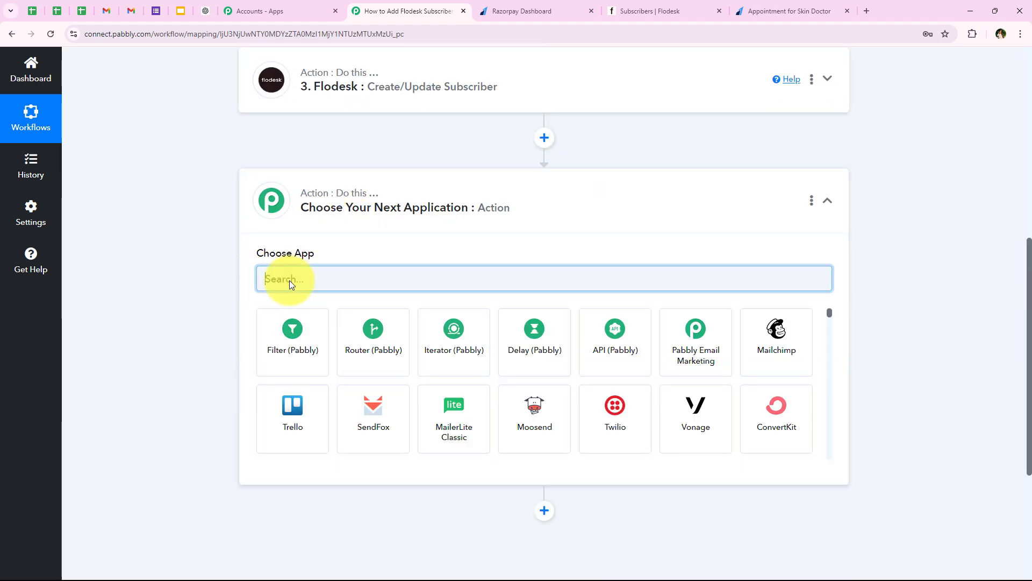
{"action": "type", "text": "flo"}
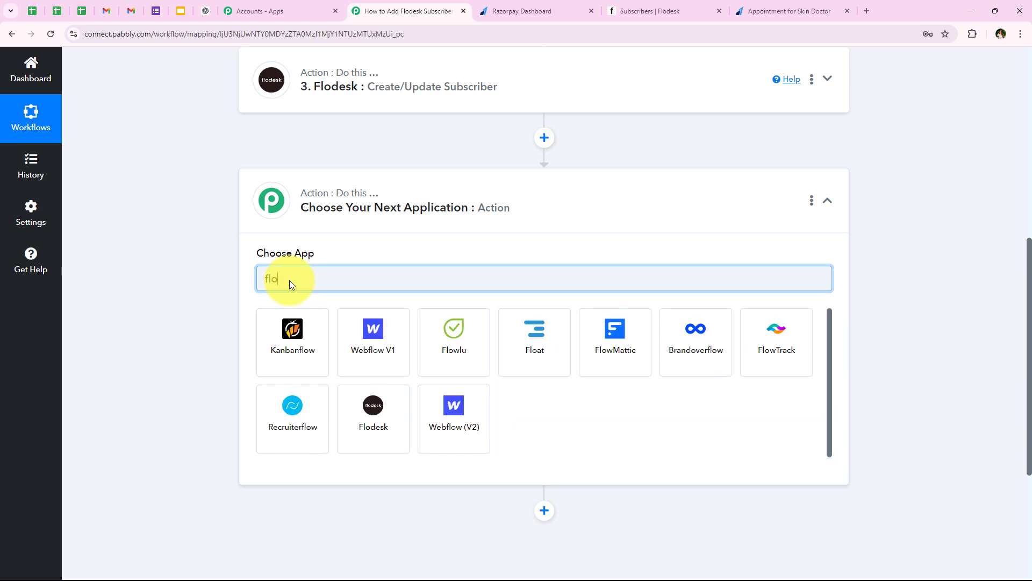
{"action": "type", "text": "desk"}
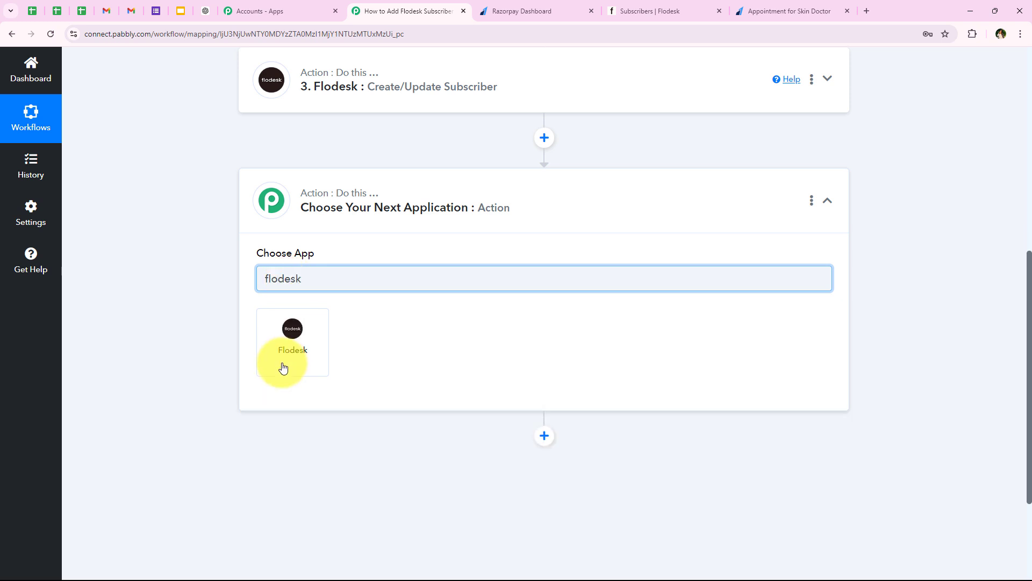
{"action": "left_click", "coordinate": [281, 364]}
{"action": "left_click", "coordinate": [270, 333]}
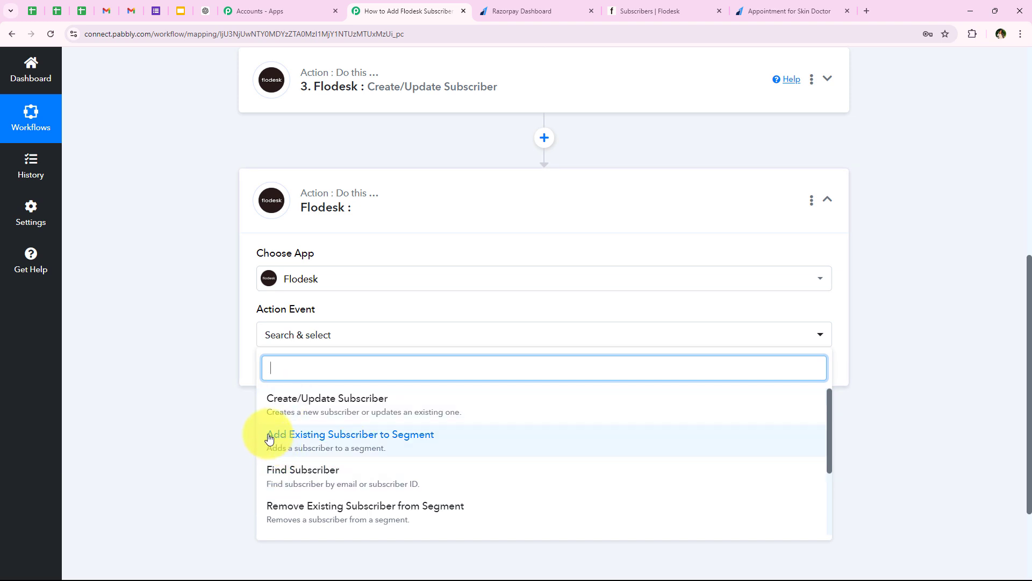
{"action": "left_click", "coordinate": [404, 441]}
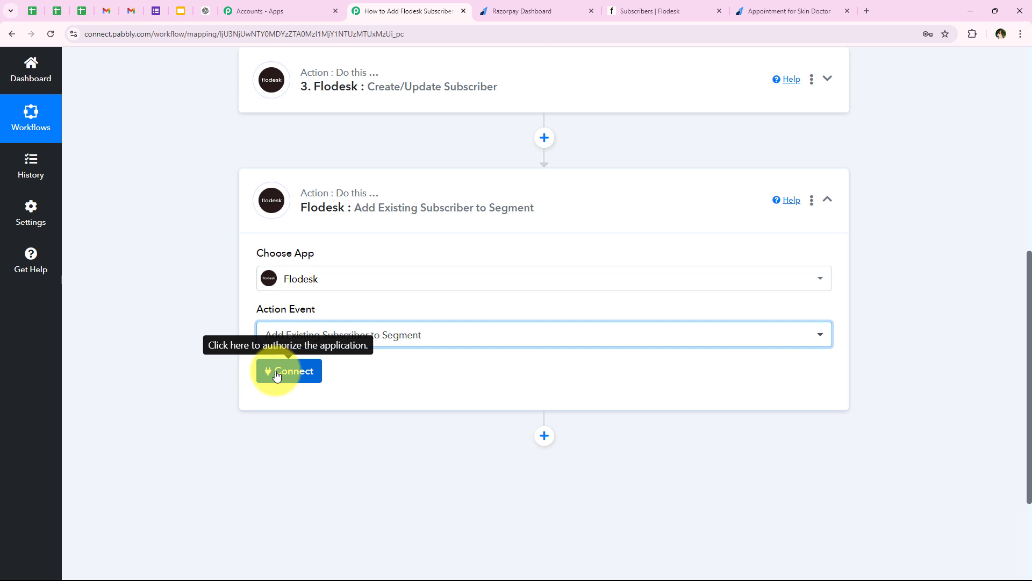
{"action": "left_click", "coordinate": [276, 372]}
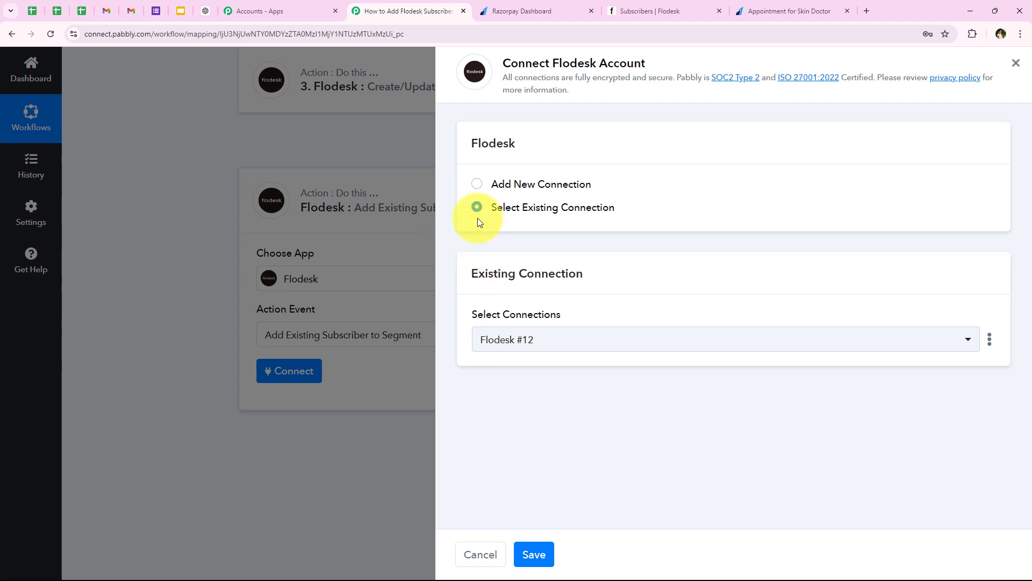
{"action": "left_click", "coordinate": [521, 558]}
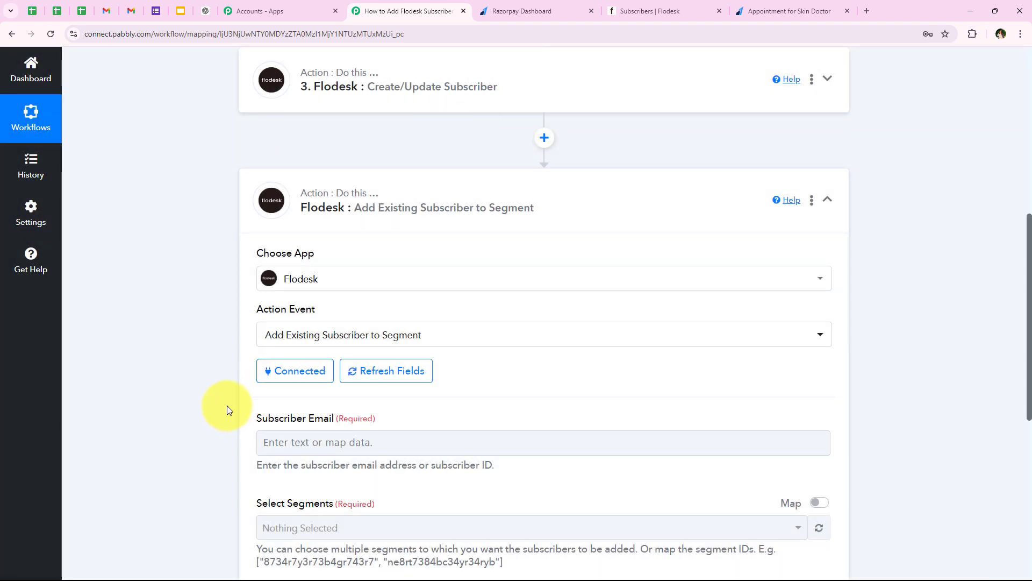
- Map Subscriber Email to the Email field from step 3, Flodesk Create/Update Subscriber
{"action": "scroll", "coordinate": [223, 418], "scroll_direction": "down", "scroll_amount": 1}
{"action": "scroll", "coordinate": [222, 415], "scroll_direction": "down", "scroll_amount": 1}
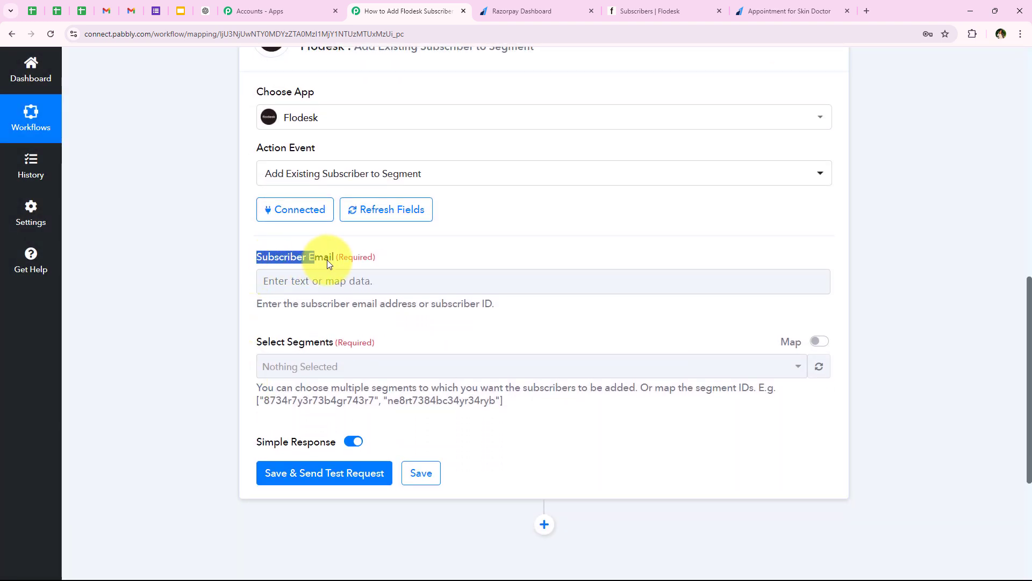
{"action": "left_click", "coordinate": [334, 280]}
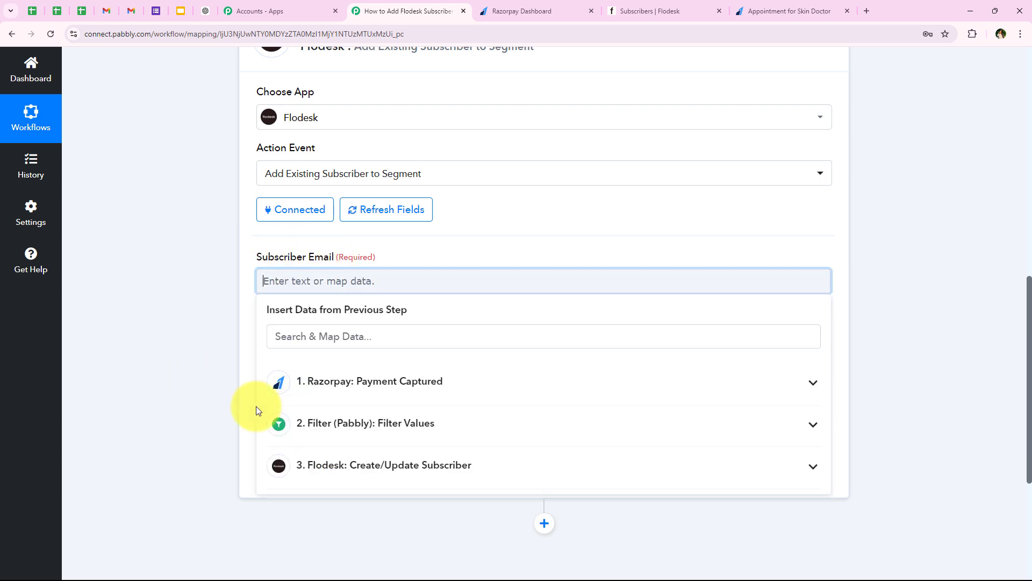
{"action": "scroll", "coordinate": [166, 440], "scroll_direction": "down", "scroll_amount": 2}
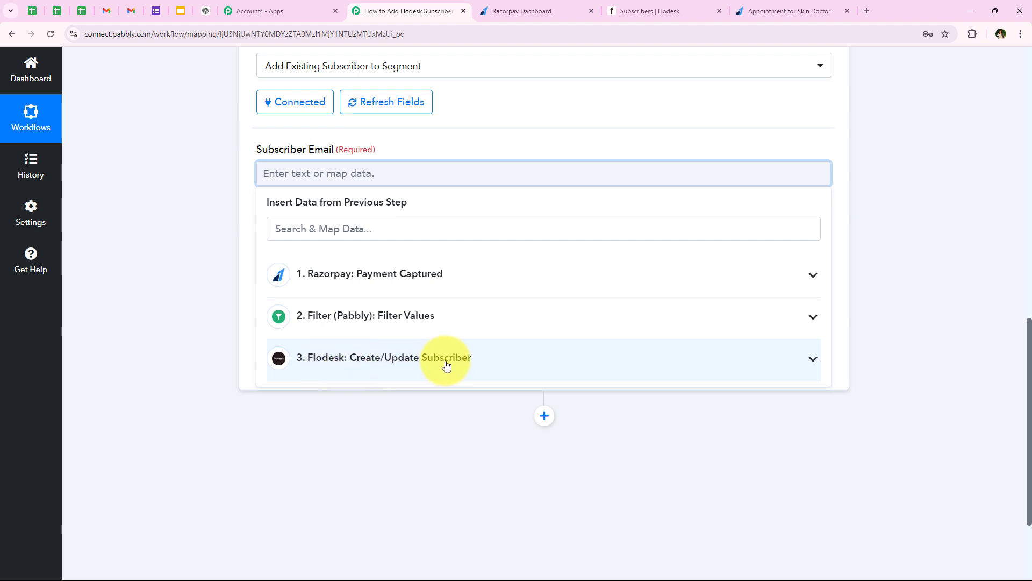
{"action": "left_click", "coordinate": [399, 363]}
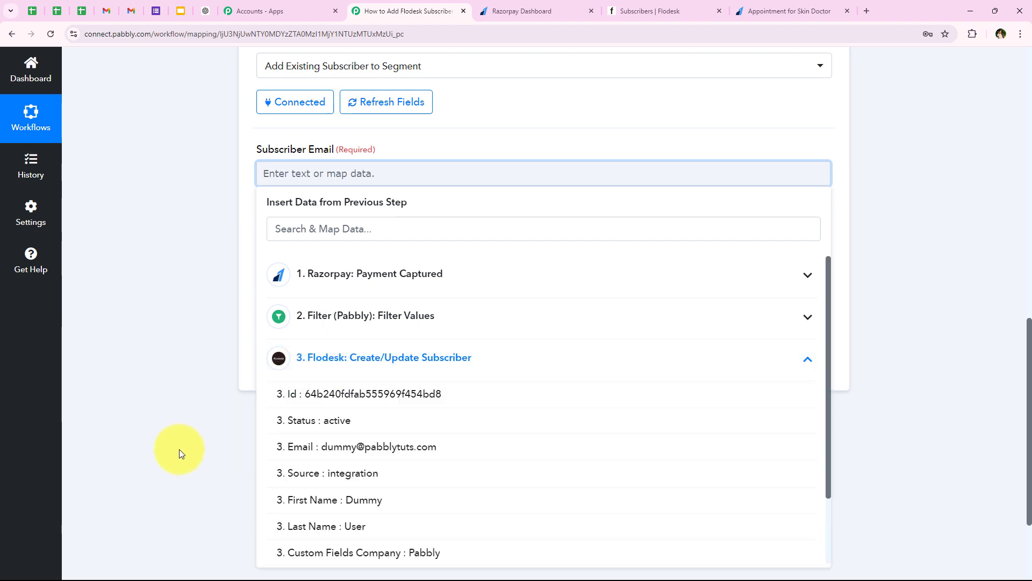
{"action": "left_click", "coordinate": [504, 453]}
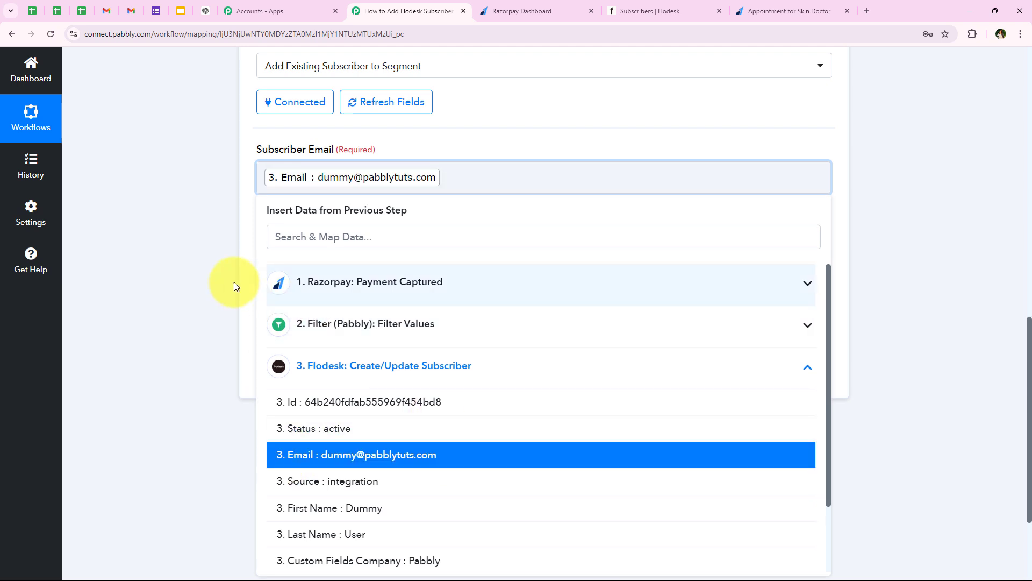
{"action": "left_click", "coordinate": [190, 270]}
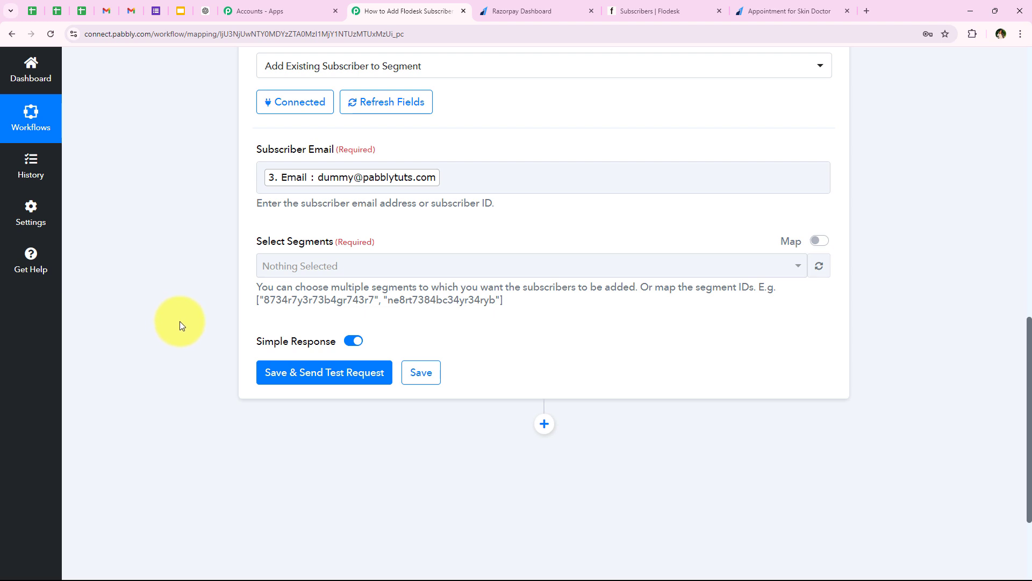
- Check Flodesk's existing segments before filling in the Select Segments field
{"action": "left_click_drag", "start_coordinate": [253, 243], "coordinate": [333, 248]}
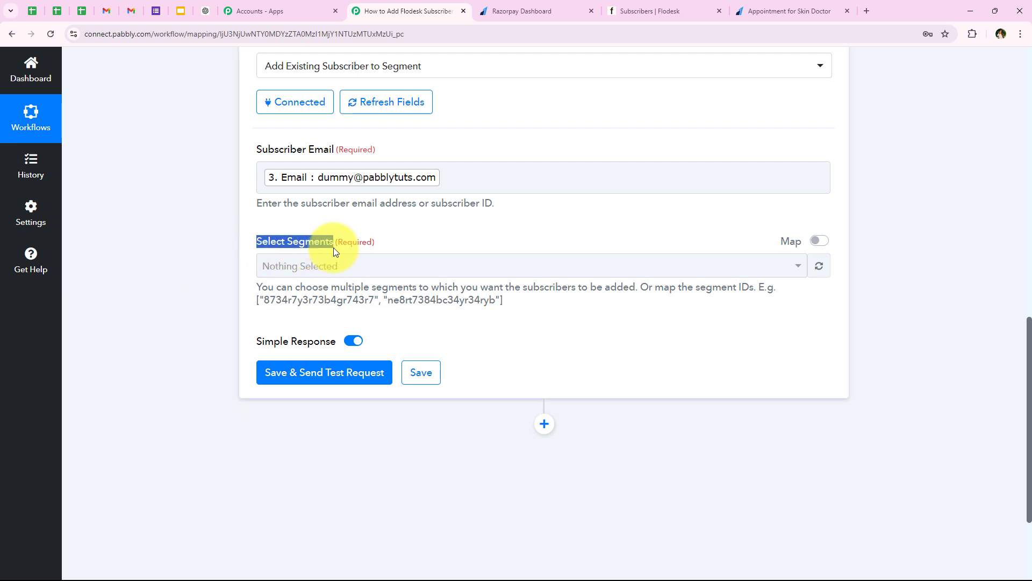
{"action": "left_click", "coordinate": [186, 266]}
{"action": "left_click", "coordinate": [638, 11]}
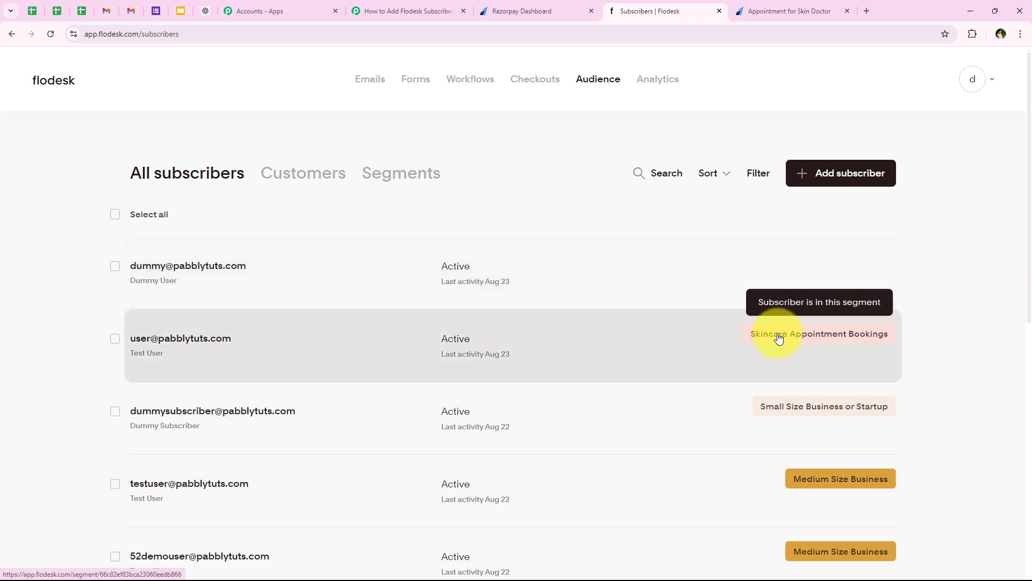
{"action": "left_click", "coordinate": [405, 11]}
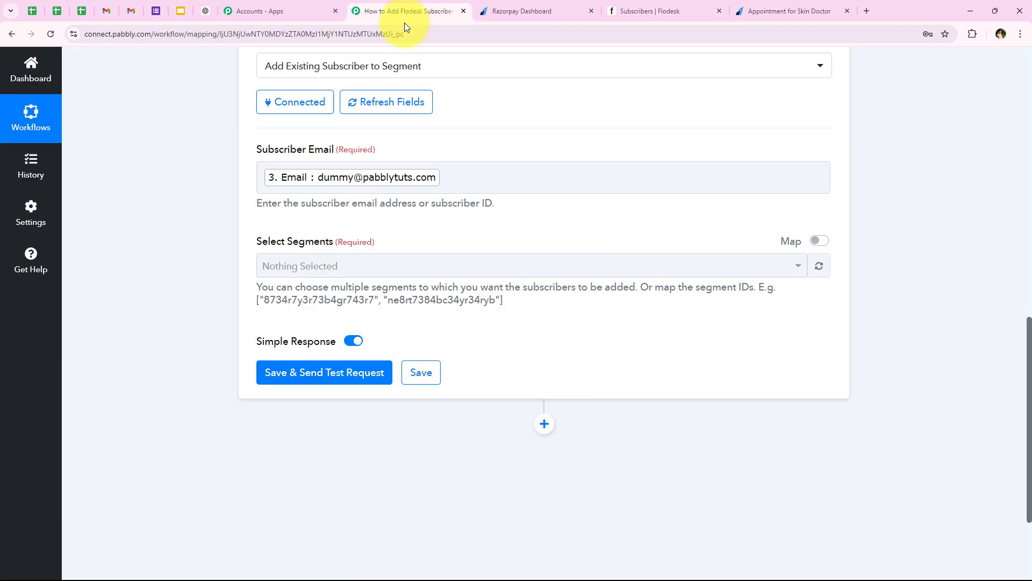
- Choose Skincare Appointment Bookings in the Select Segments field
{"action": "left_click", "coordinate": [283, 260]}
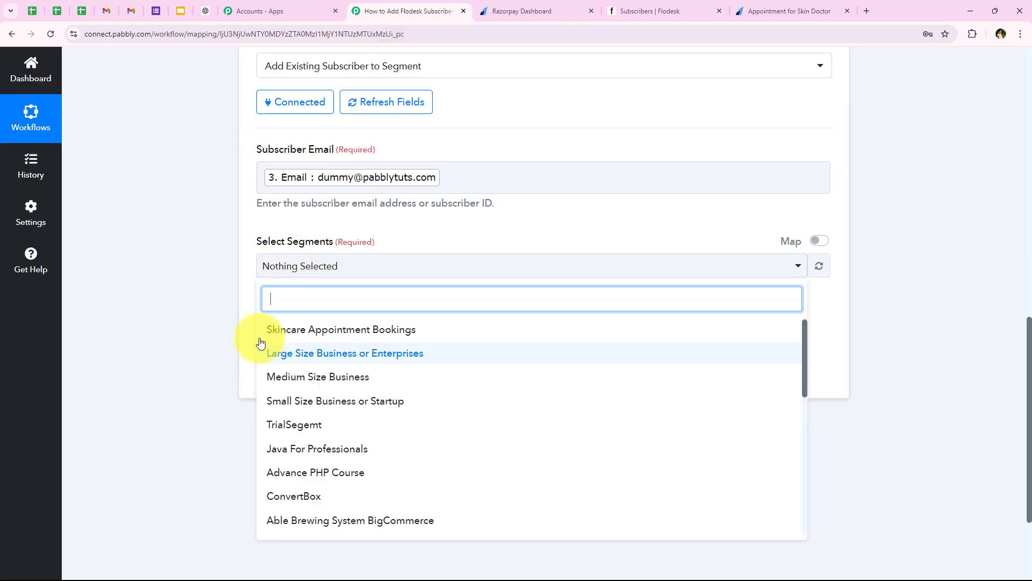
{"action": "left_click", "coordinate": [481, 331]}
{"action": "left_click", "coordinate": [134, 299]}
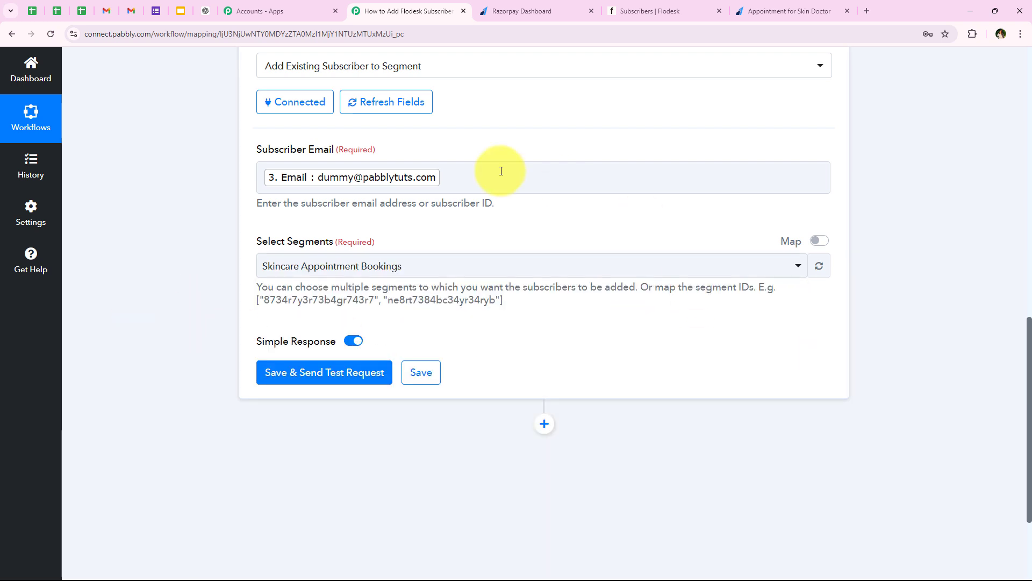
- Save the step, send a test request, and review the successful response
{"action": "left_click", "coordinate": [328, 373]}
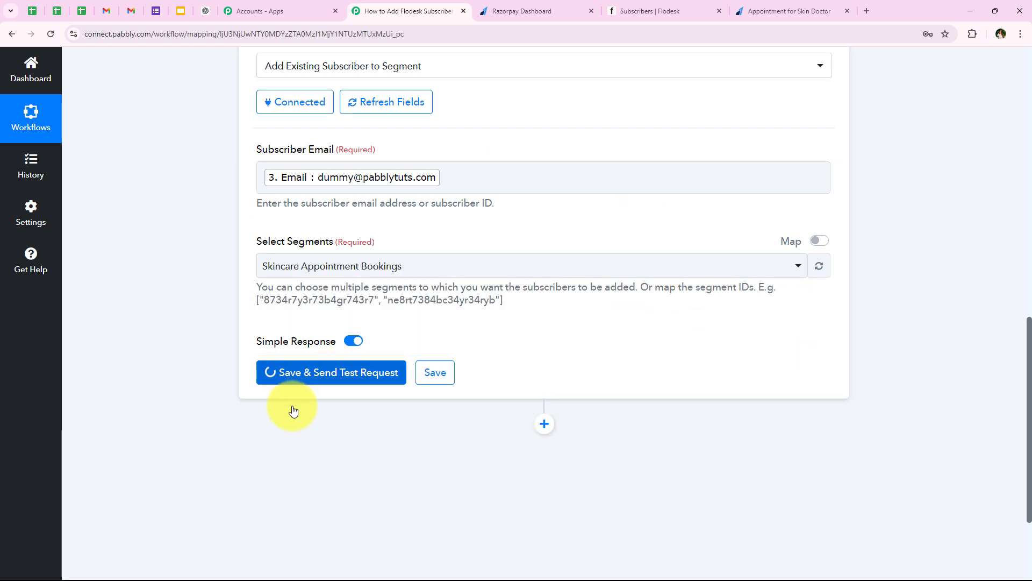
{"action": "mouse_move", "coordinate": [293, 342]}
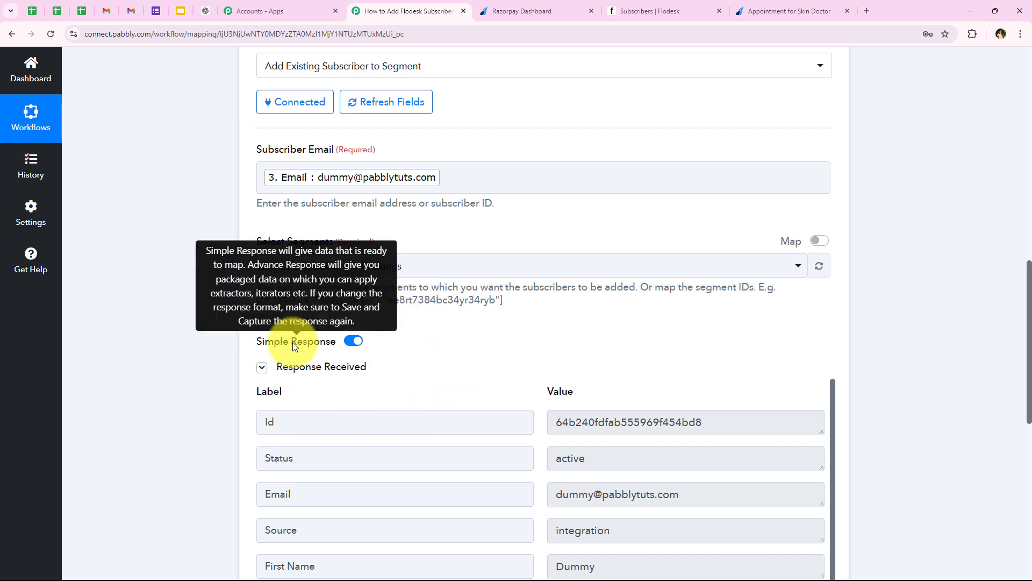
{"action": "scroll", "coordinate": [293, 342], "scroll_direction": "down", "scroll_amount": 1}
{"action": "scroll", "coordinate": [305, 331], "scroll_direction": "down", "scroll_amount": 1}
{"action": "scroll", "coordinate": [243, 332], "scroll_direction": "up", "scroll_amount": 1}
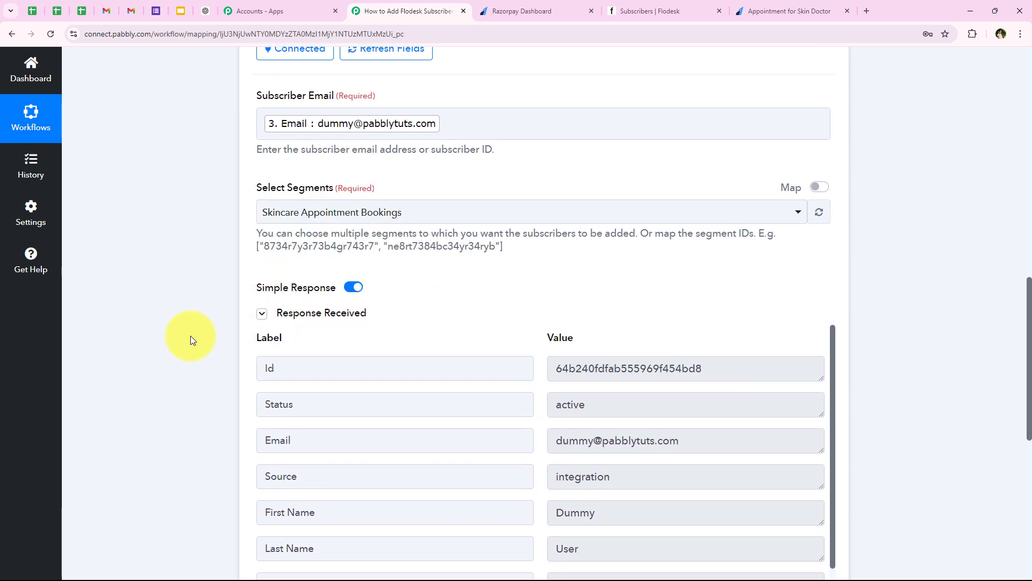
{"action": "scroll", "coordinate": [214, 272], "scroll_direction": "down", "scroll_amount": 1}
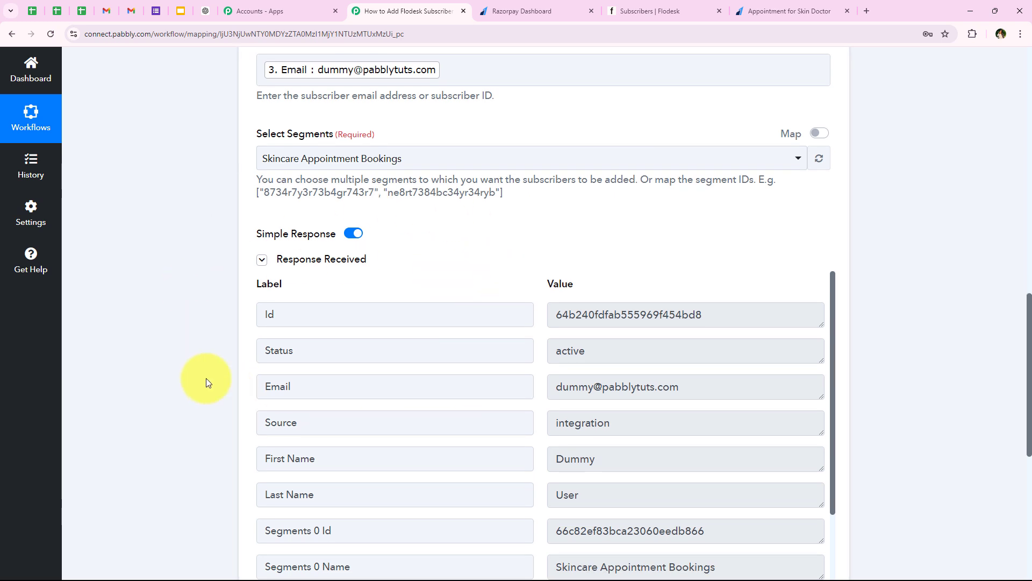
{"action": "scroll", "coordinate": [203, 320], "scroll_direction": "up", "scroll_amount": 8}
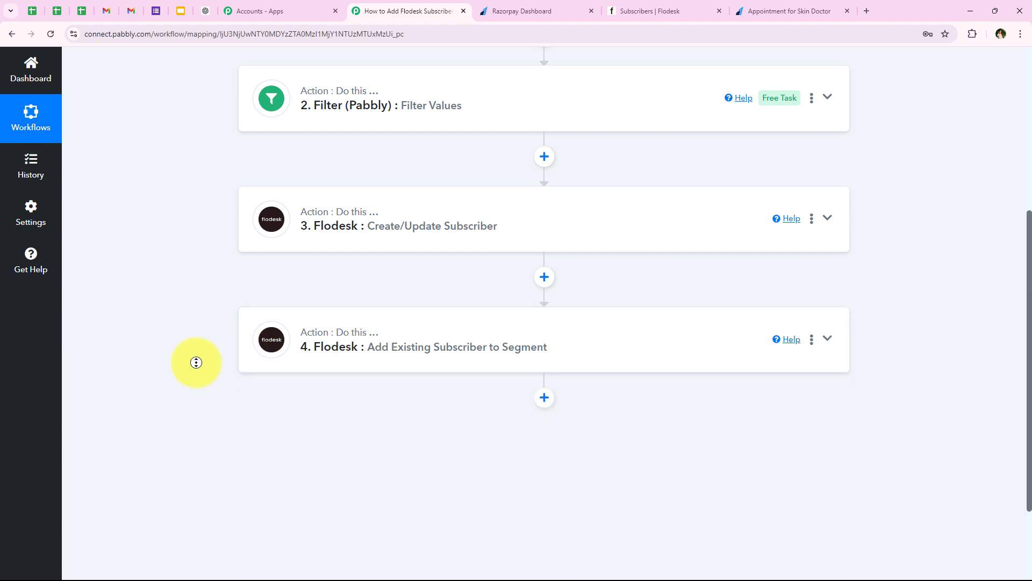
{"action": "scroll", "coordinate": [196, 363], "scroll_direction": "up", "scroll_amount": 6}
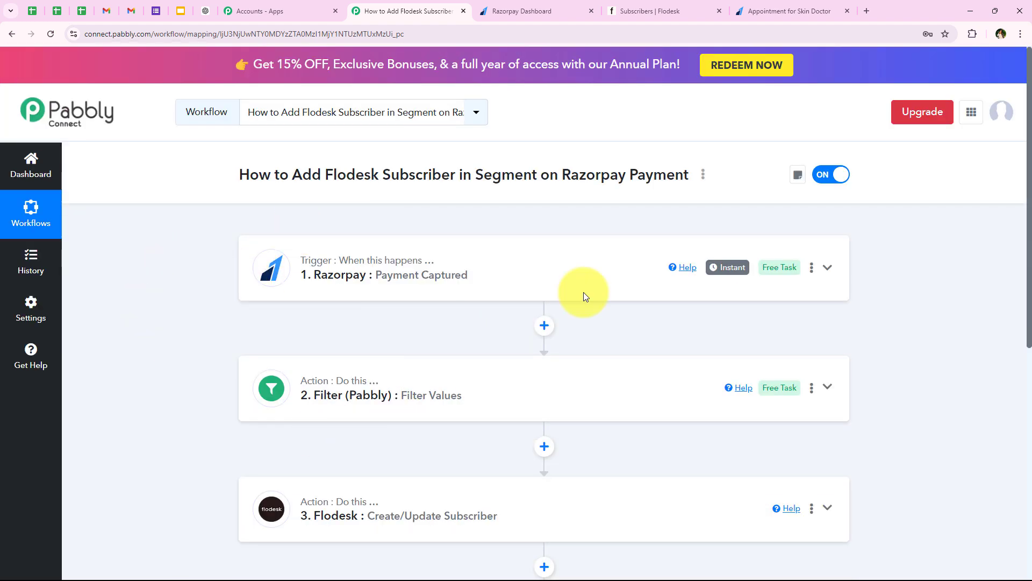
{"action": "left_click", "coordinate": [629, 8]}
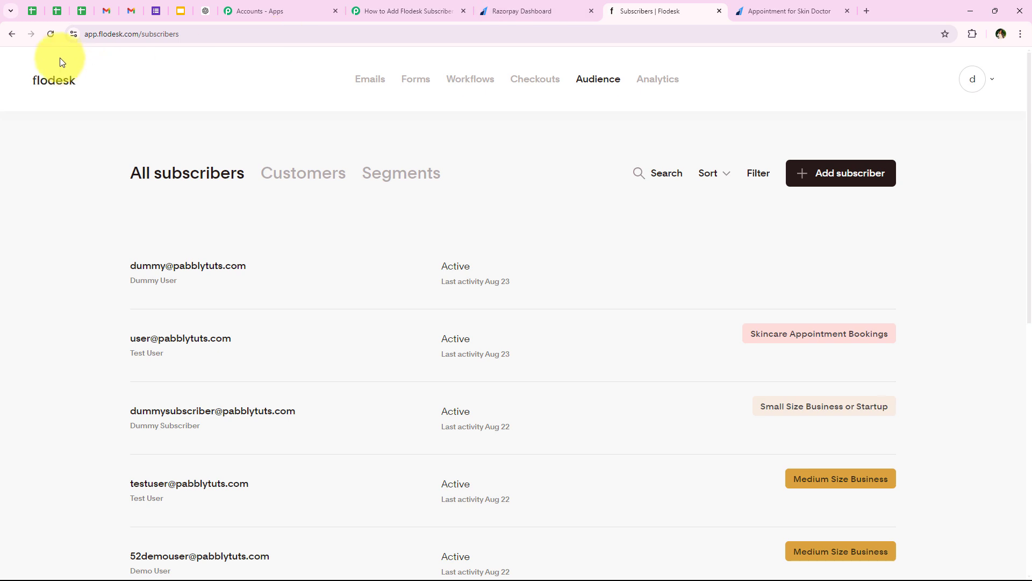
- Confirm that the Skincare Appointment Bookings segment lists two subscribers, then return to the workflow
{"action": "left_click", "coordinate": [404, 172]}
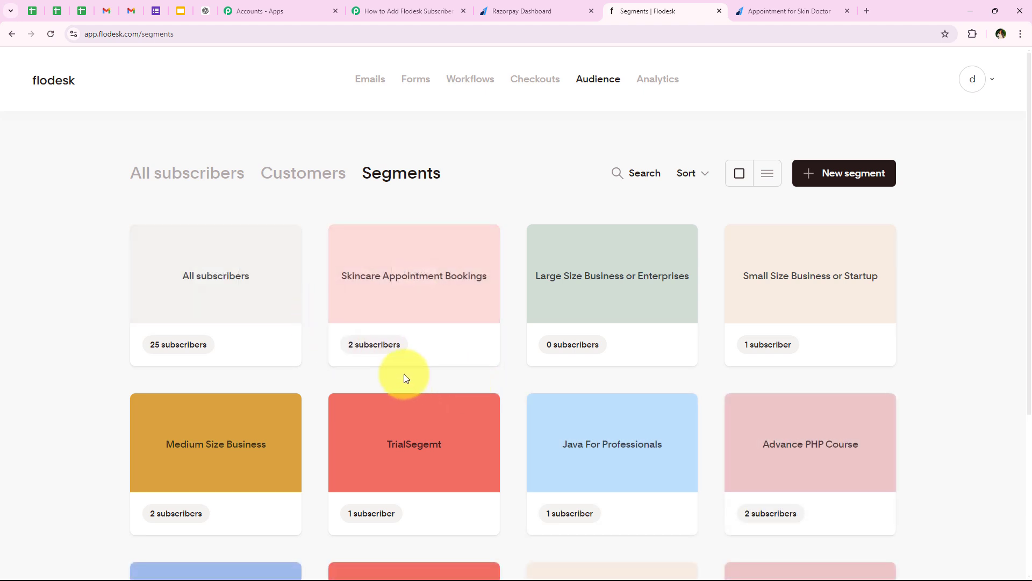
{"action": "left_click", "coordinate": [413, 274]}
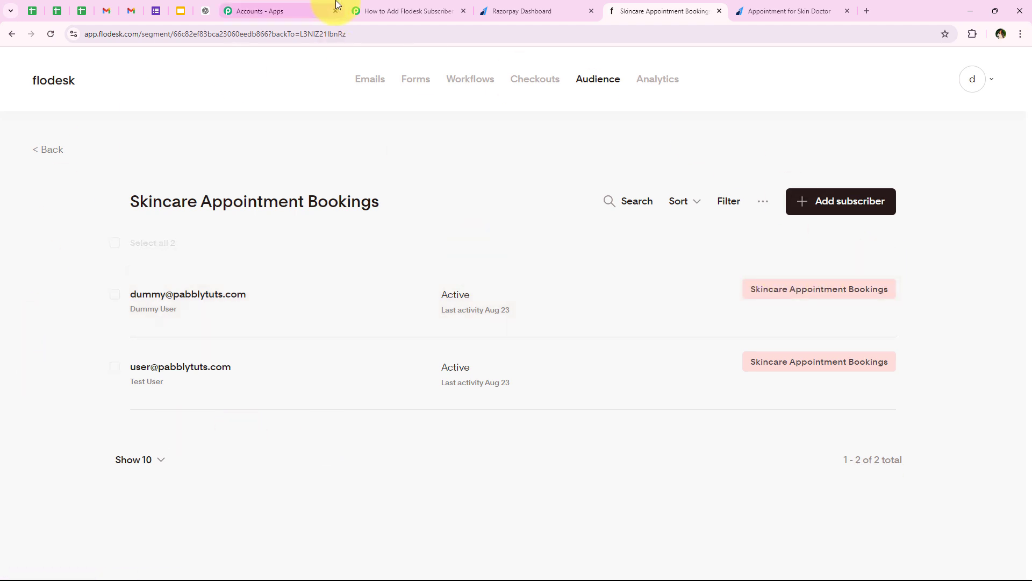
{"action": "left_click", "coordinate": [371, 10]}
{"action": "scroll", "coordinate": [170, 306], "scroll_direction": "down", "scroll_amount": 2}
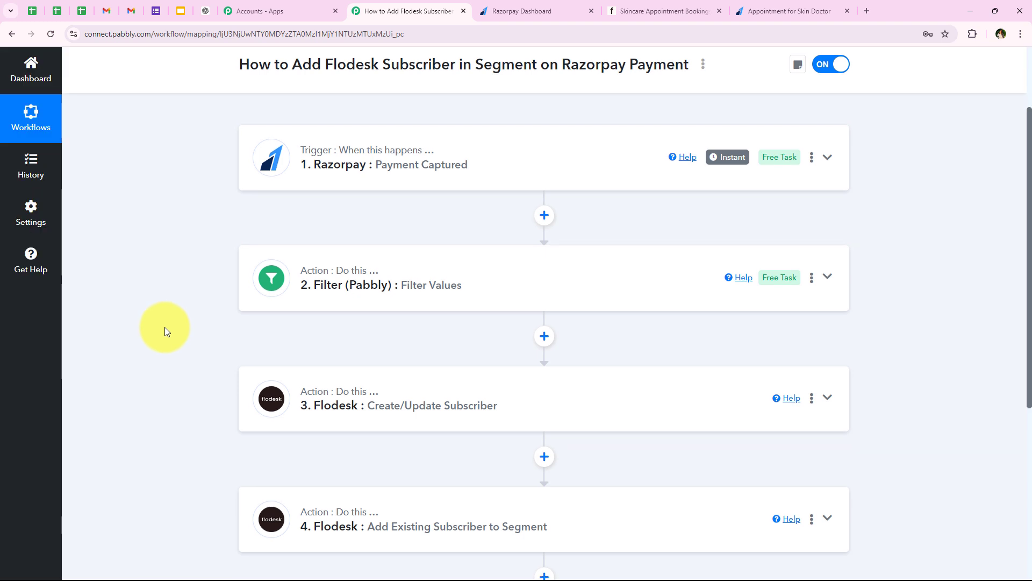
{"action": "scroll", "coordinate": [164, 327], "scroll_direction": "up", "scroll_amount": 1}
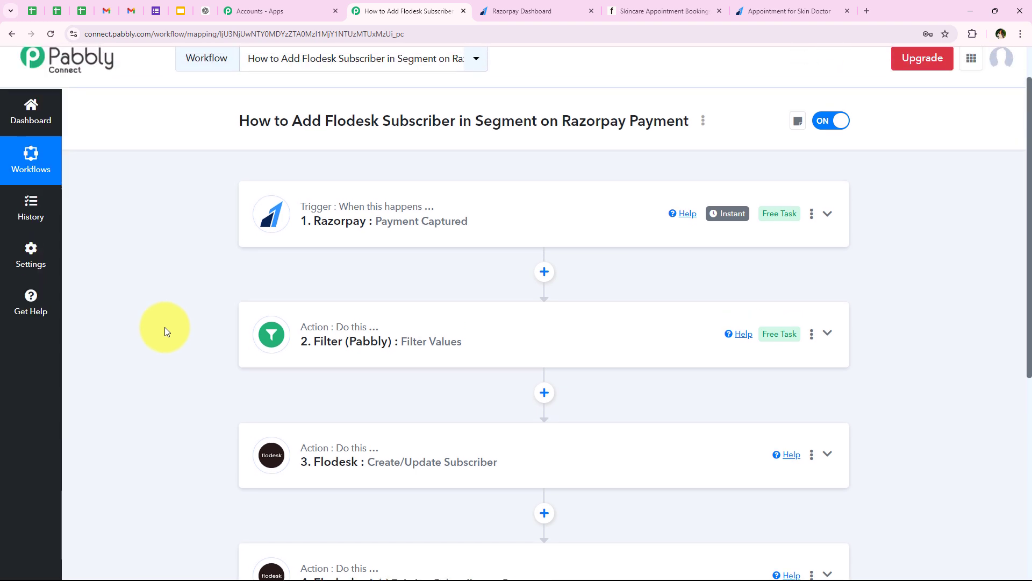
{"action": "scroll", "coordinate": [165, 327], "scroll_direction": "up", "scroll_amount": 1}
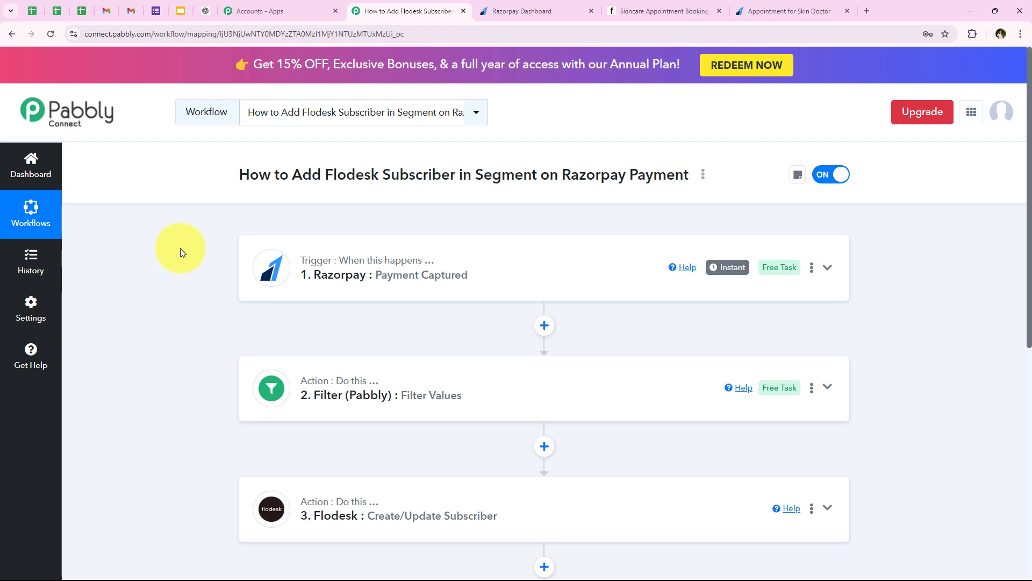
- Copy the Appointment for Skin Doctor page URL and load it in a new tab
{"action": "left_click", "coordinate": [559, 4]}
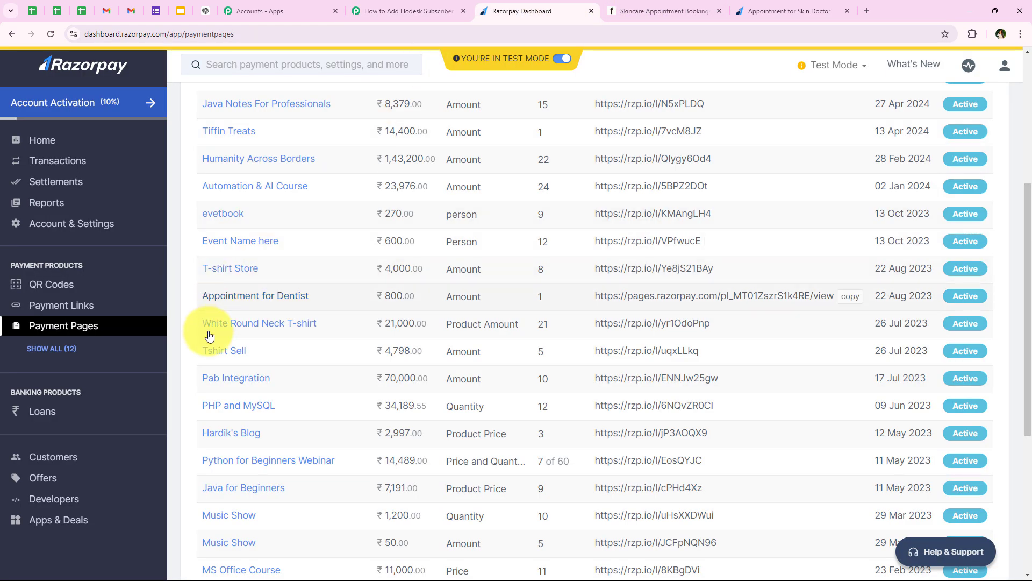
{"action": "scroll", "coordinate": [220, 376], "scroll_direction": "down", "scroll_amount": 2}
{"action": "left_click", "coordinate": [258, 410]}
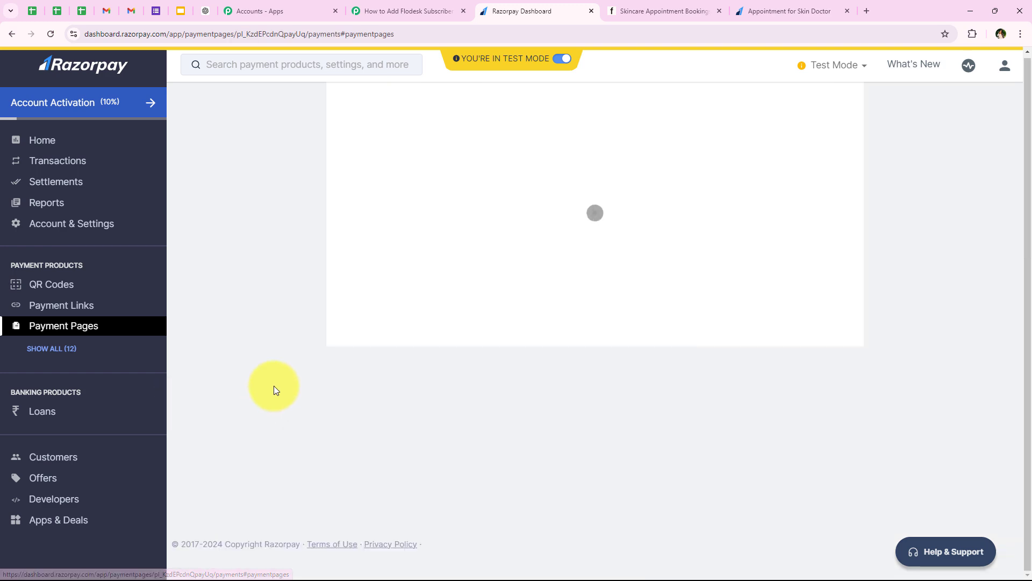
{"action": "scroll", "coordinate": [392, 330], "scroll_direction": "down", "scroll_amount": 1}
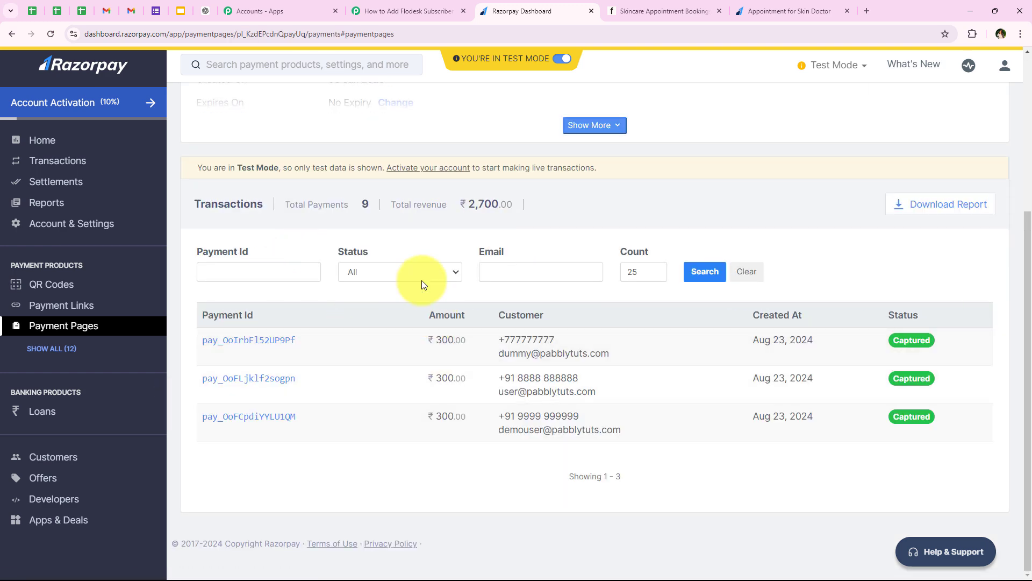
{"action": "scroll", "coordinate": [270, 192], "scroll_direction": "up", "scroll_amount": 4}
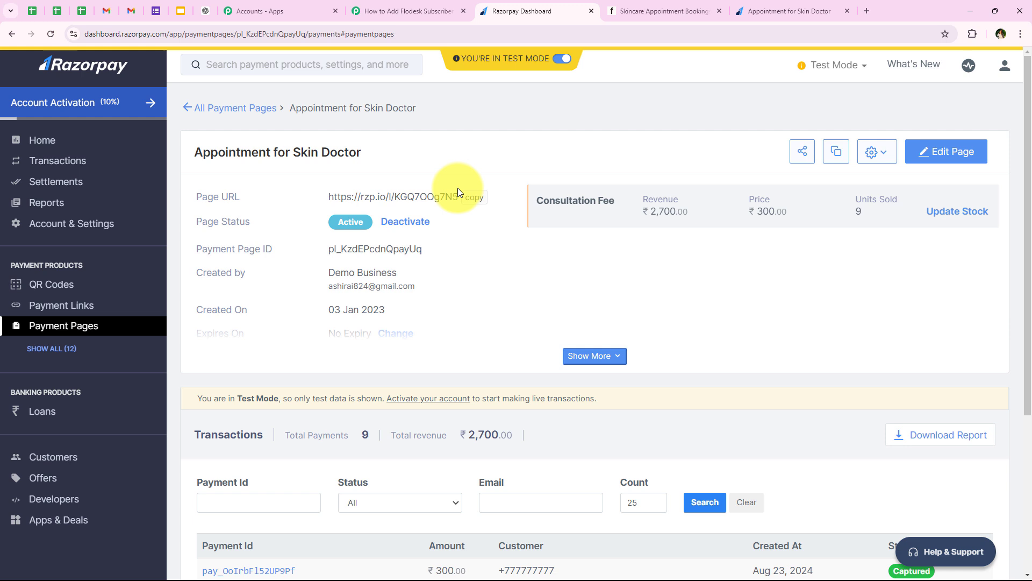
{"action": "left_click", "coordinate": [474, 197]}
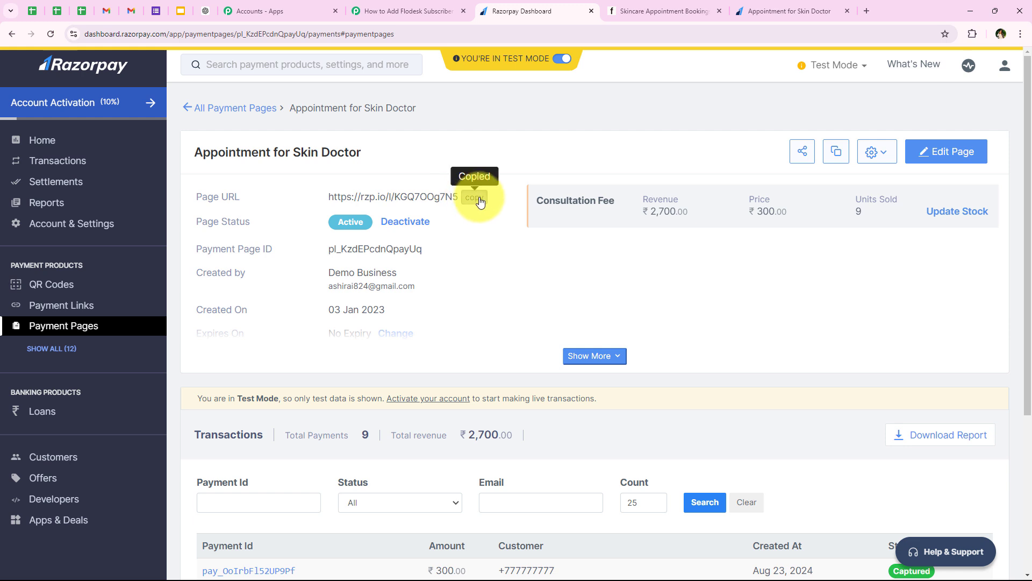
{"action": "left_click", "coordinate": [865, 11]}
{"action": "key", "text": "ctrl+v"}
{"action": "key", "text": "Return"}
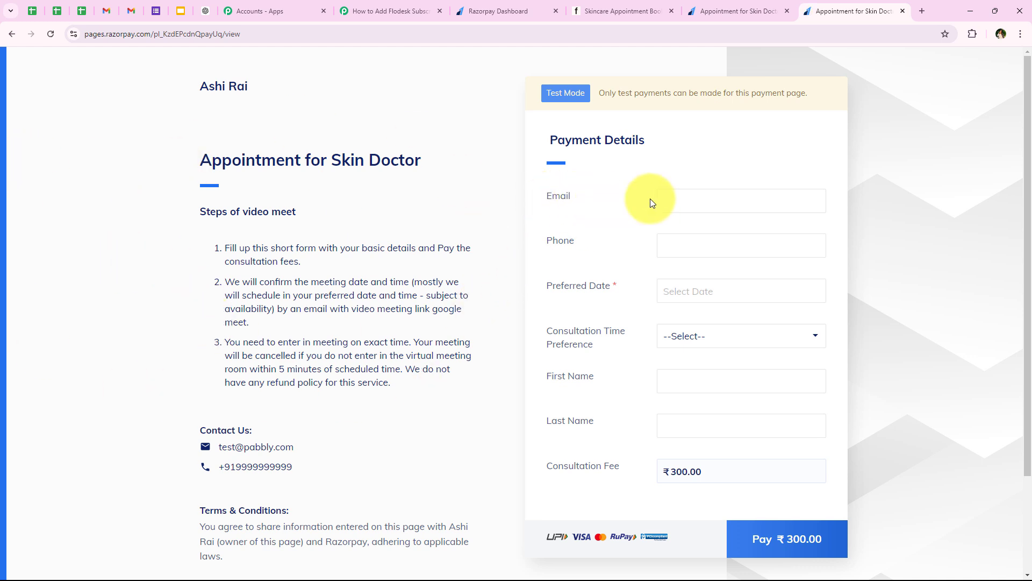
- Autofill the test payer's email and correct the phone number
{"action": "left_click", "coordinate": [665, 200]}
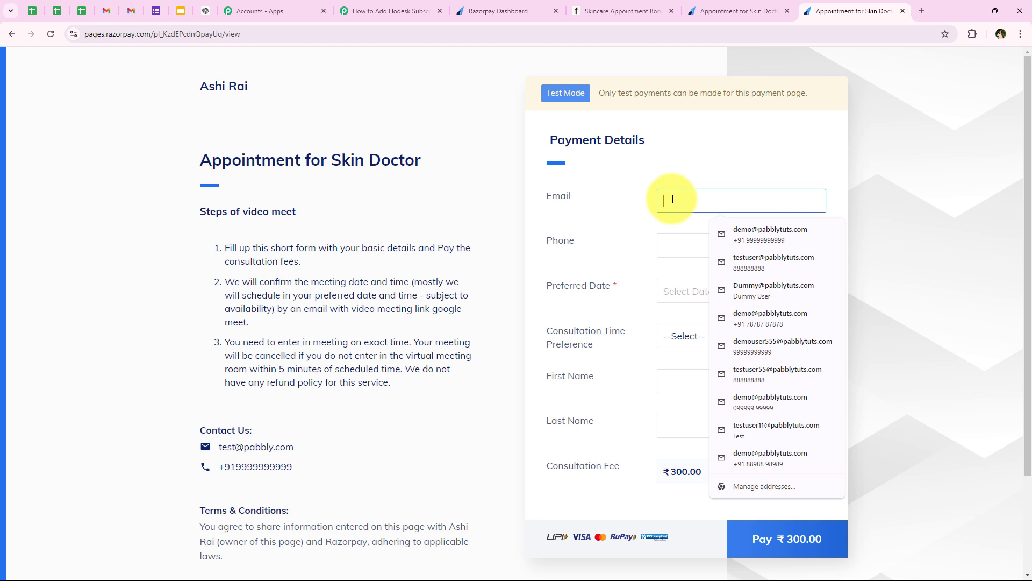
{"action": "left_click", "coordinate": [743, 375]}
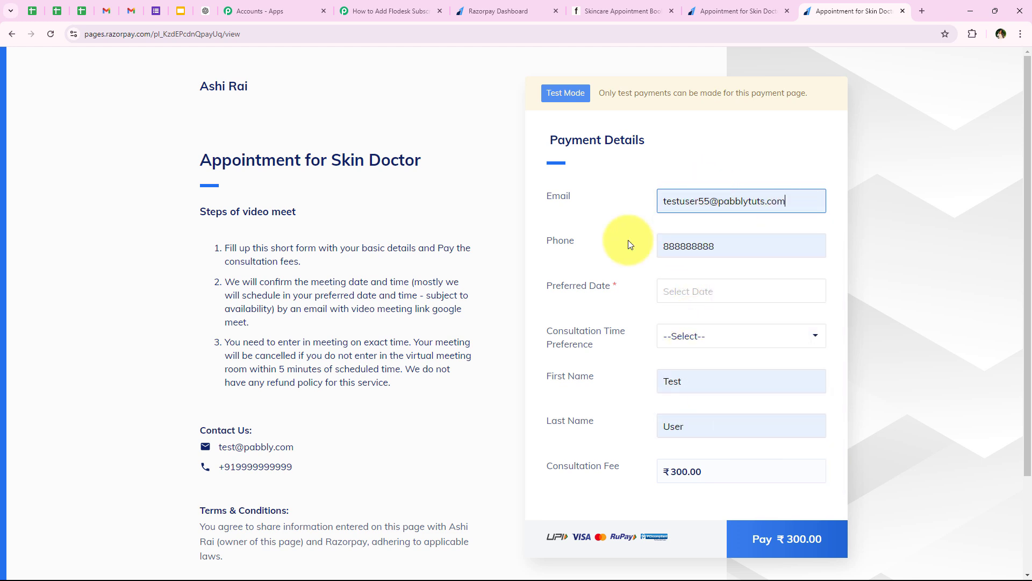
{"action": "left_click", "coordinate": [724, 252]}
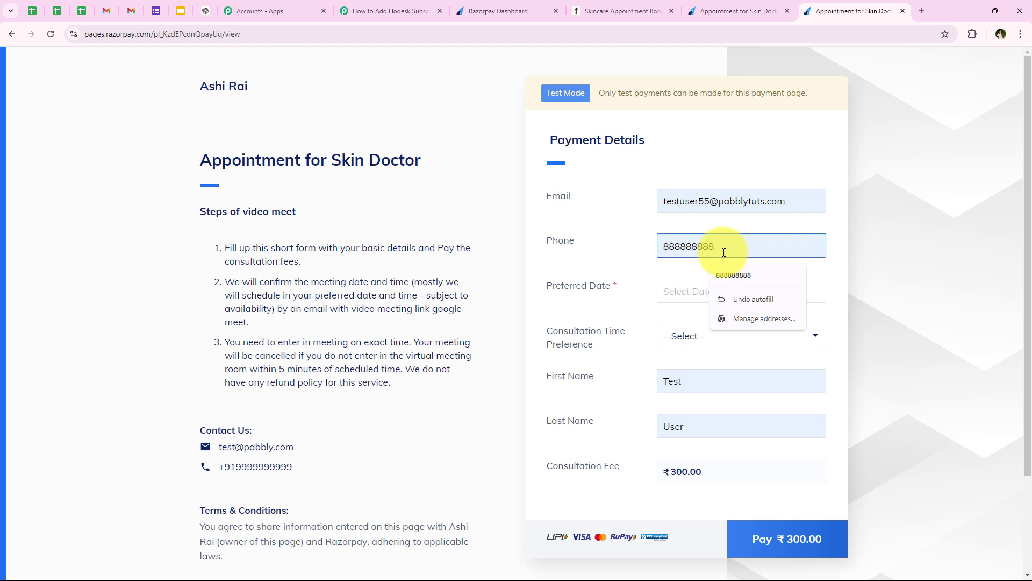
{"action": "type", "text": "8888"}
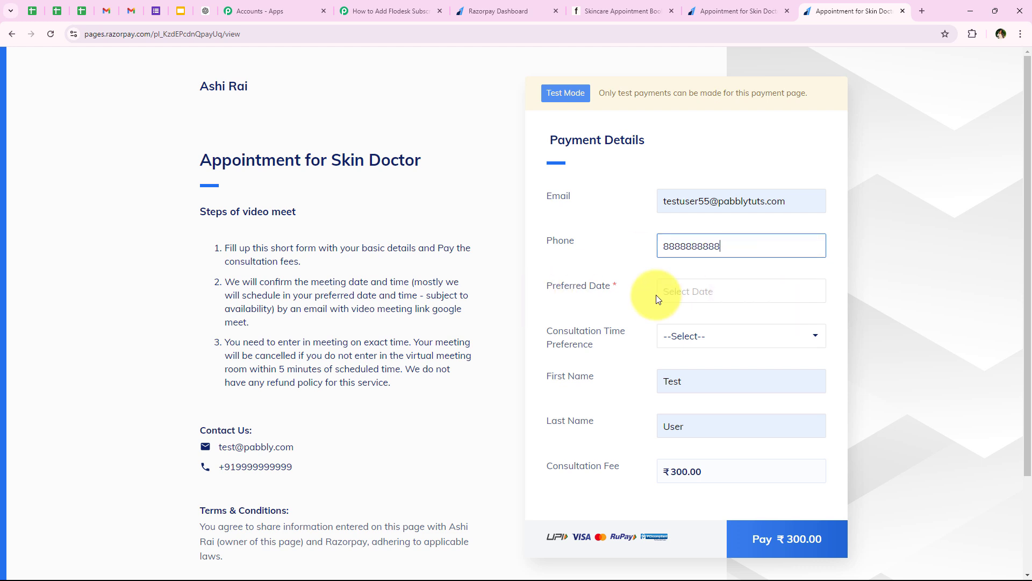
- Set the Preferred Date to 30 Aug 2024 and the time to 14:00, then pay ₹300.00
{"action": "left_click", "coordinate": [691, 299]}
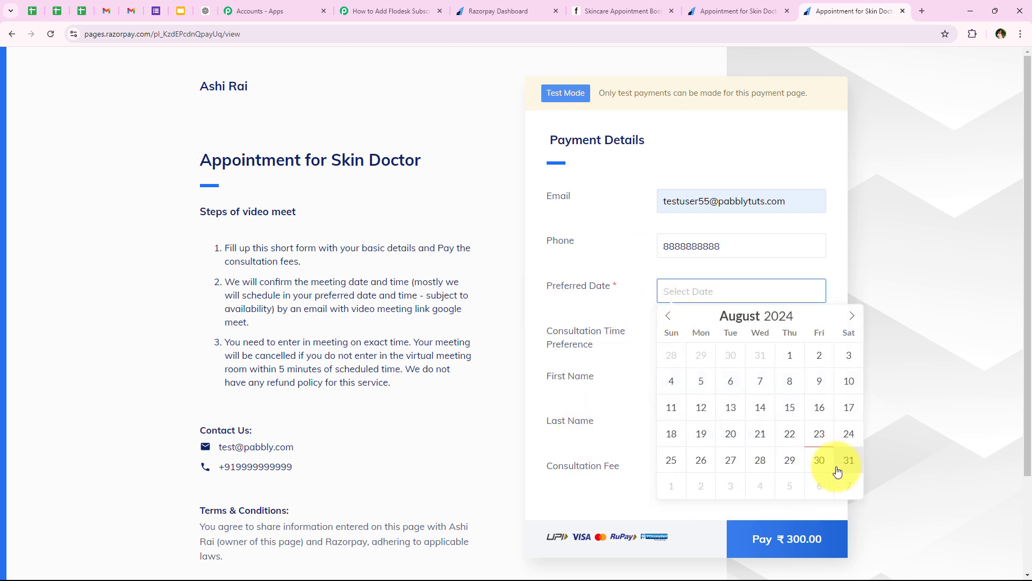
{"action": "left_click", "coordinate": [819, 460]}
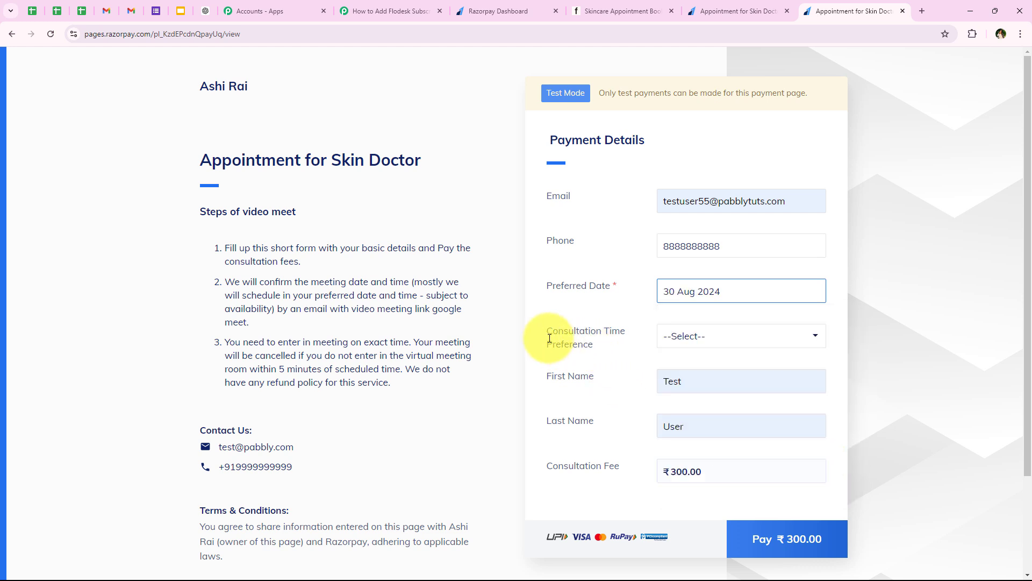
{"action": "left_click_drag", "start_coordinate": [547, 337], "coordinate": [676, 349]}
{"action": "left_click", "coordinate": [676, 350]}
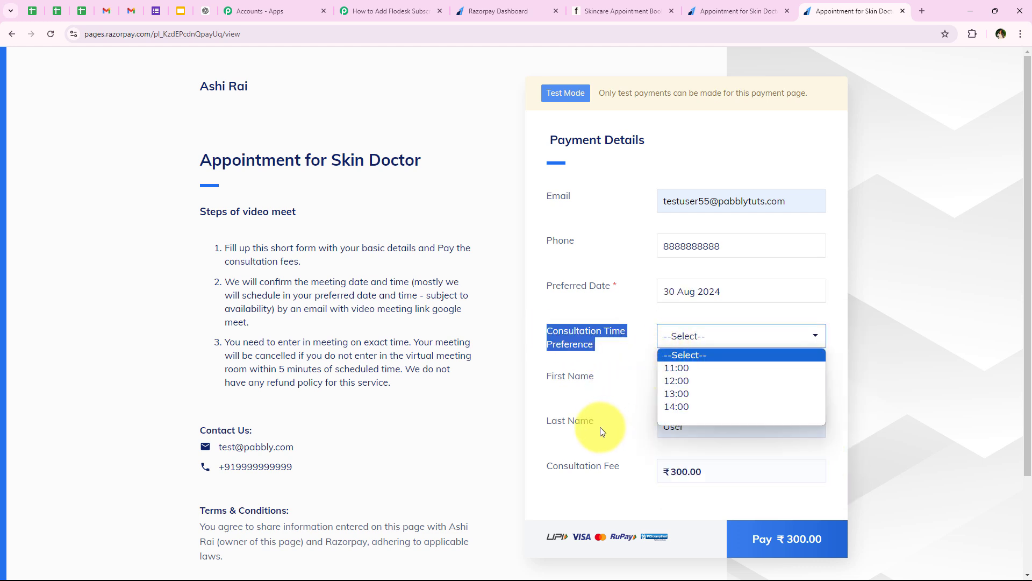
{"action": "left_click", "coordinate": [684, 408]}
{"action": "left_click", "coordinate": [541, 381]}
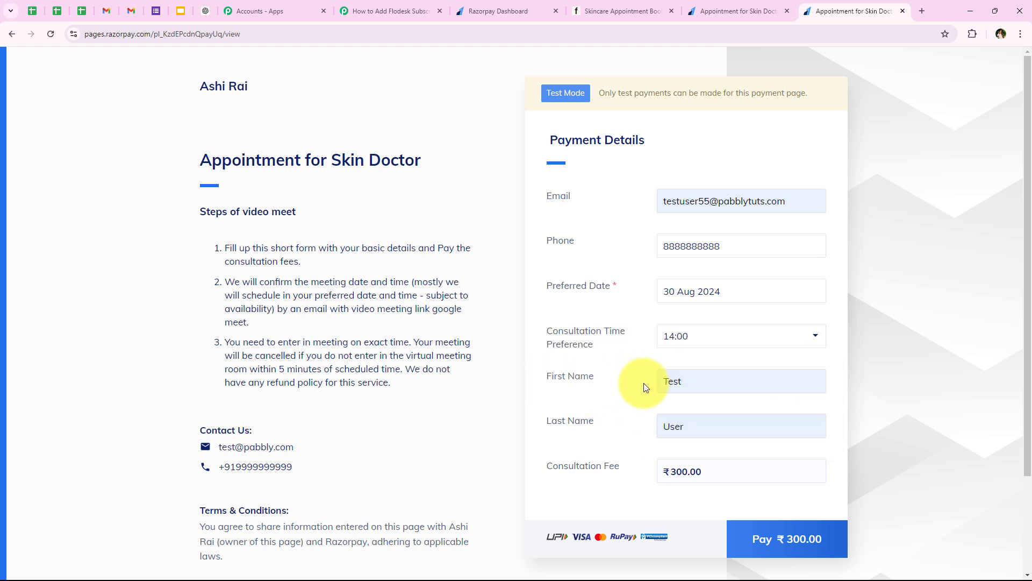
{"action": "double_click", "coordinate": [756, 426]}
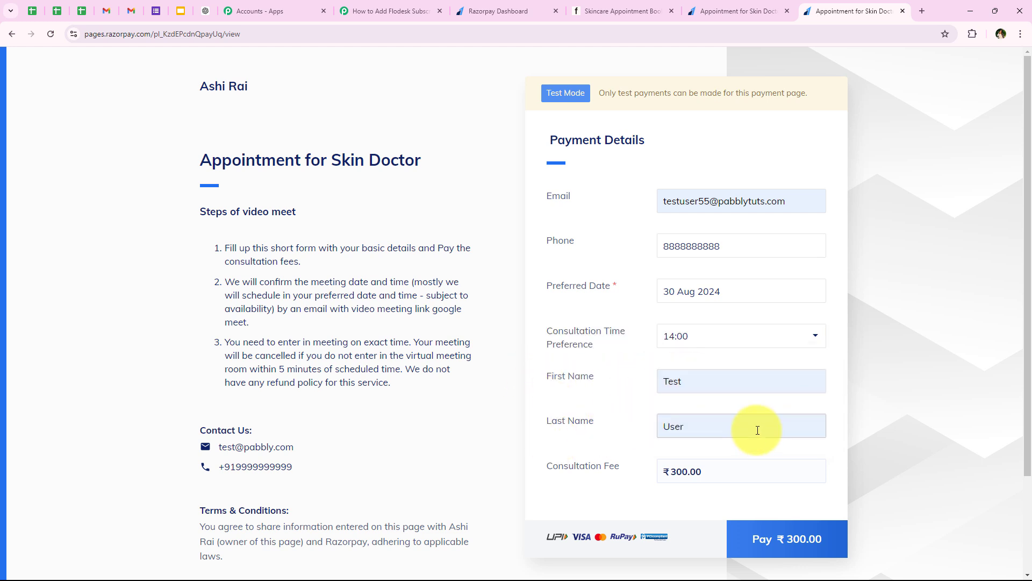
{"action": "left_click", "coordinate": [572, 431]}
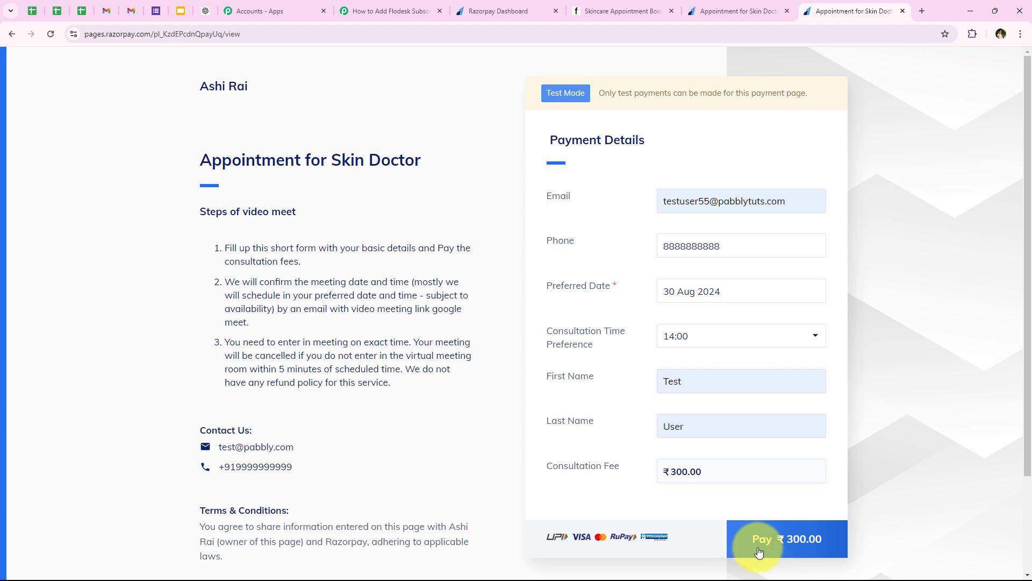
{"action": "left_click", "coordinate": [758, 553]}
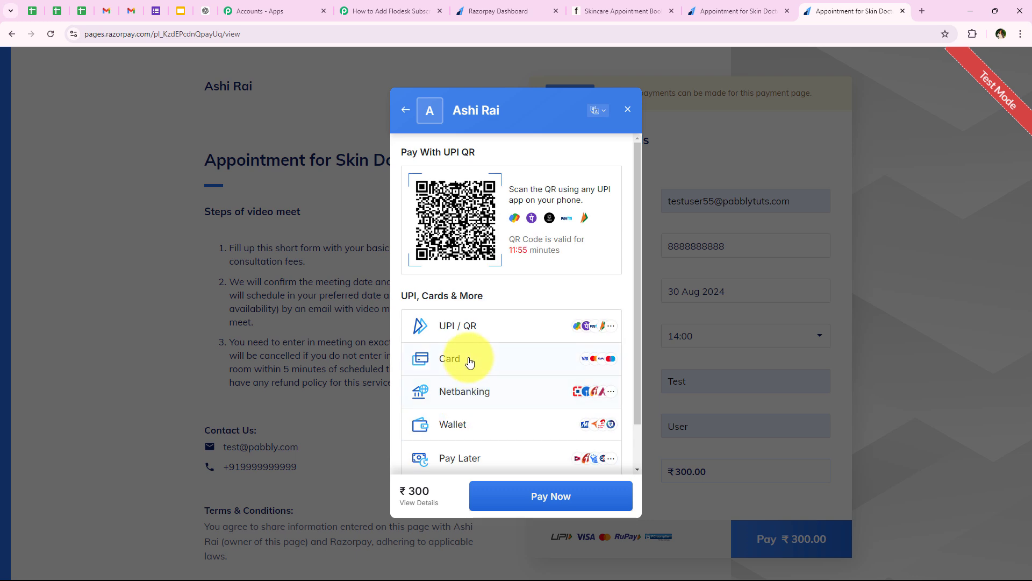
- Pay by card using the test card number, the saved name and expiry, and a CVV
{"action": "left_click", "coordinate": [469, 361]}
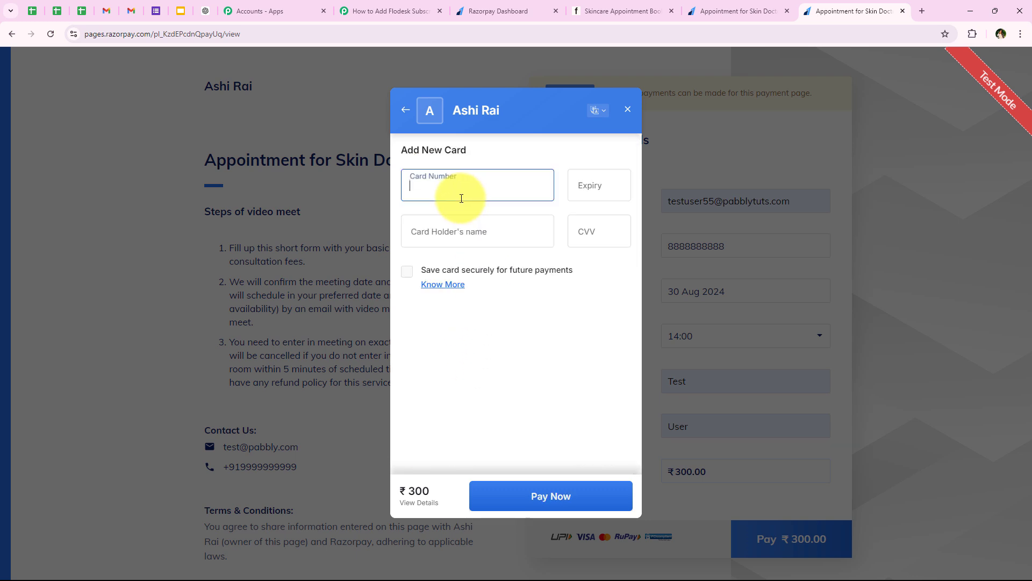
{"action": "left_click", "coordinate": [457, 194]}
{"action": "type", "text": "4111 1111 1111 1111"}
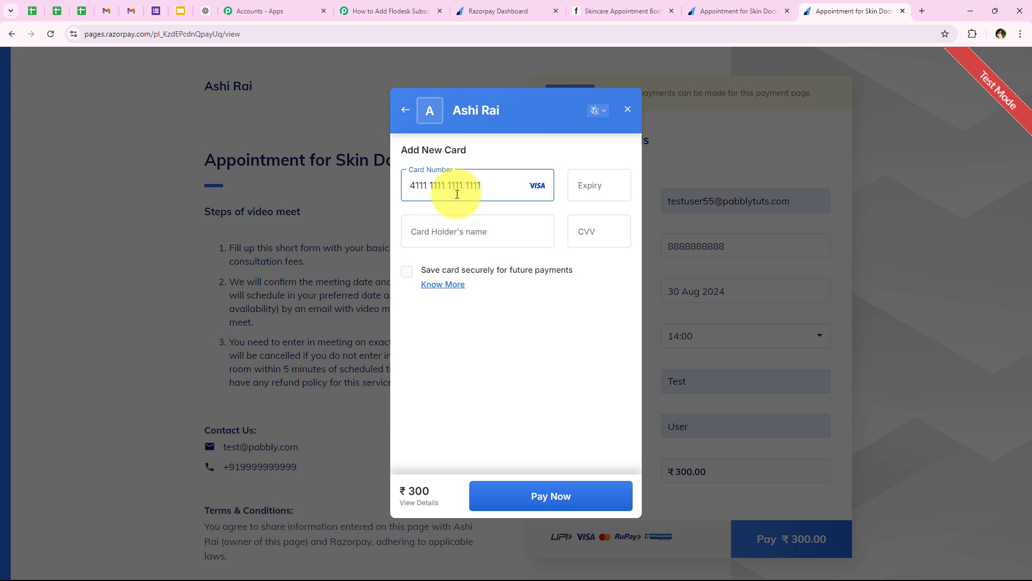
{"action": "left_click", "coordinate": [462, 225]}
{"action": "left_click", "coordinate": [493, 266]}
{"action": "left_click", "coordinate": [617, 218]}
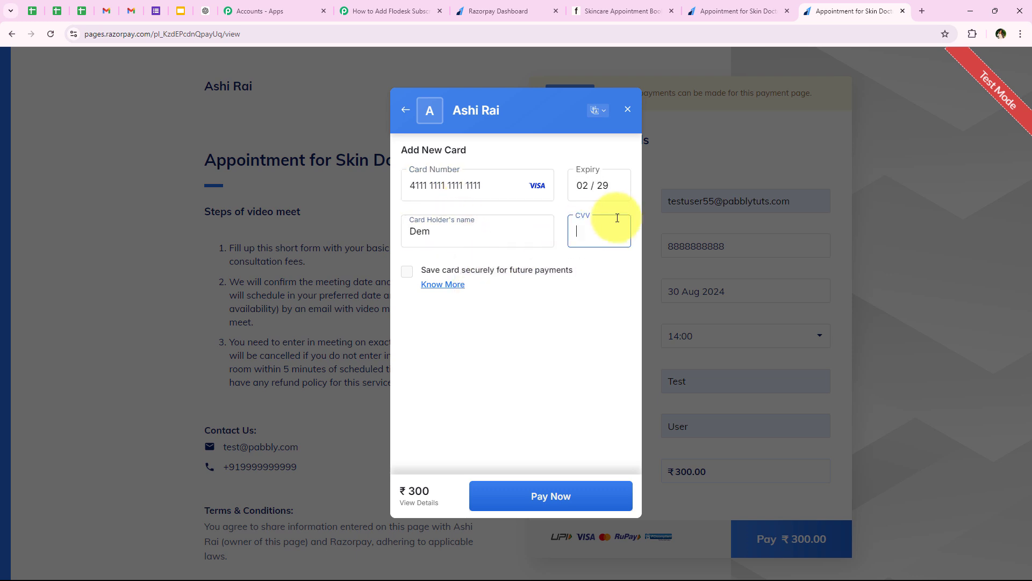
{"action": "type", "text": "123"}
{"action": "left_click", "coordinate": [528, 489]}
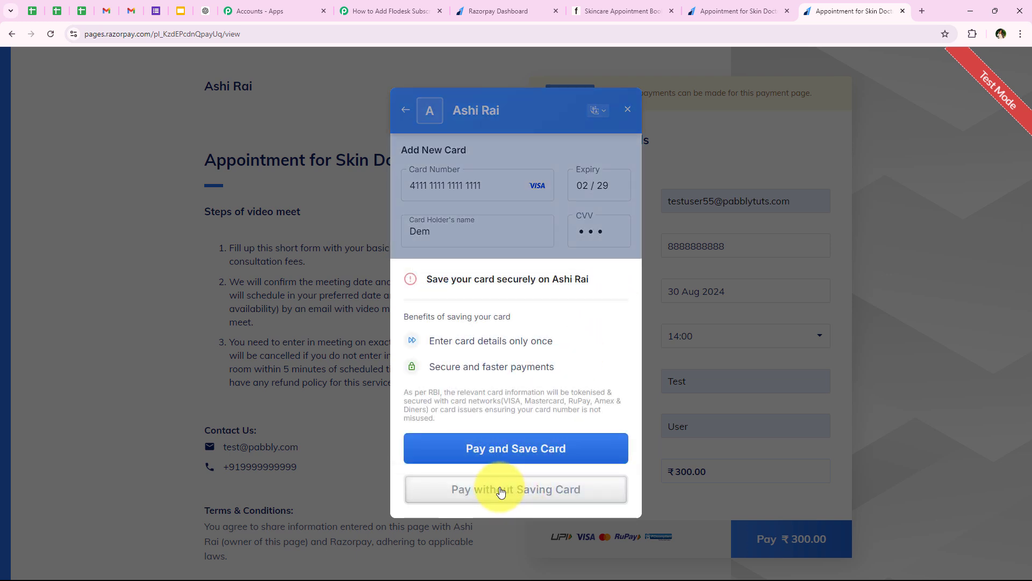
- Pay without saving the card and submit the one-time password
{"action": "left_click", "coordinate": [499, 489]}
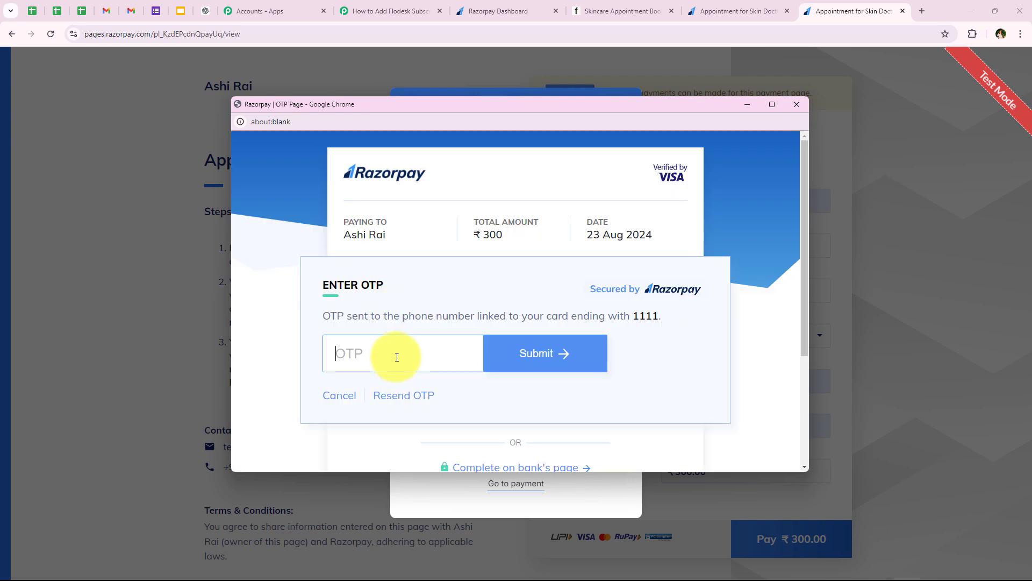
{"action": "type", "text": "6555"}
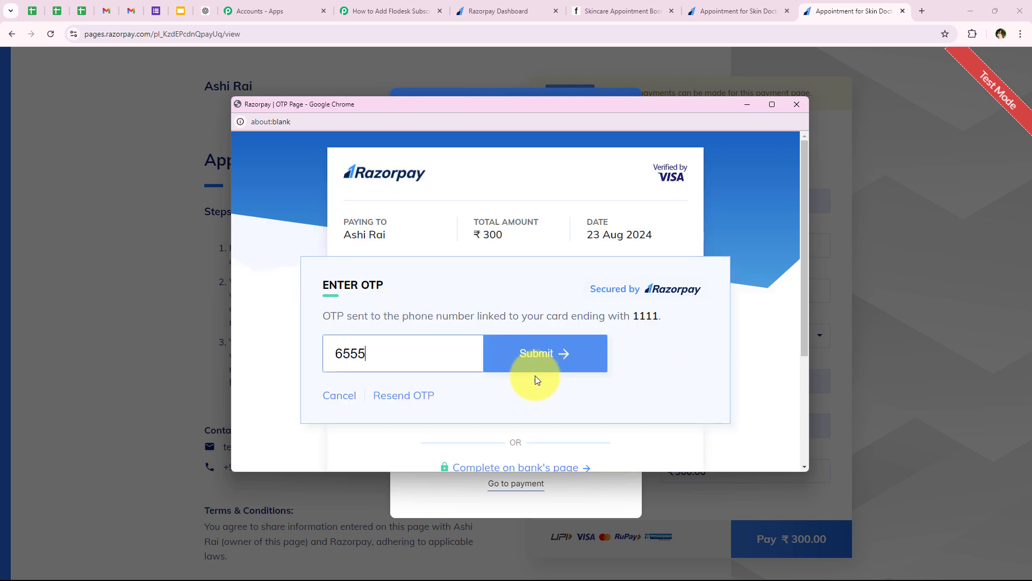
{"action": "left_click", "coordinate": [535, 376]}
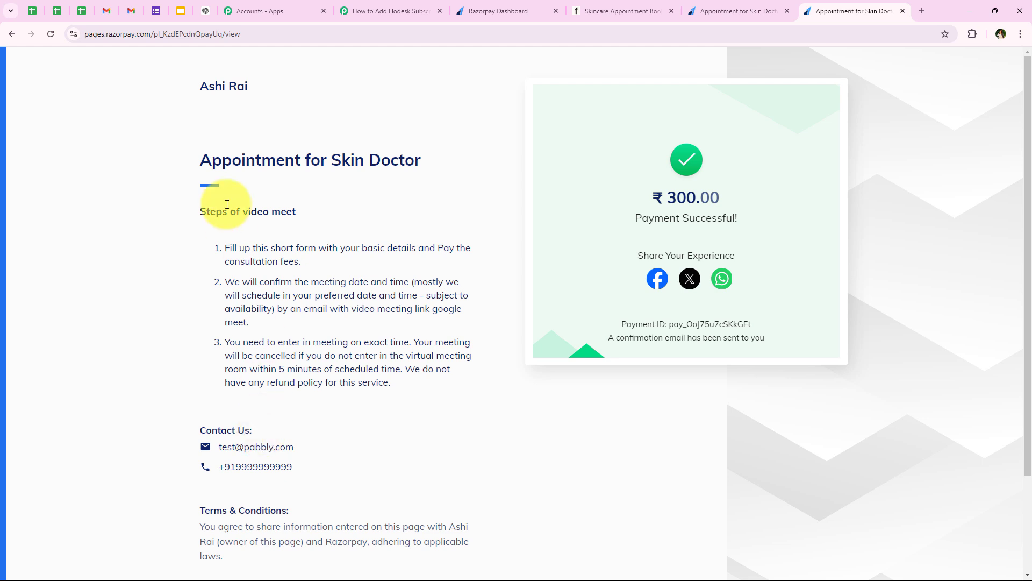
- Reload the Skincare Appointment Bookings segment and confirm the new payer appears as a third subscriber
{"action": "left_click", "coordinate": [618, 10]}
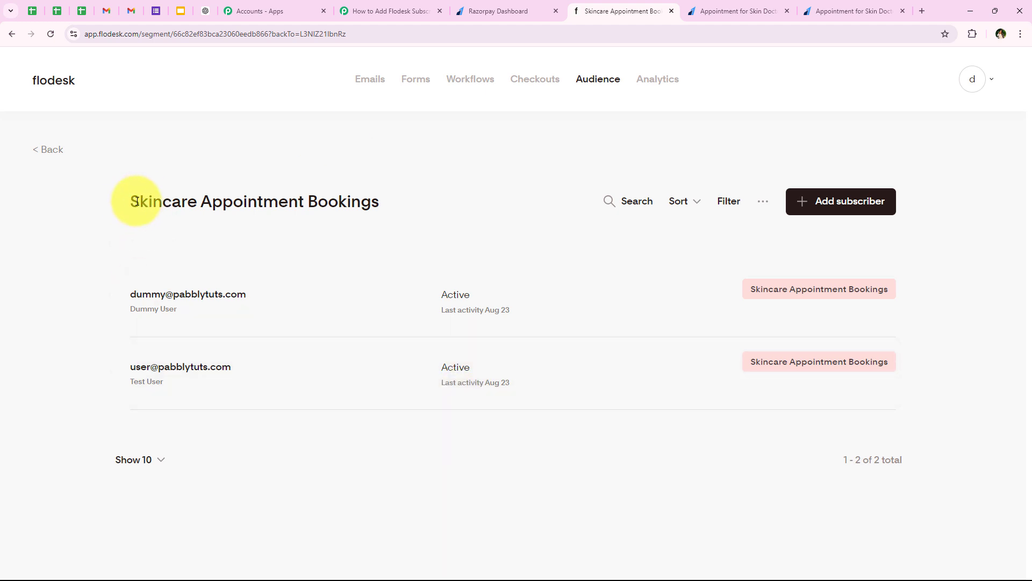
{"action": "left_click", "coordinate": [376, 191]}
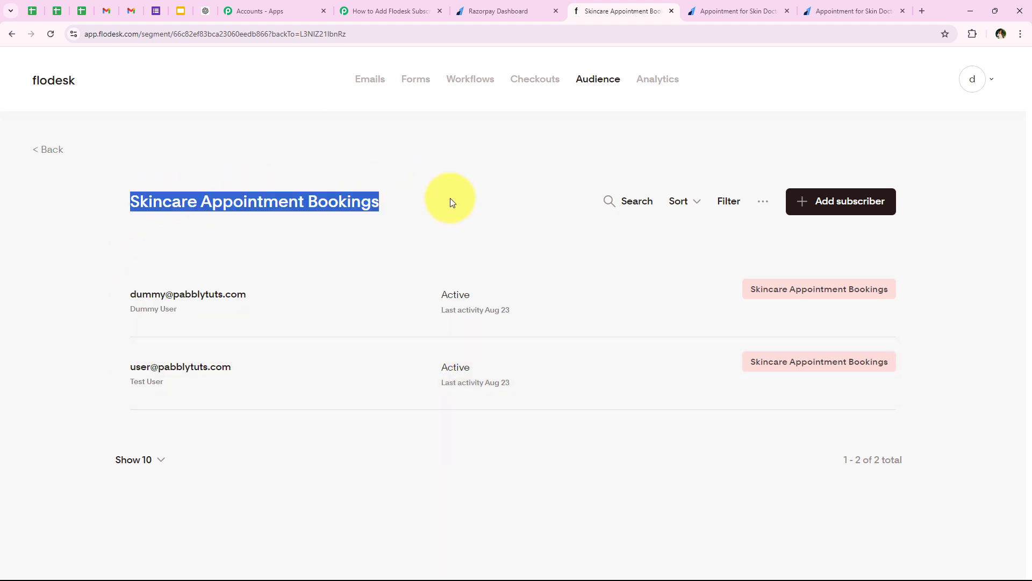
{"action": "left_click", "coordinate": [50, 33]}
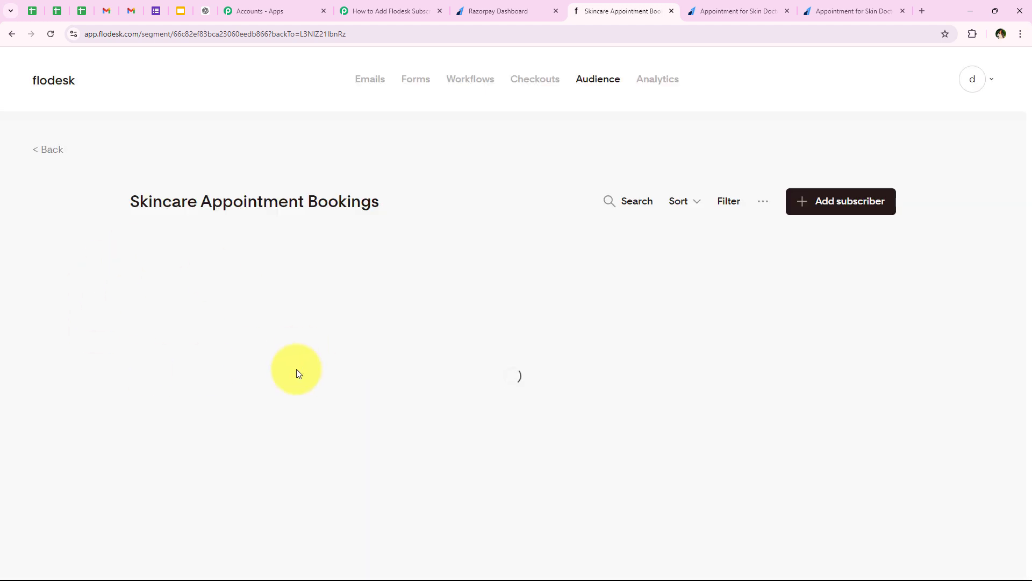
{"action": "scroll", "coordinate": [96, 398], "scroll_direction": "down", "scroll_amount": 1}
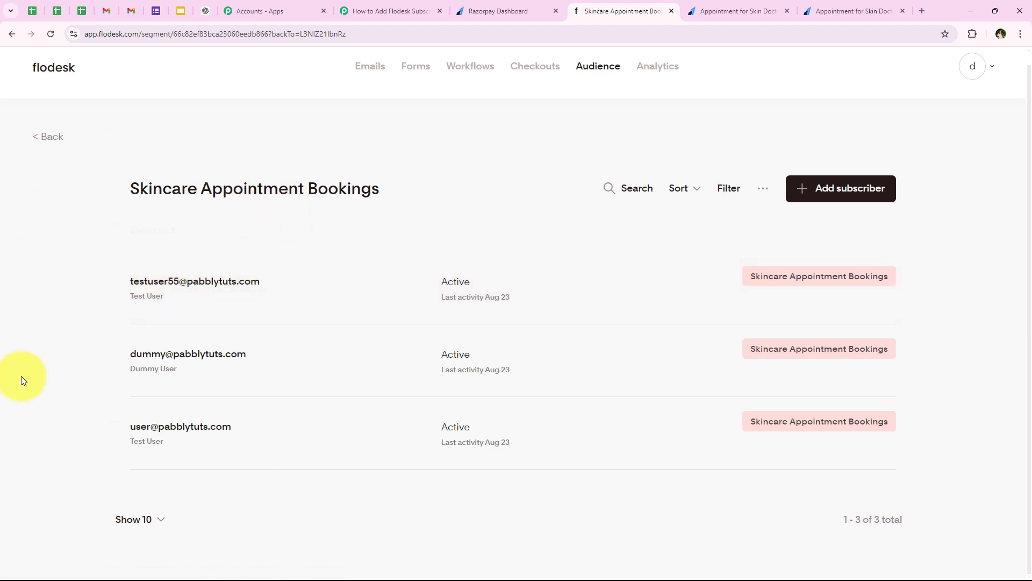
{"action": "left_click_drag", "start_coordinate": [121, 183], "coordinate": [370, 199]}
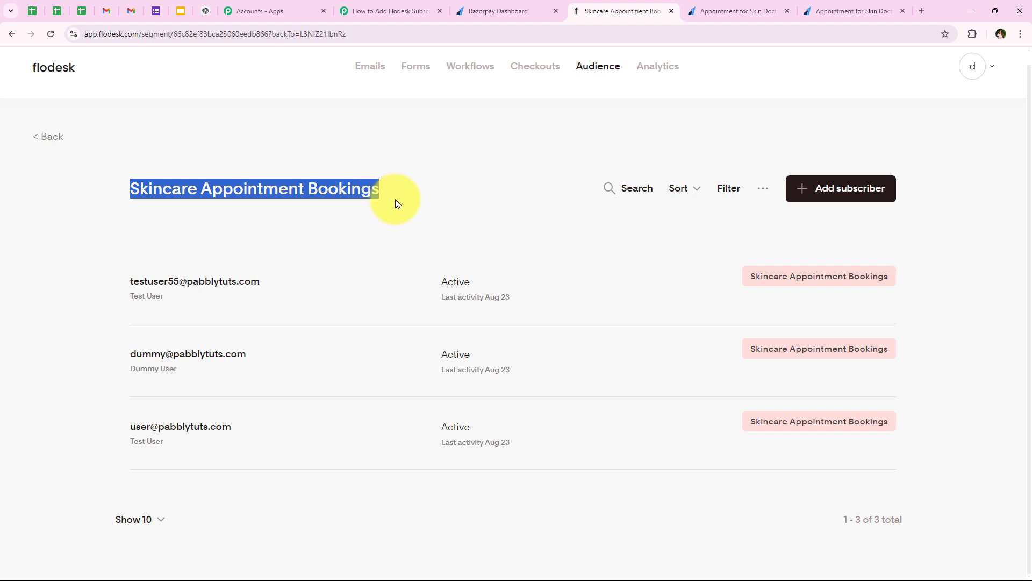
{"action": "left_click", "coordinate": [395, 199]}
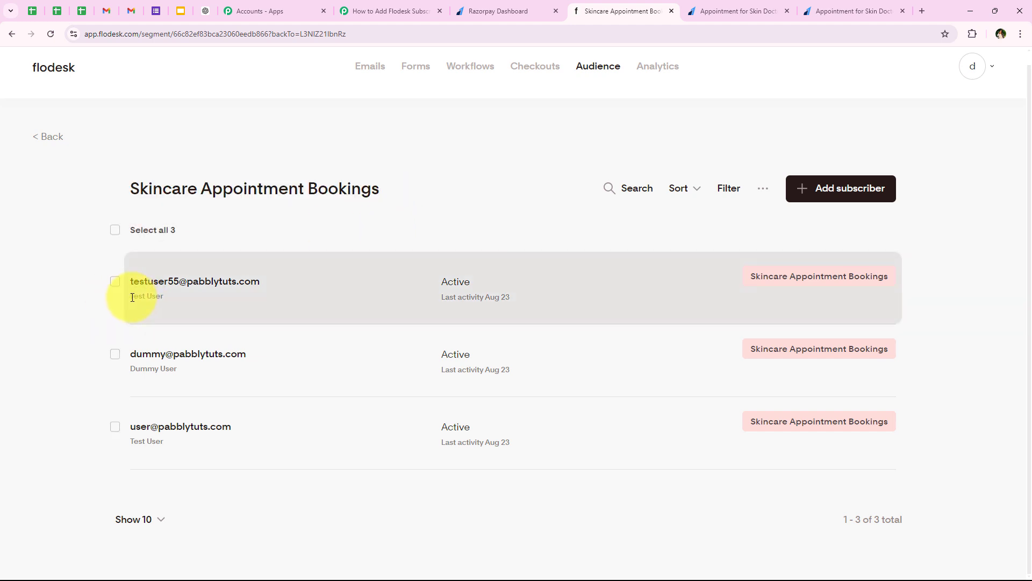
{"action": "triple_click", "coordinate": [167, 294]}
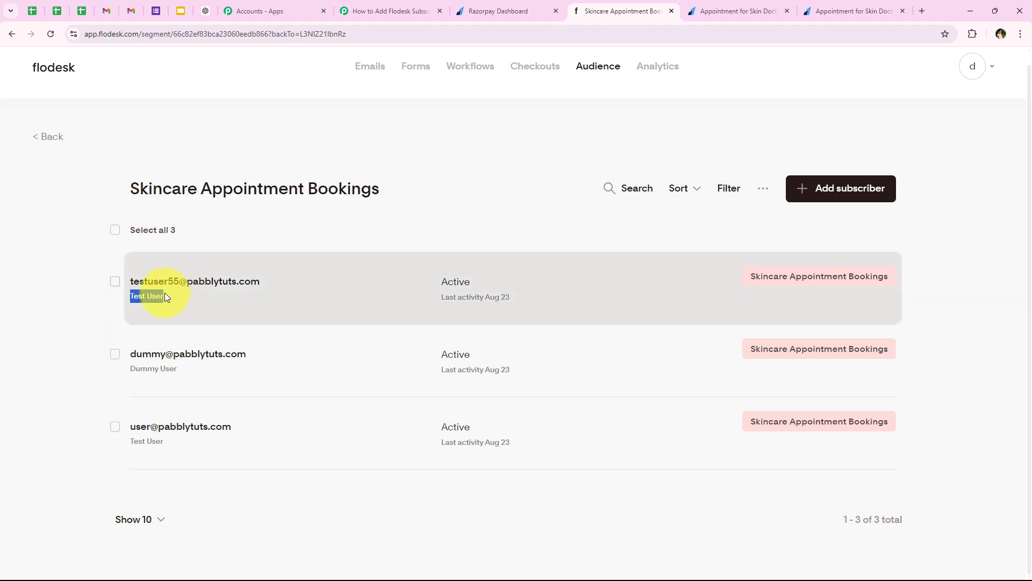
{"action": "left_click", "coordinate": [420, 10]}
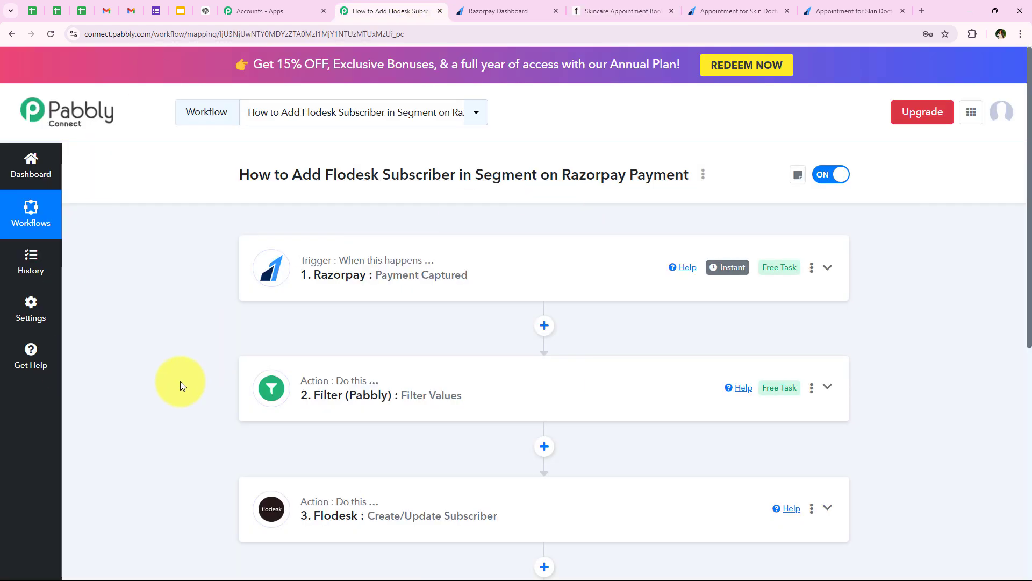
- Scroll through the four Pabbly workflow steps, then return to the Flodesk segment page
{"action": "scroll", "coordinate": [152, 404], "scroll_direction": "down", "scroll_amount": 2}
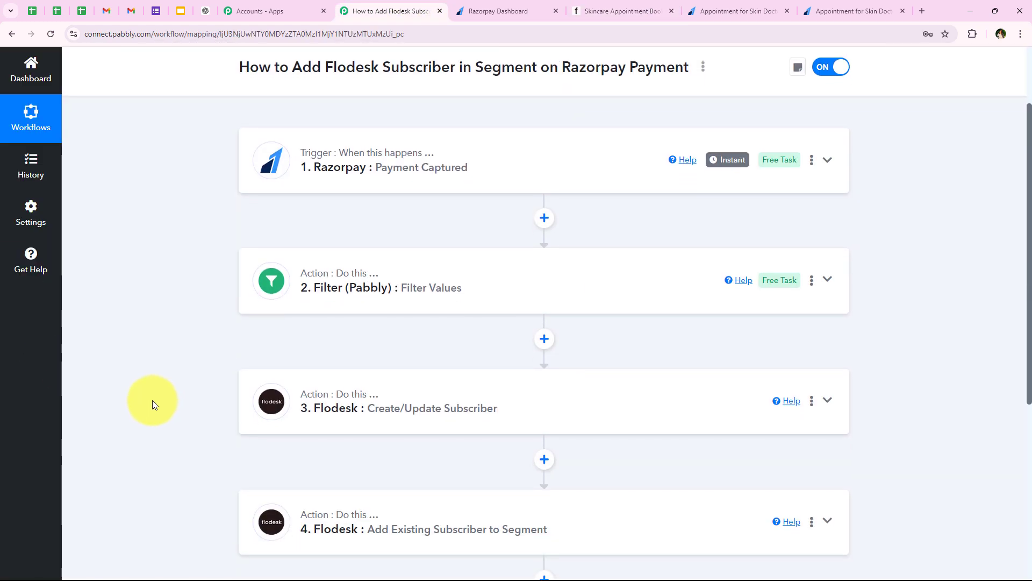
{"action": "scroll", "coordinate": [152, 405], "scroll_direction": "up", "scroll_amount": 2}
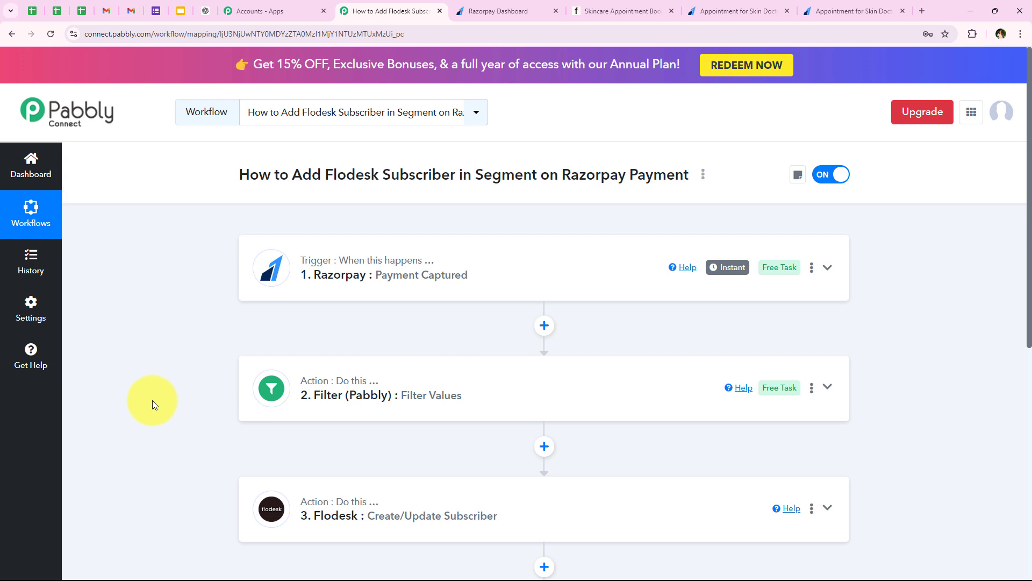
{"action": "scroll", "coordinate": [152, 400], "scroll_direction": "down", "scroll_amount": 2}
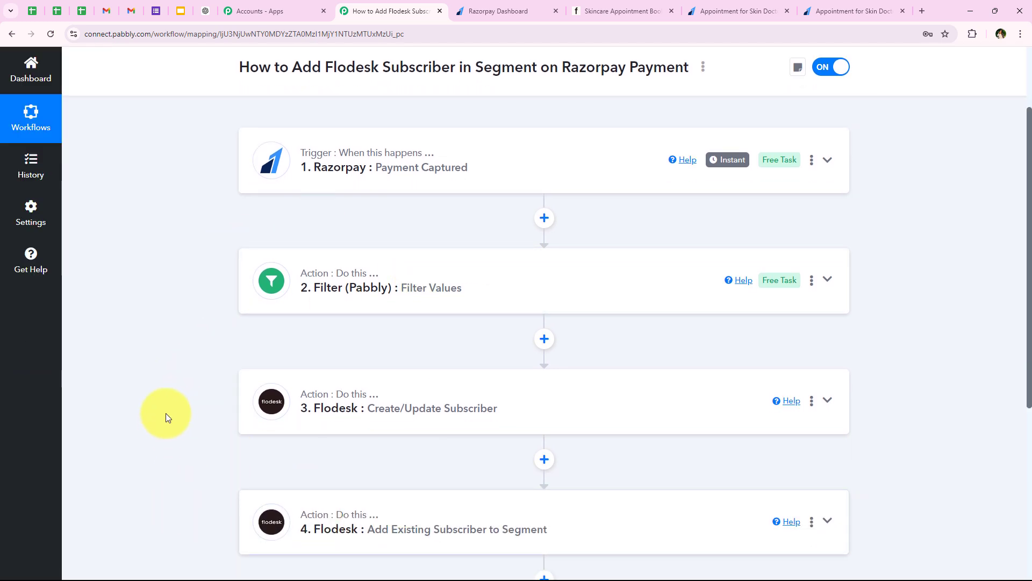
{"action": "scroll", "coordinate": [169, 408], "scroll_direction": "up", "scroll_amount": 2}
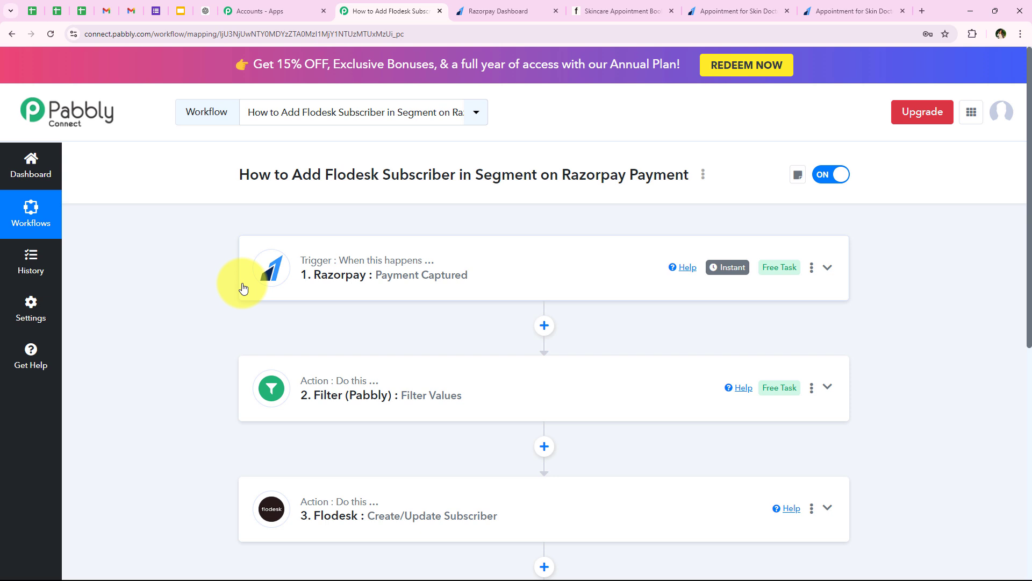
{"action": "scroll", "coordinate": [237, 290], "scroll_direction": "down", "scroll_amount": 4}
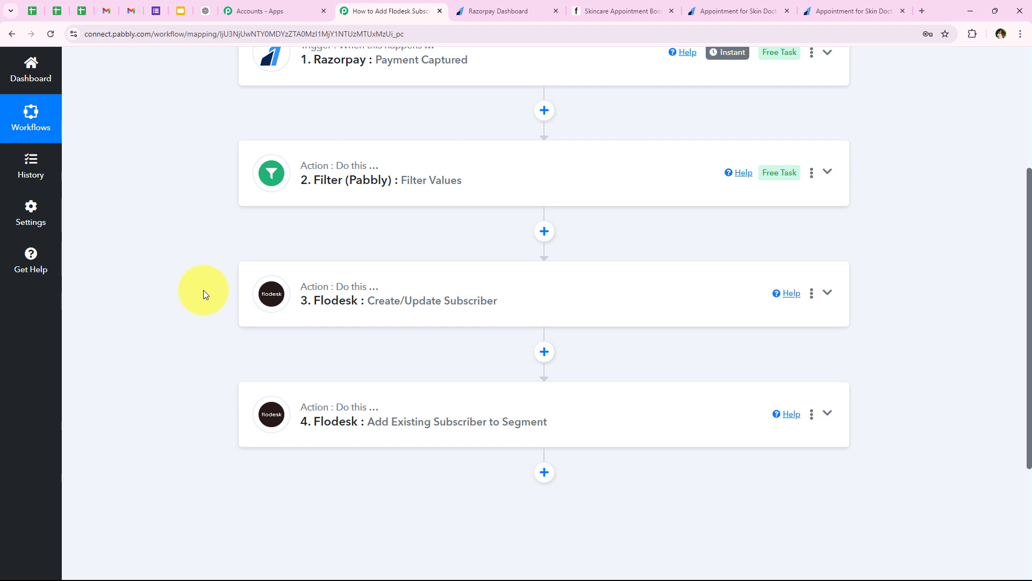
{"action": "scroll", "coordinate": [203, 289], "scroll_direction": "up", "scroll_amount": 3}
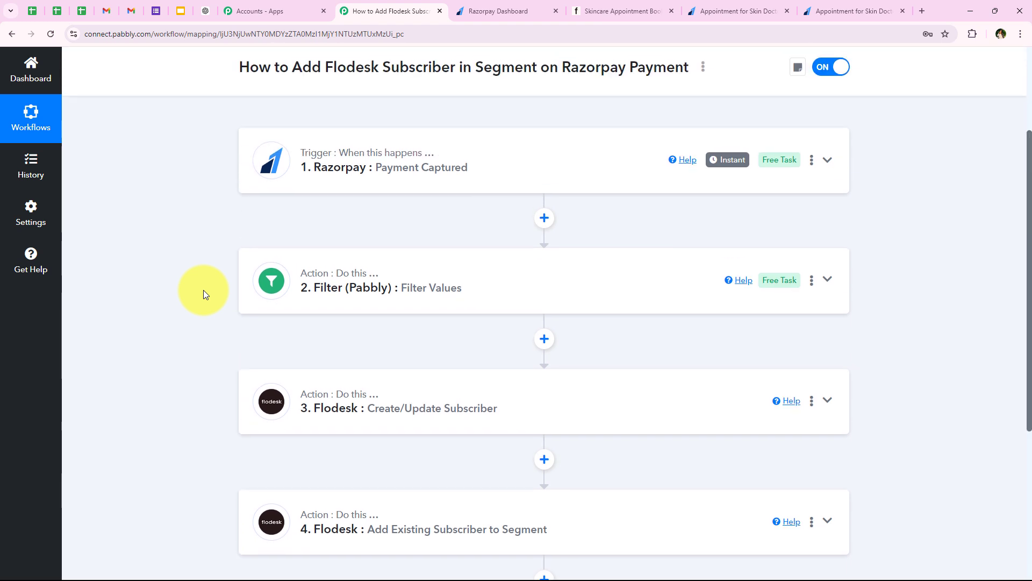
{"action": "scroll", "coordinate": [162, 349], "scroll_direction": "up", "scroll_amount": 1}
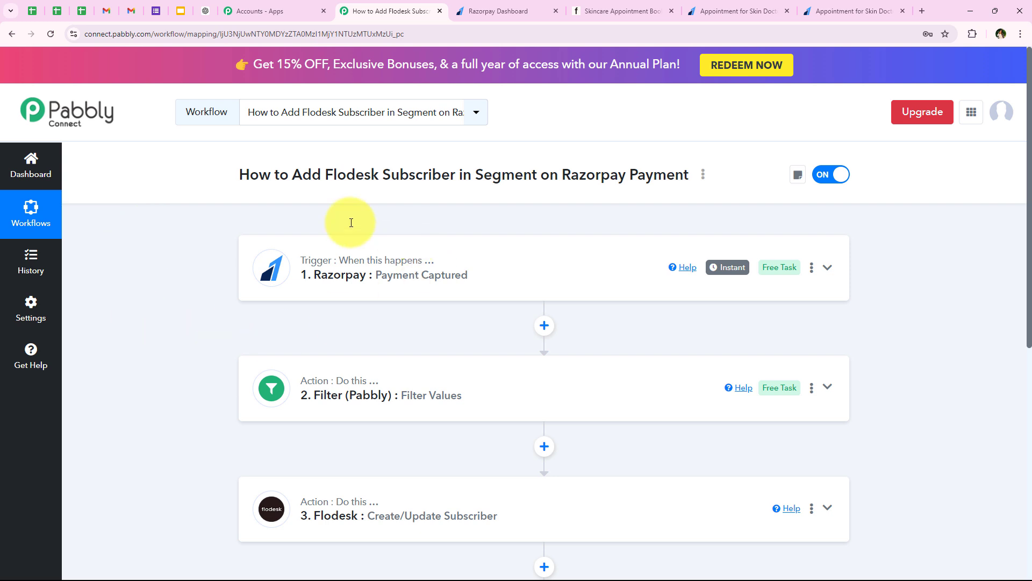
{"action": "left_click", "coordinate": [623, 11]}
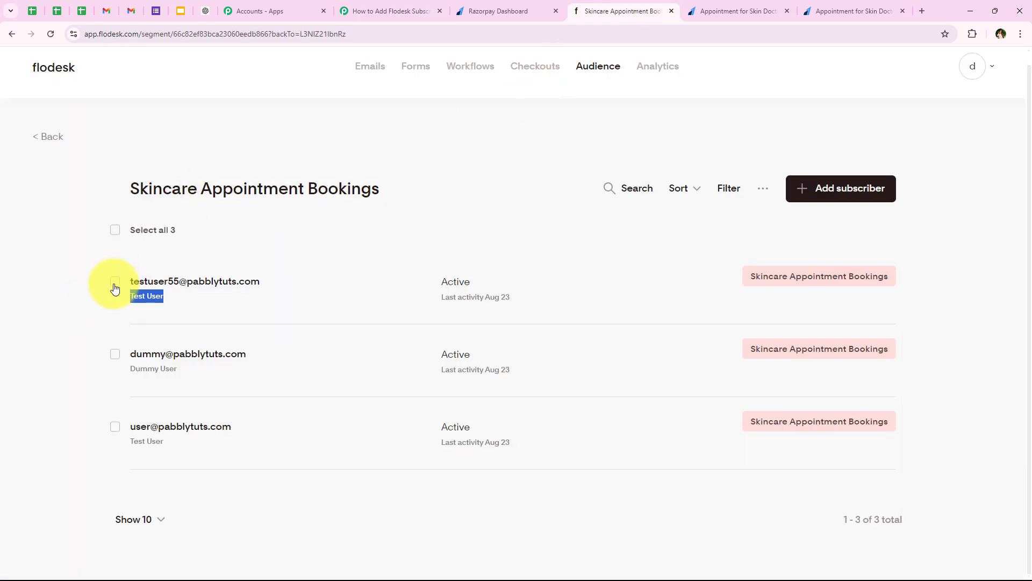
- Tick the new test subscriber and Dummy User in the Flodesk segment, then return to the Pabbly workflow
{"action": "left_click", "coordinate": [115, 282]}
{"action": "left_click", "coordinate": [115, 355]}
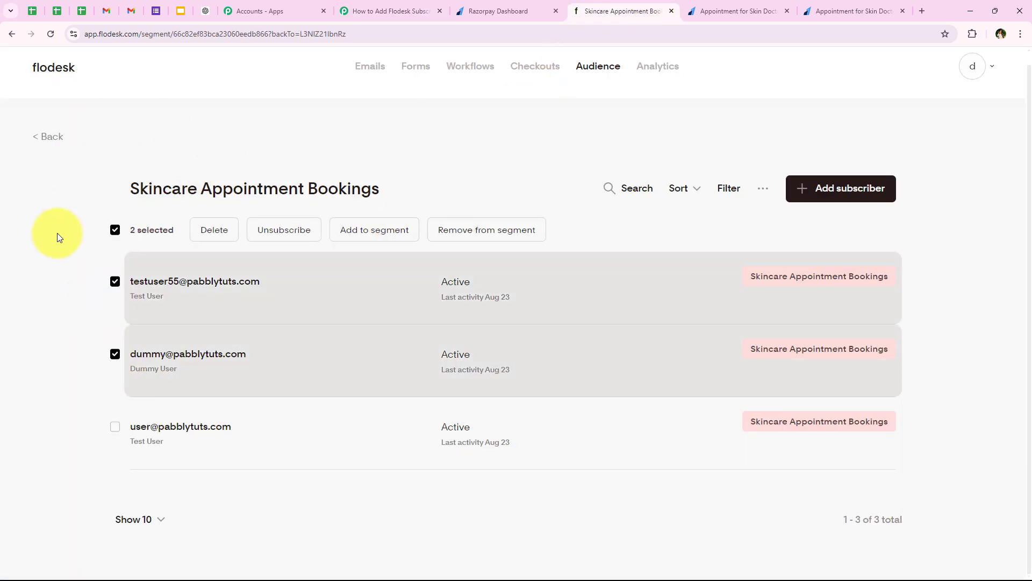
{"action": "left_click_drag", "start_coordinate": [117, 191], "coordinate": [427, 194]}
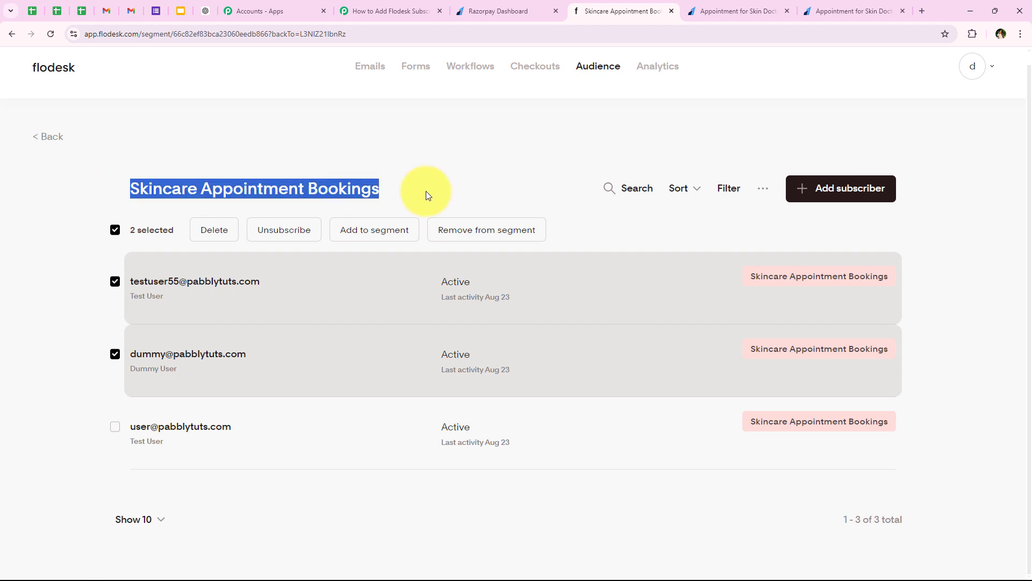
{"action": "left_click", "coordinate": [427, 192]}
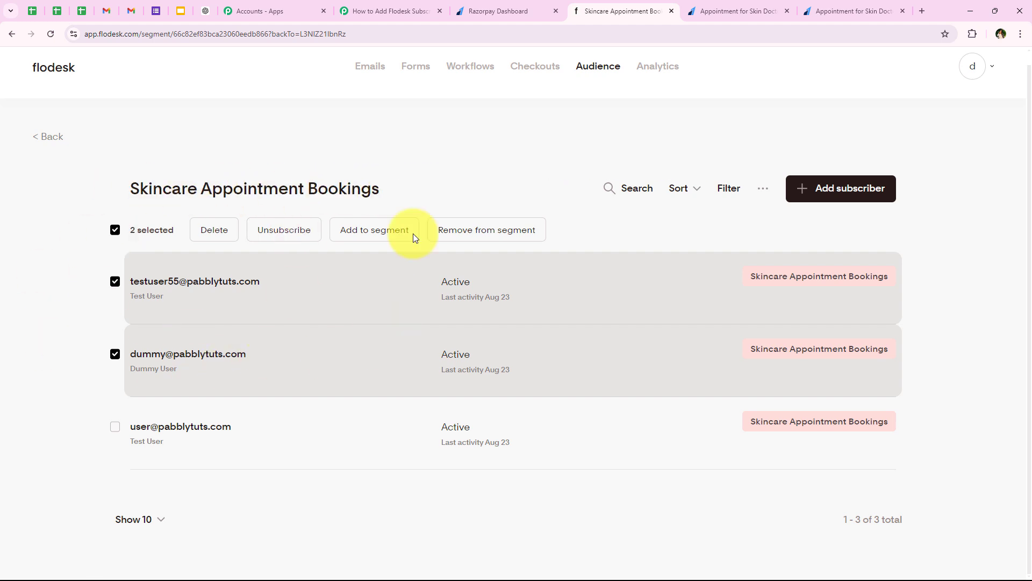
{"action": "left_click", "coordinate": [427, 7]}
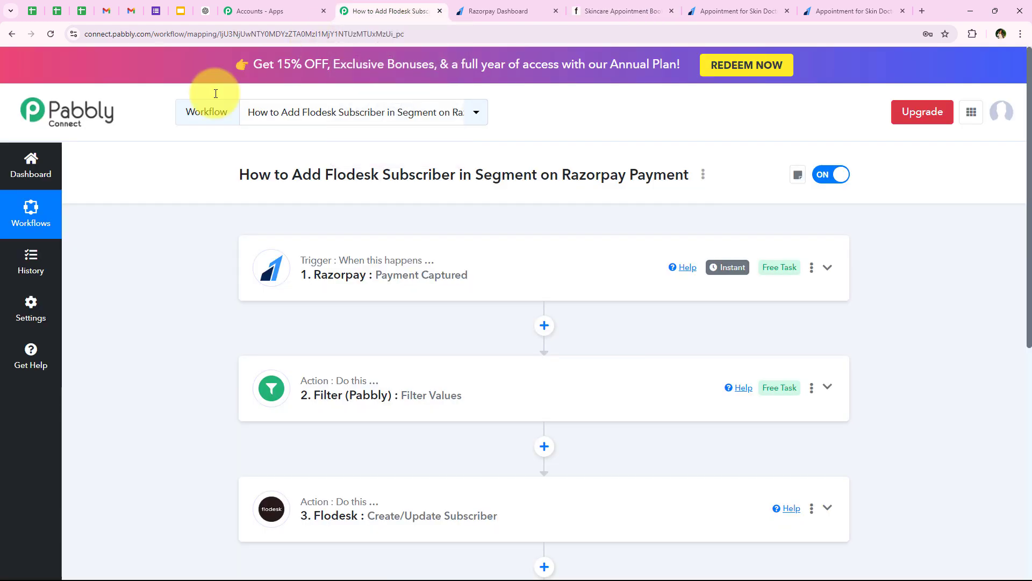